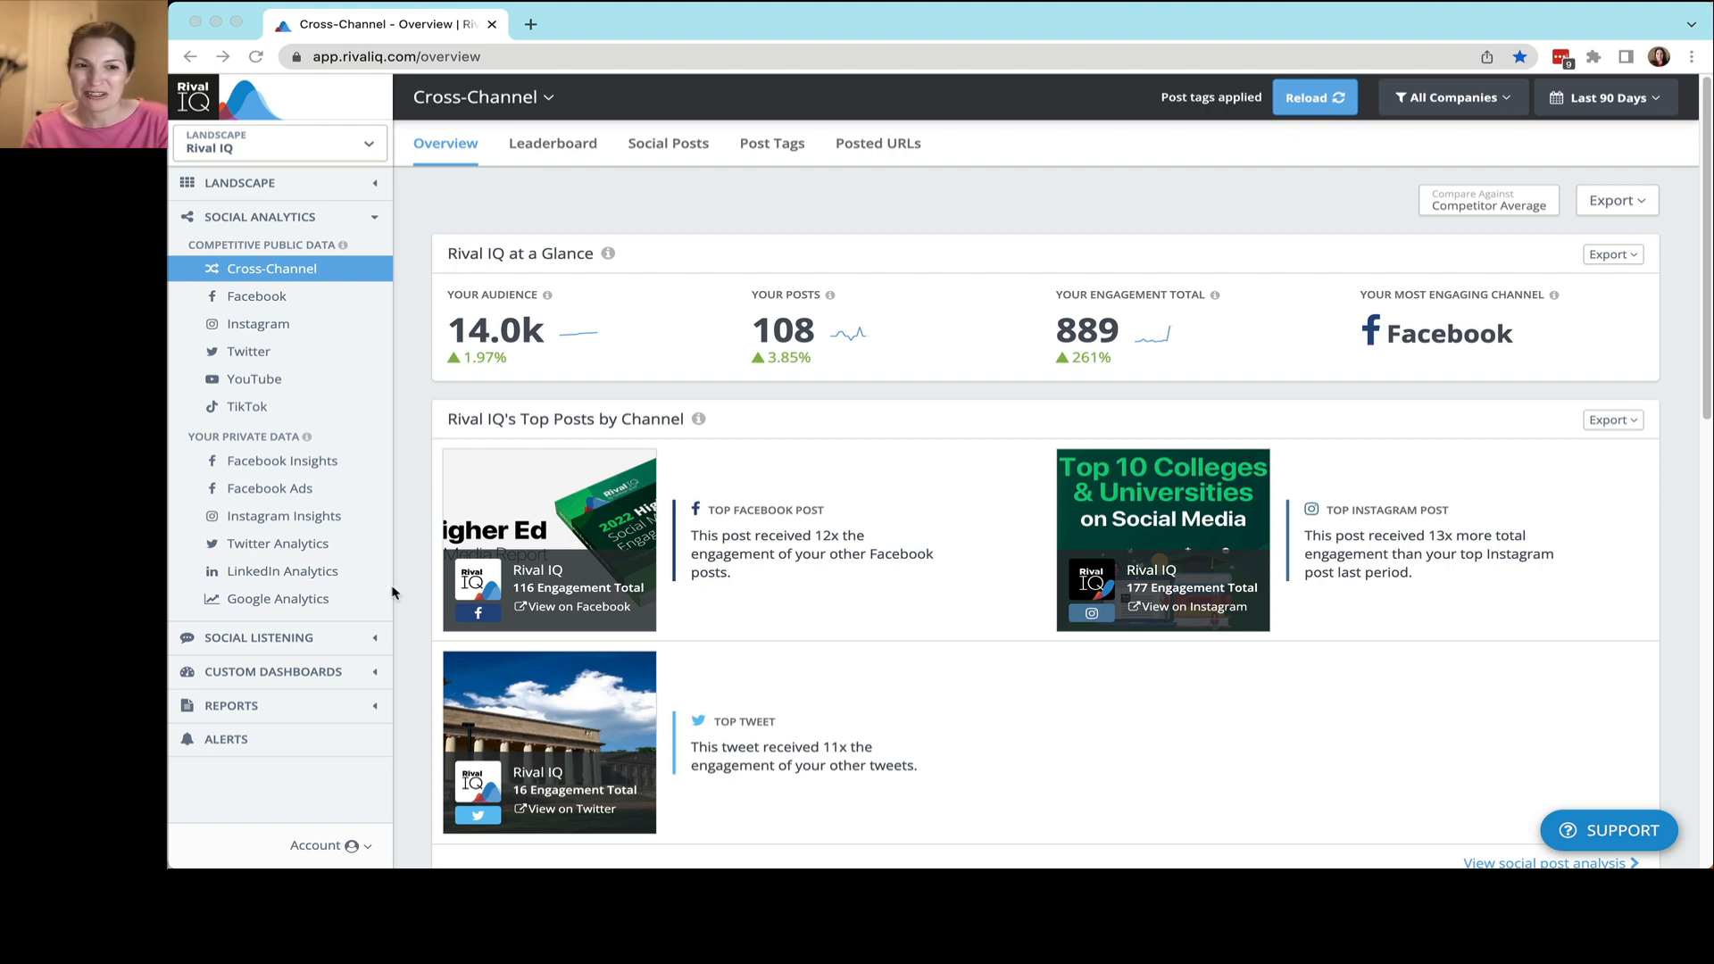
- Open the alert configuration for the Rival IQ landscape and review its email types and recipient settings
{"action": "left_click", "coordinate": [299, 741]}
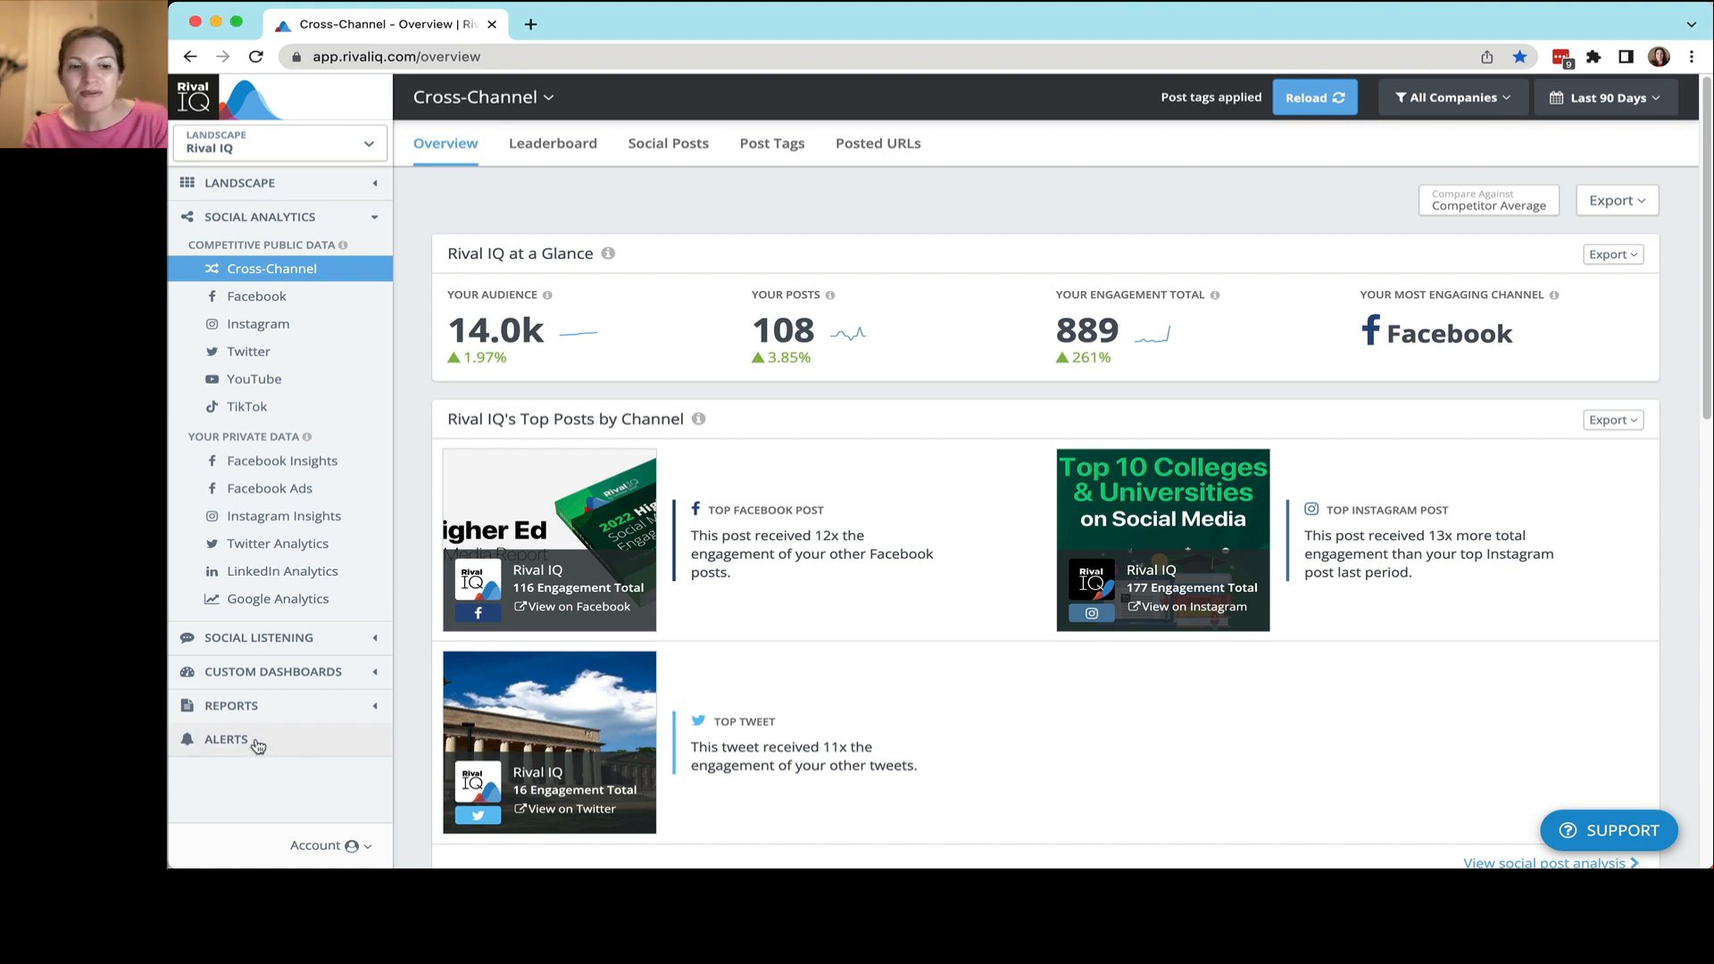
{"action": "left_click", "coordinate": [258, 744]}
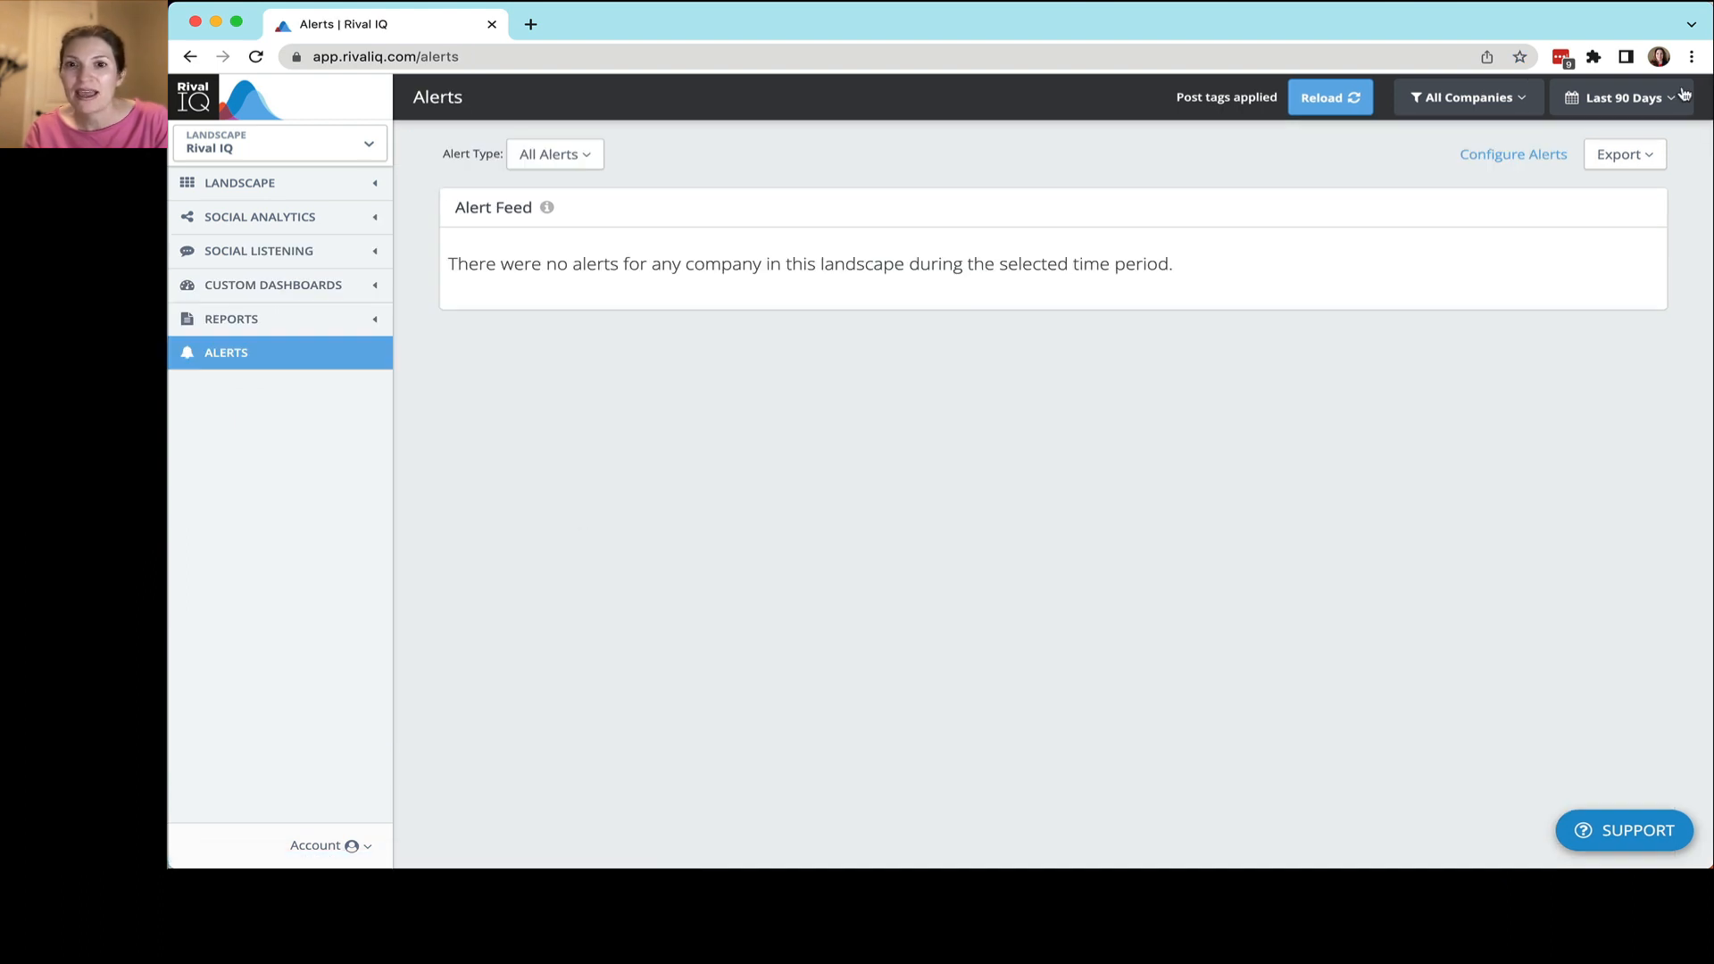
{"action": "left_click", "coordinate": [1506, 161]}
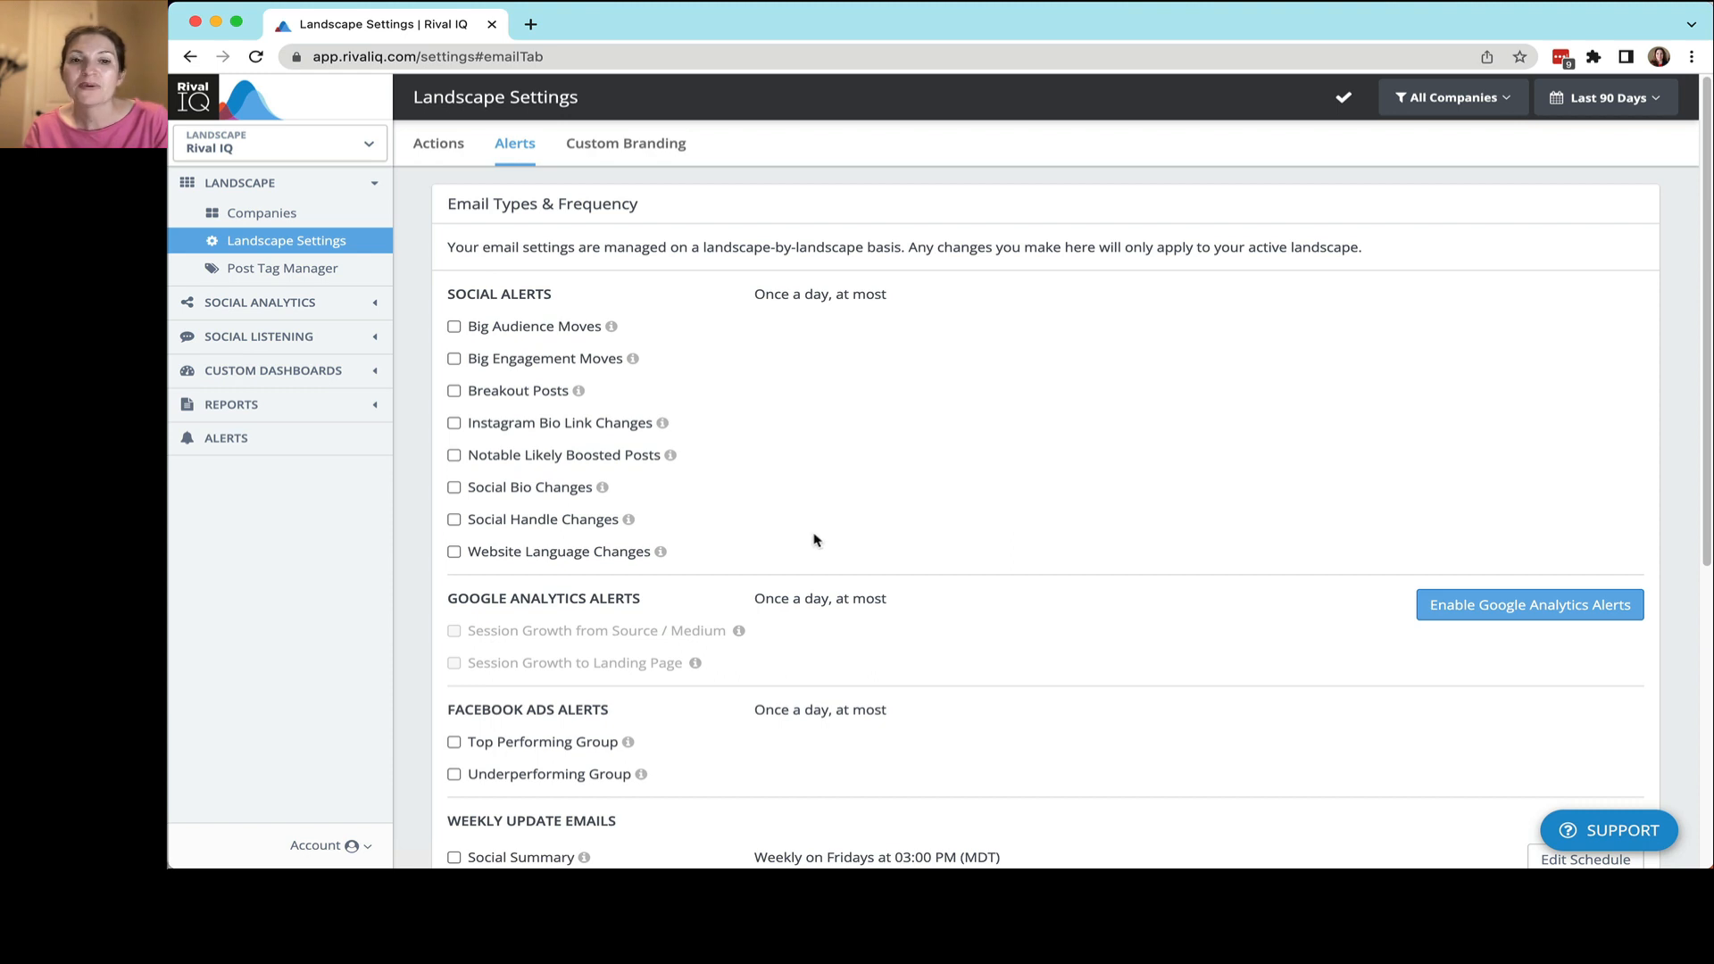
{"action": "scroll", "coordinate": [664, 676], "scroll_direction": "down", "scroll_amount": 5}
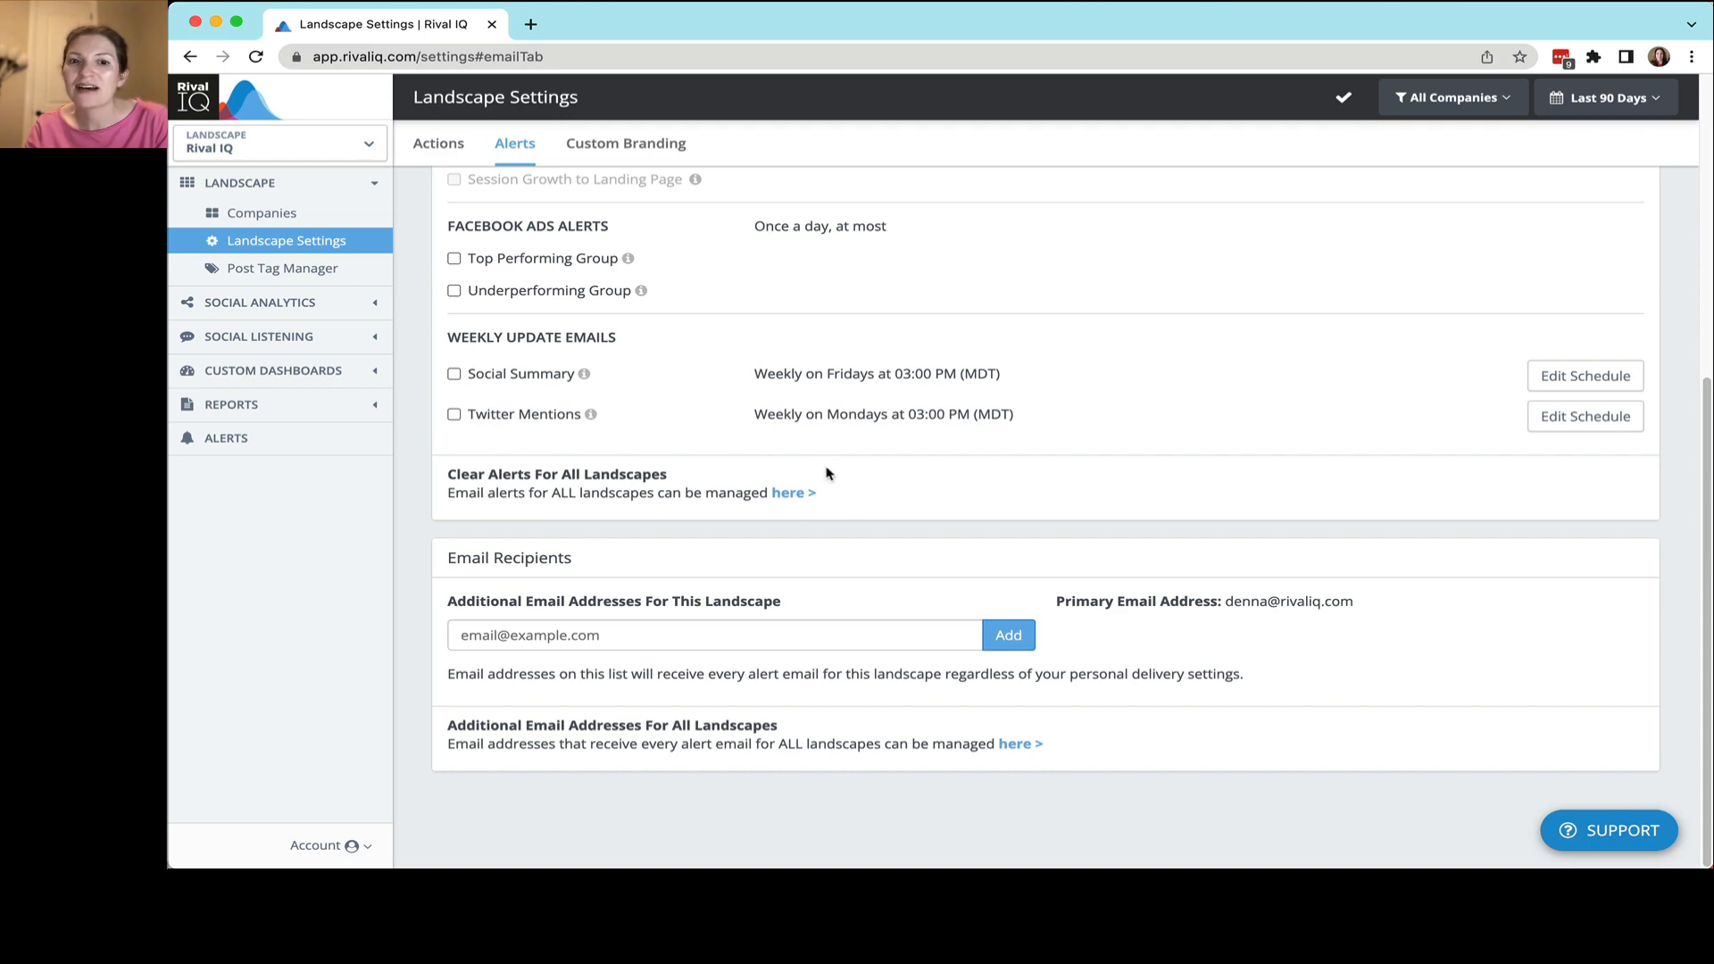
- Review the email alert options for all landscapes, trying automatic alerts from future landscapes and leaving that option off
{"action": "left_click", "coordinate": [786, 493]}
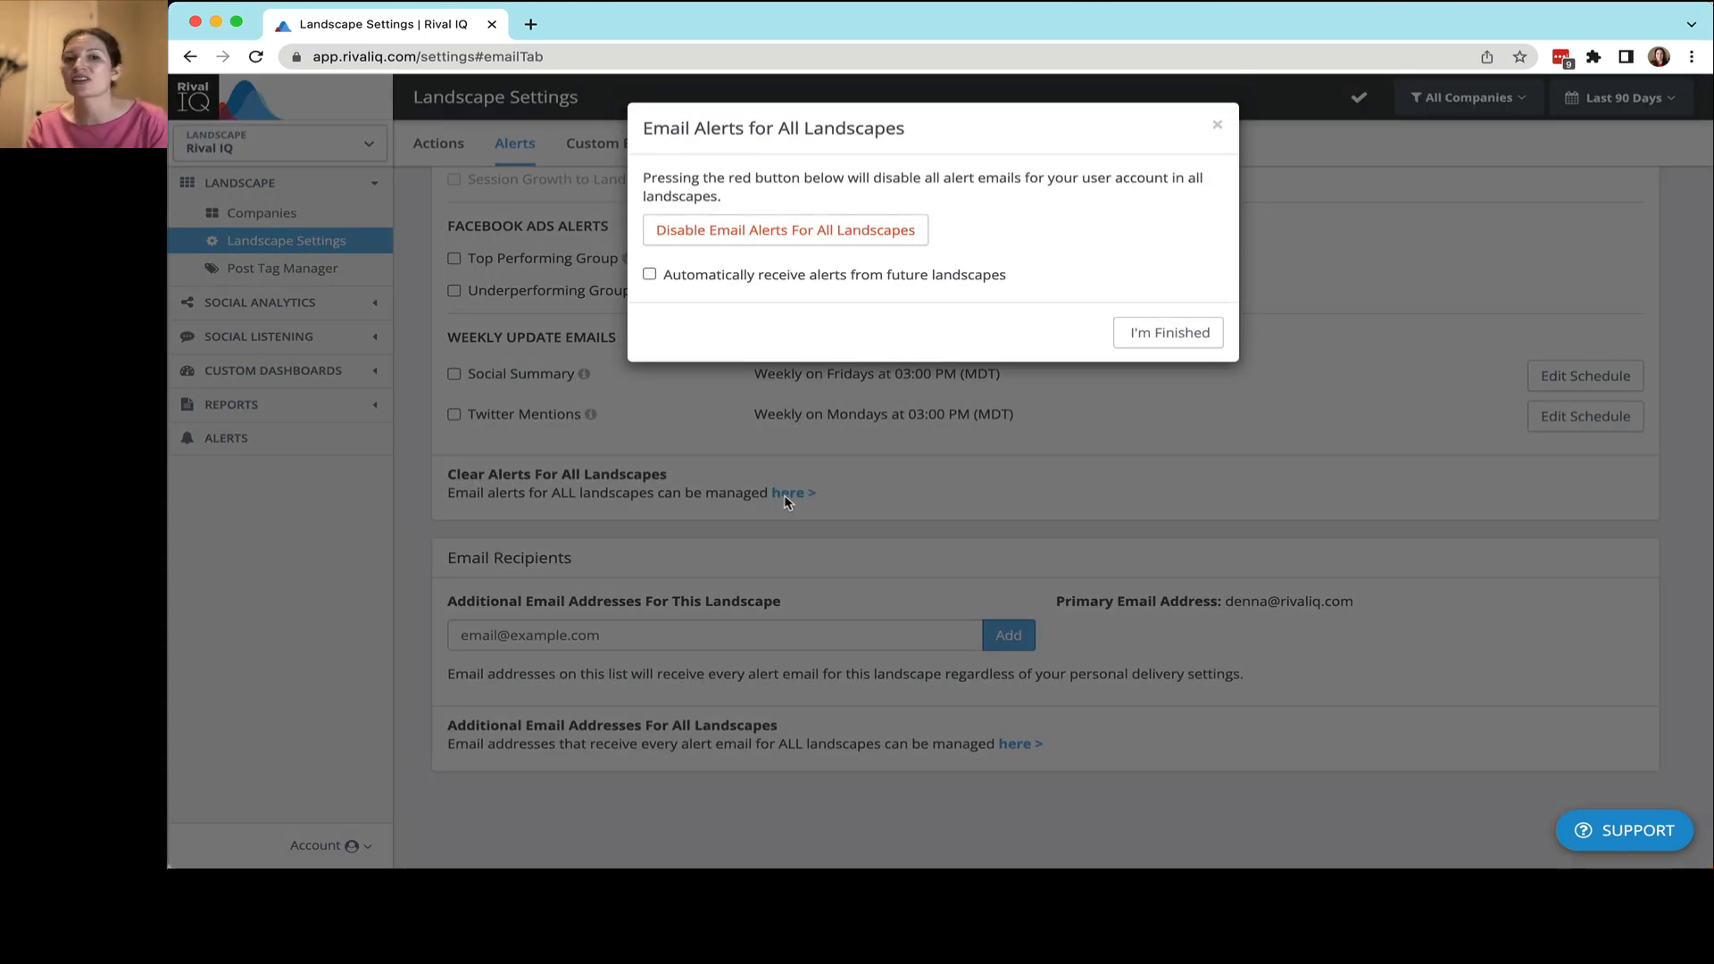
{"action": "left_click", "coordinate": [650, 274]}
{"action": "left_click", "coordinate": [650, 275]}
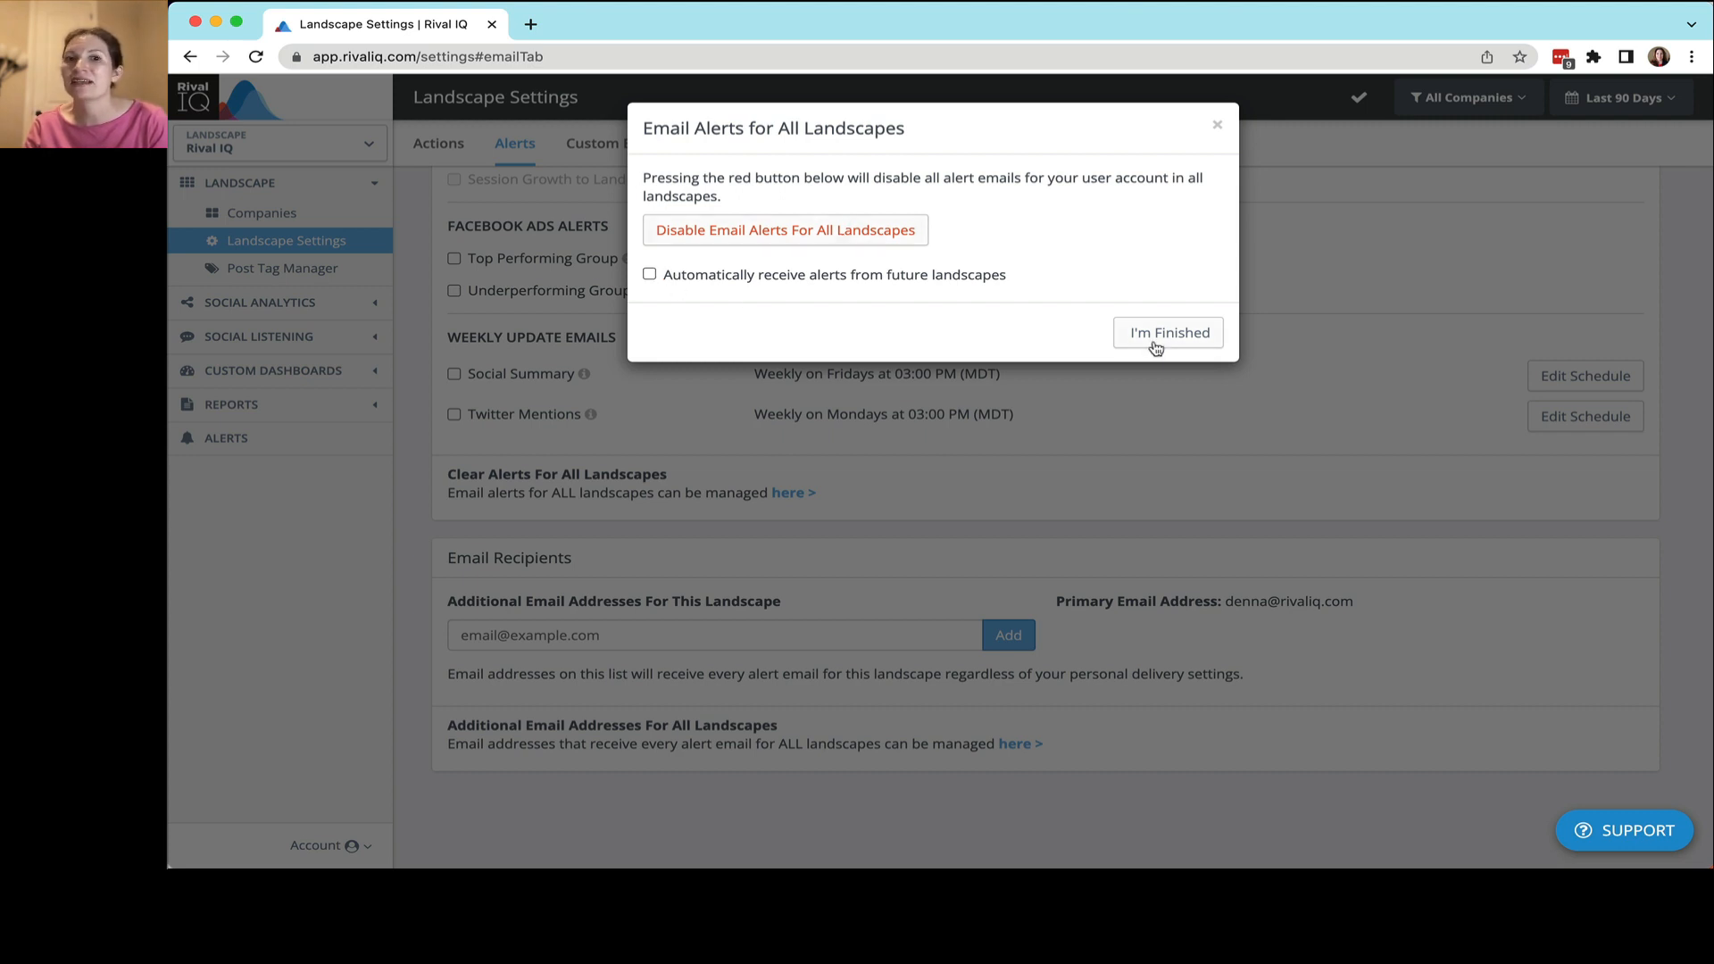
{"action": "left_click", "coordinate": [1186, 336]}
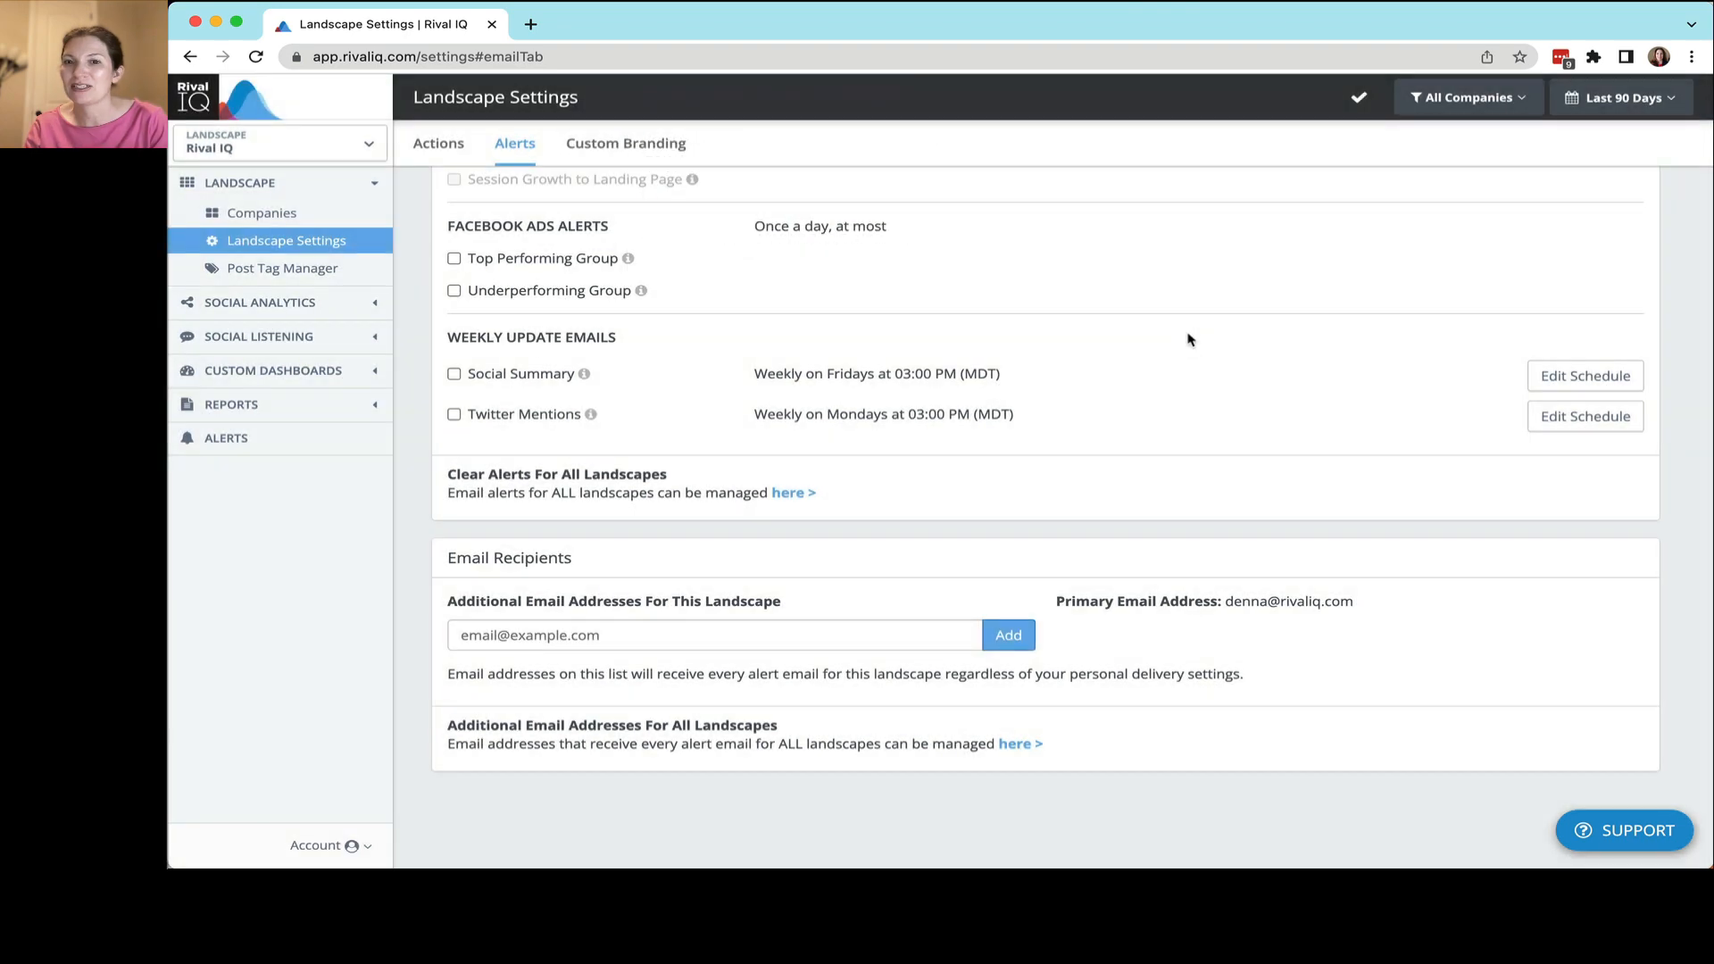
- Switch to the Beauty 2022 landscape and view its weekly update email settings
{"action": "left_click", "coordinate": [365, 144]}
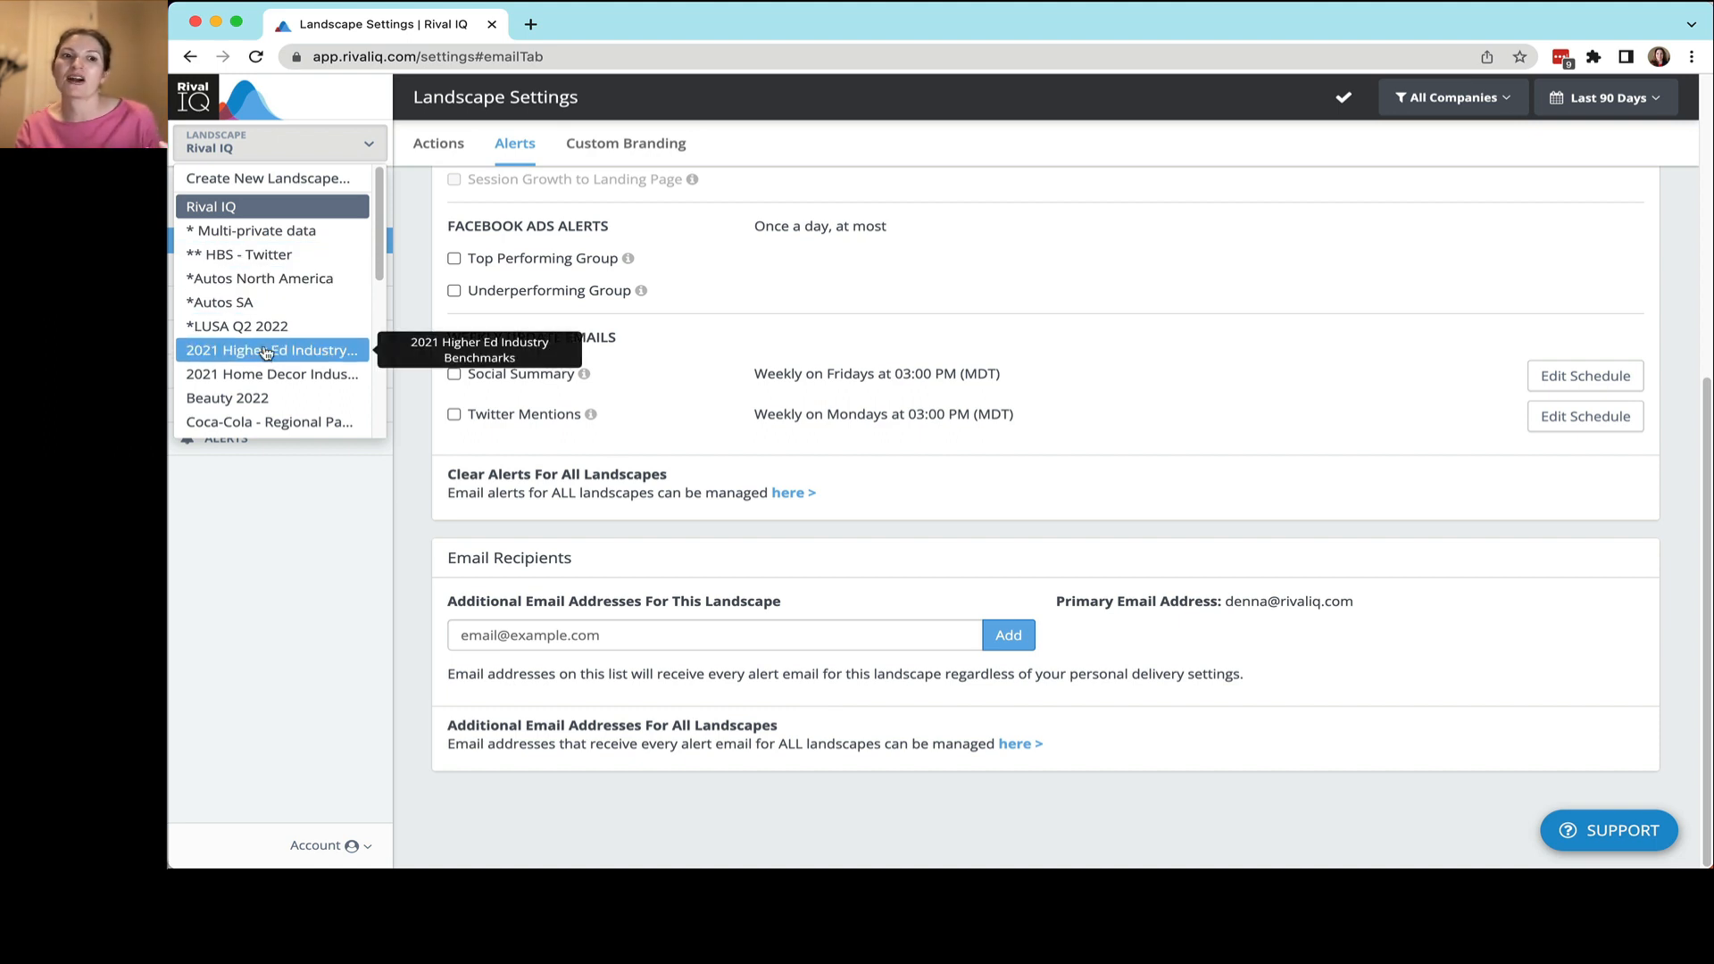
{"action": "left_click", "coordinate": [269, 397]}
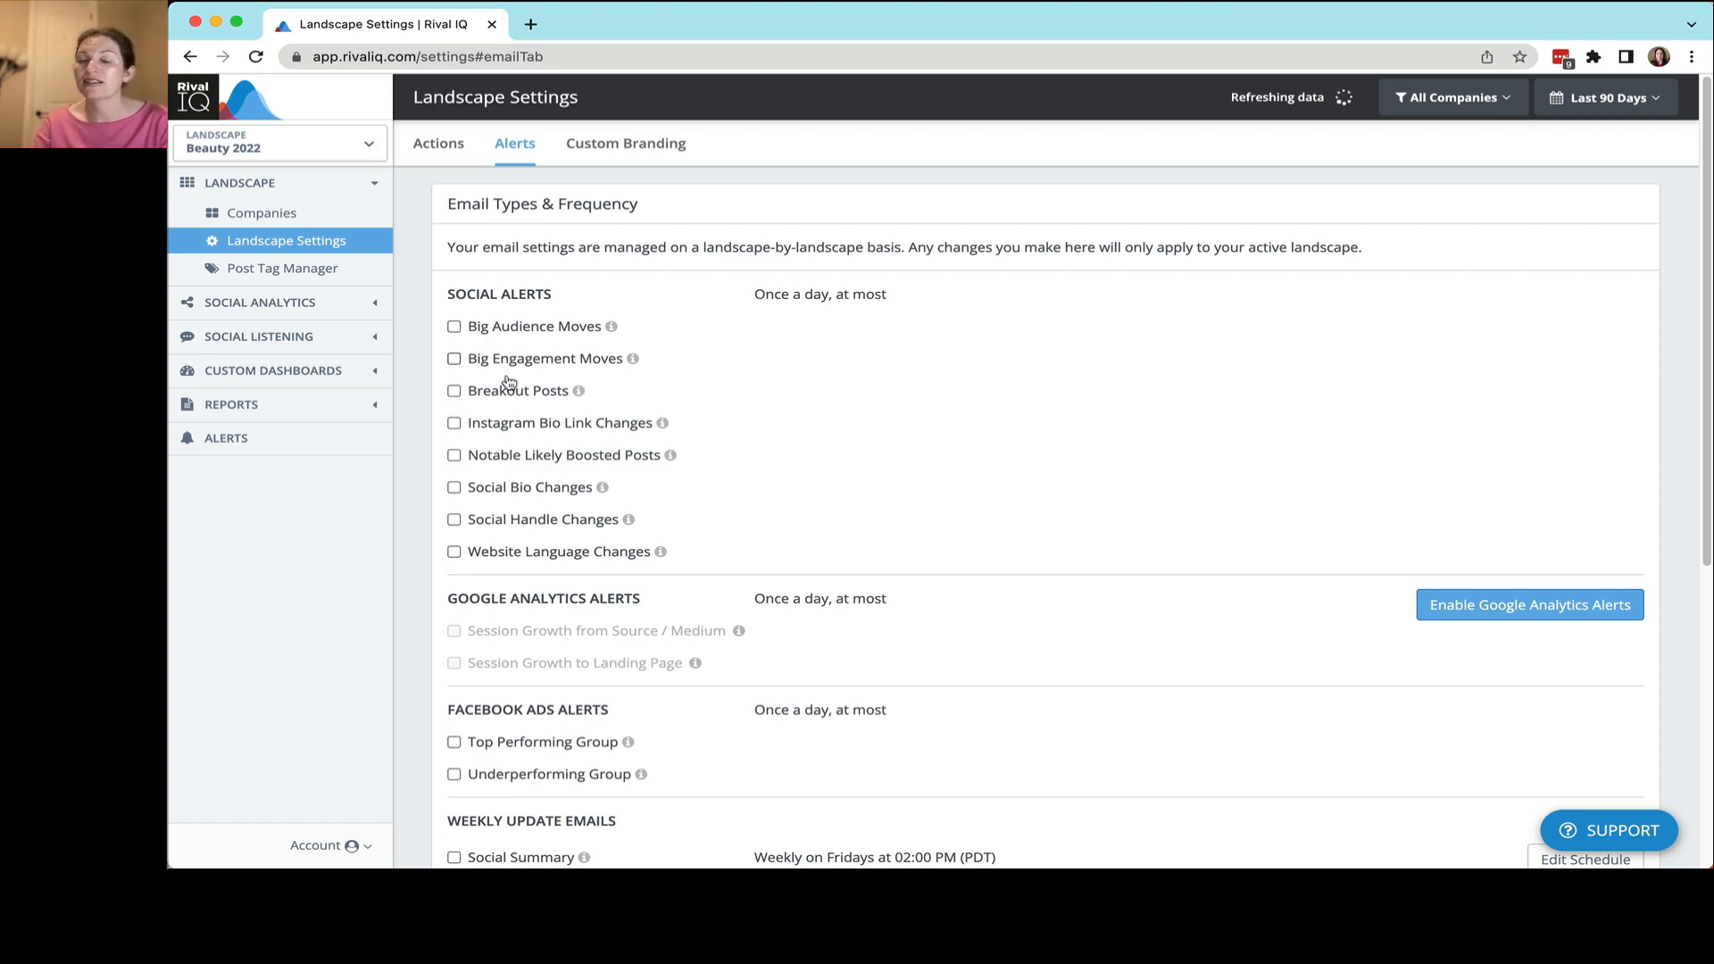
{"action": "scroll", "coordinate": [562, 500], "scroll_direction": "down", "scroll_amount": 5}
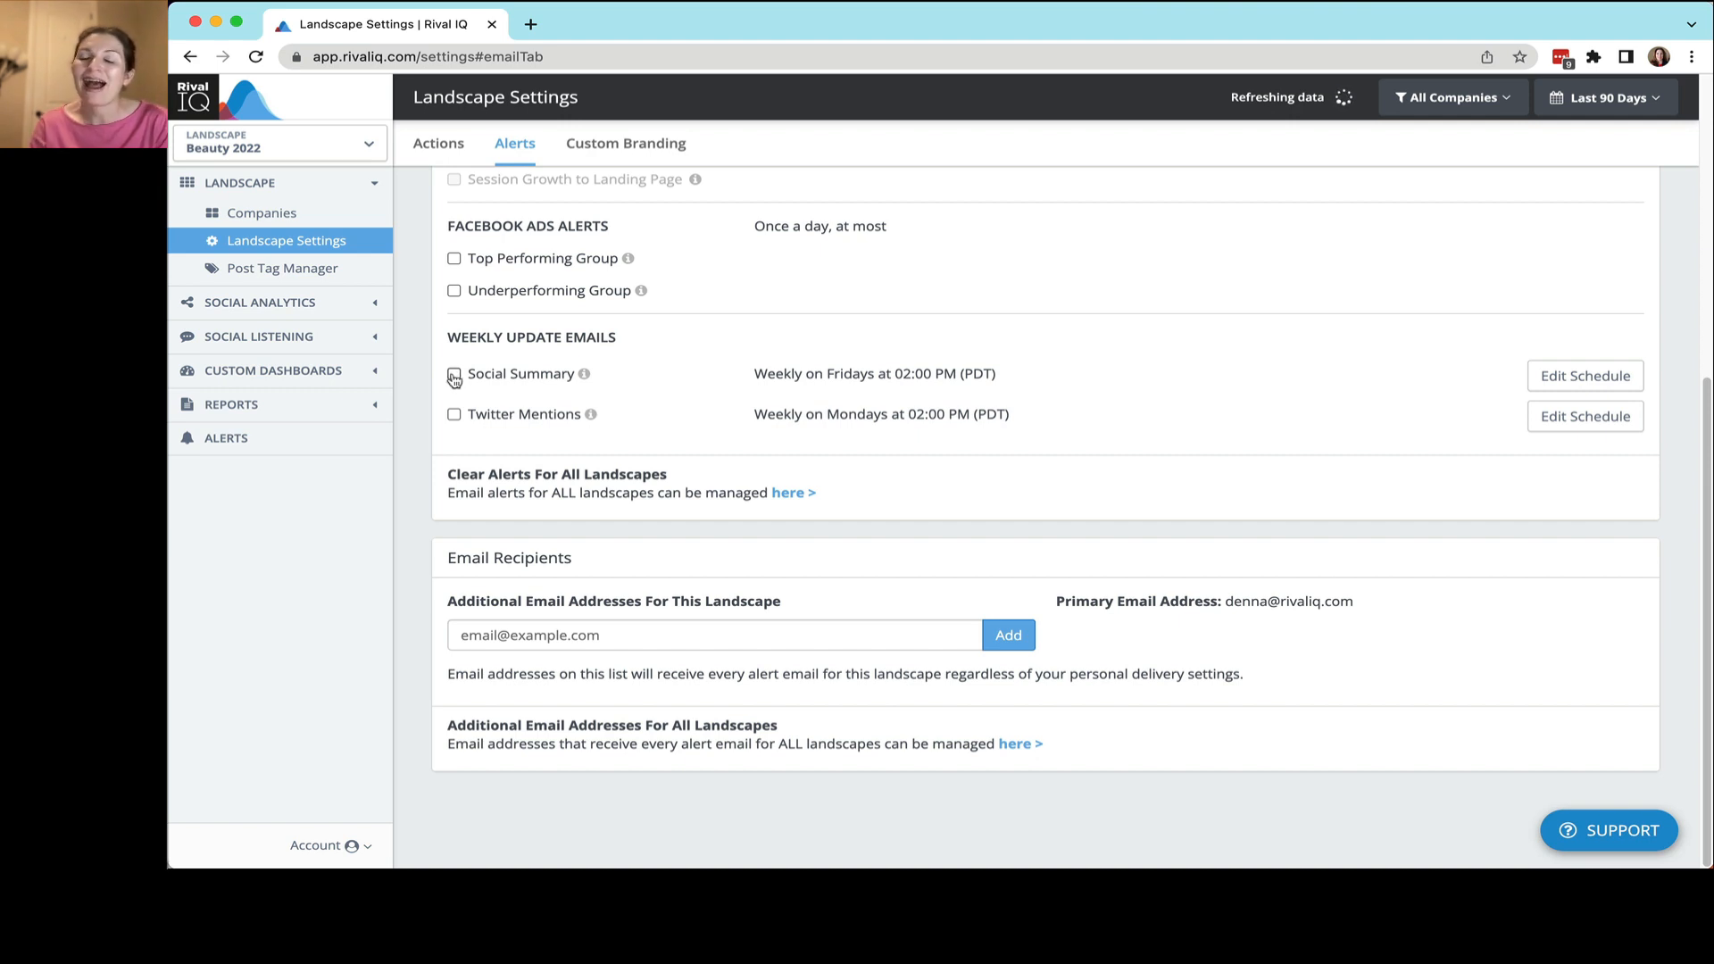
- Inspect the weekday choices in the Social Summary email schedule and close it without updating
{"action": "left_click", "coordinate": [1600, 375]}
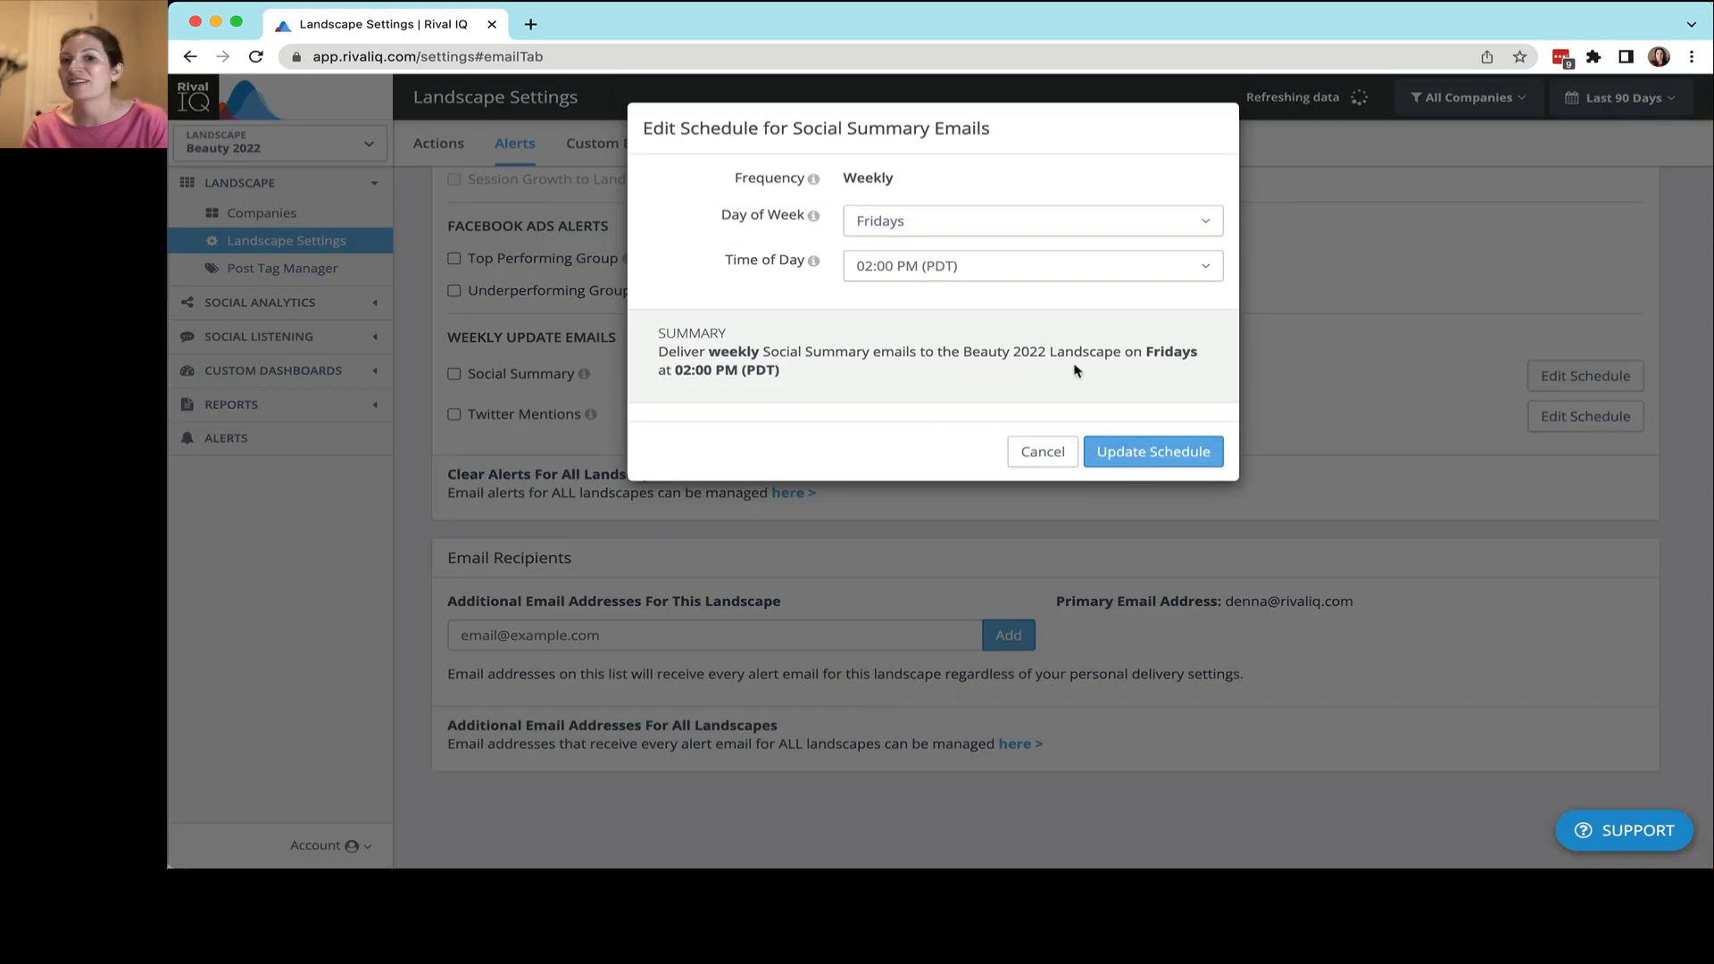
{"action": "left_click", "coordinate": [983, 222]}
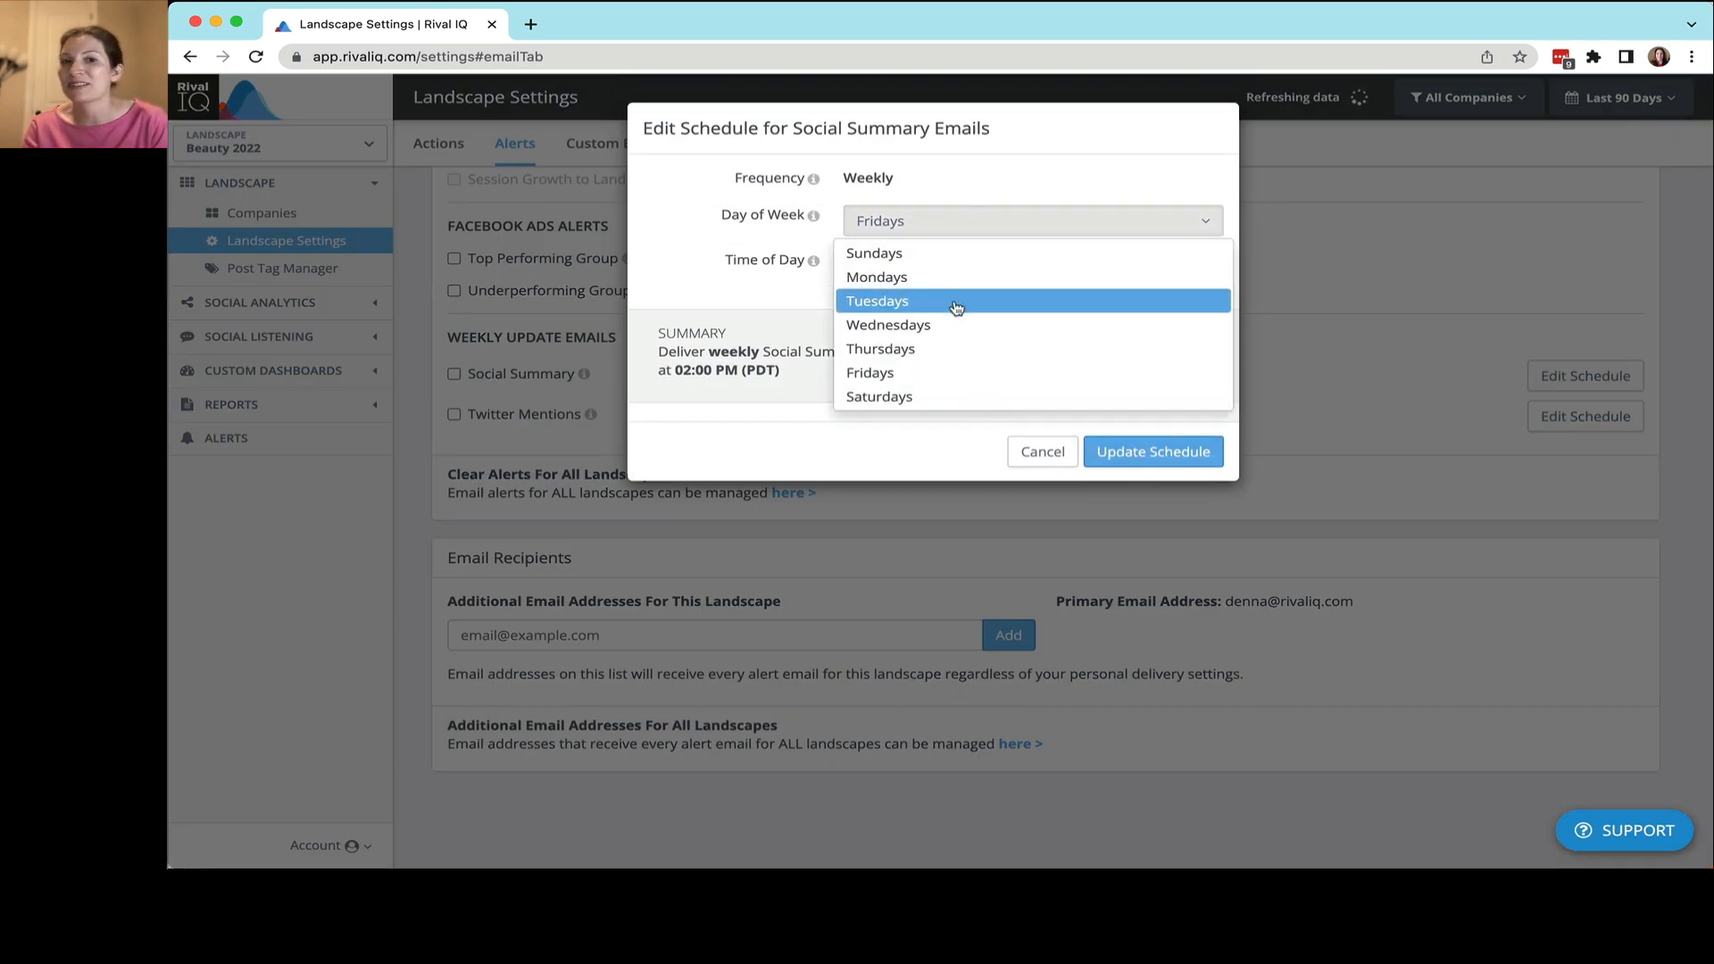
{"action": "left_click", "coordinate": [687, 328]}
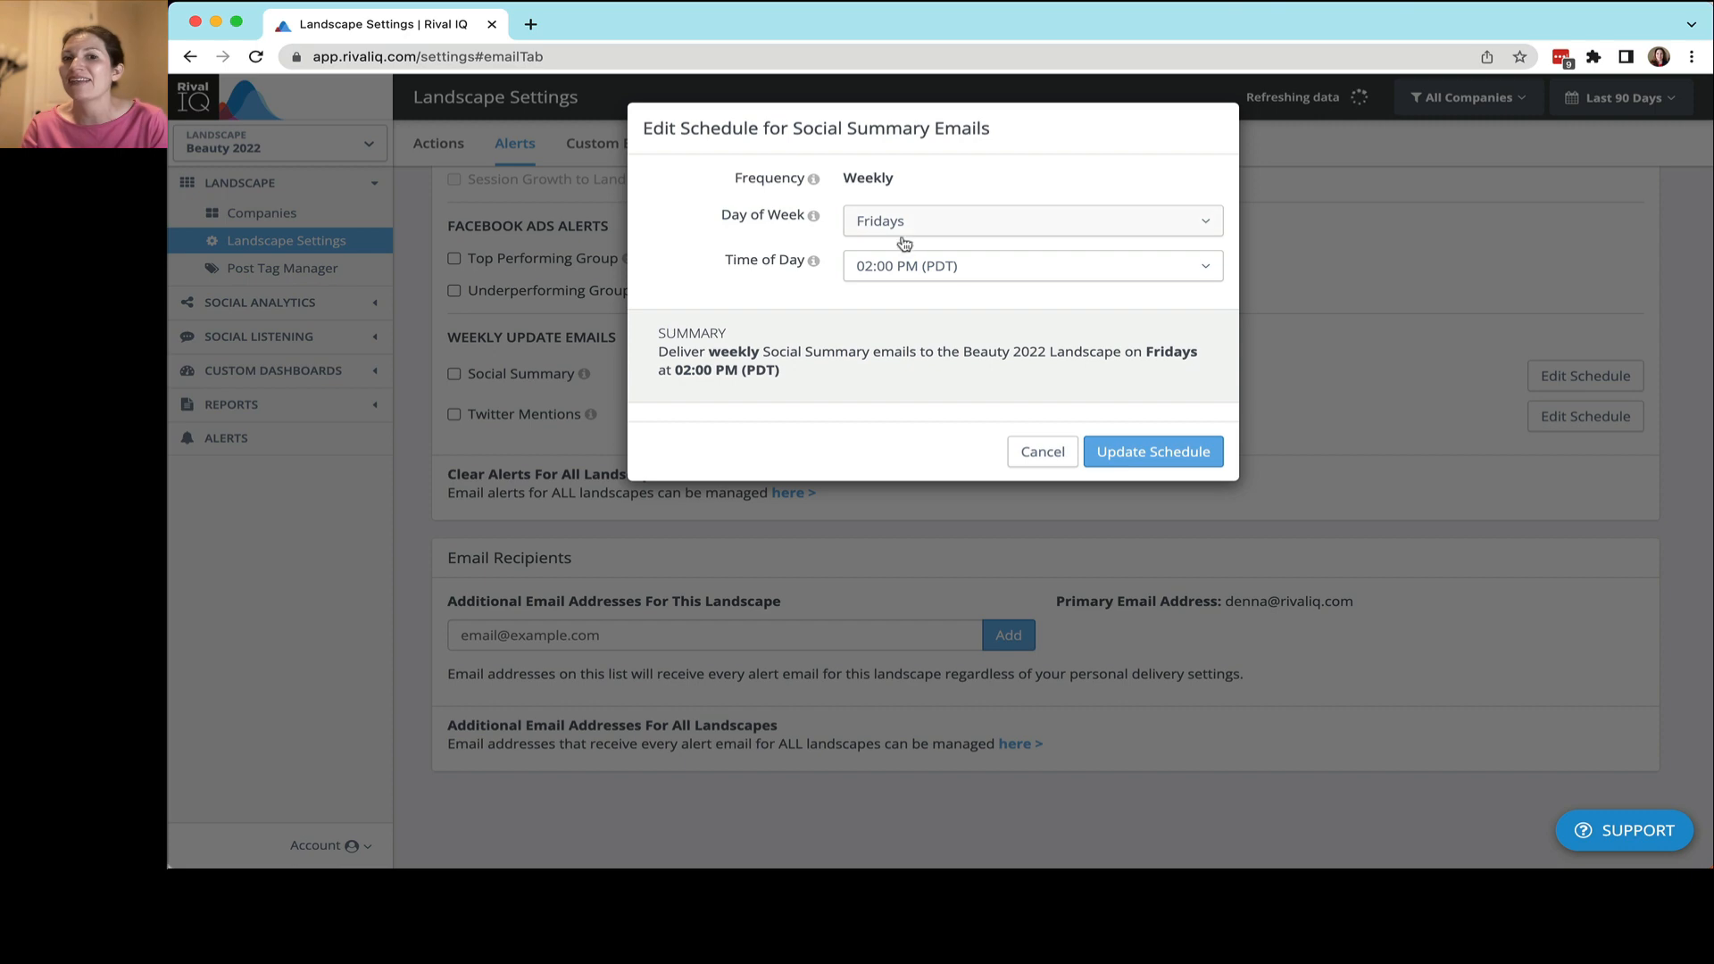
{"action": "left_click", "coordinate": [1034, 449]}
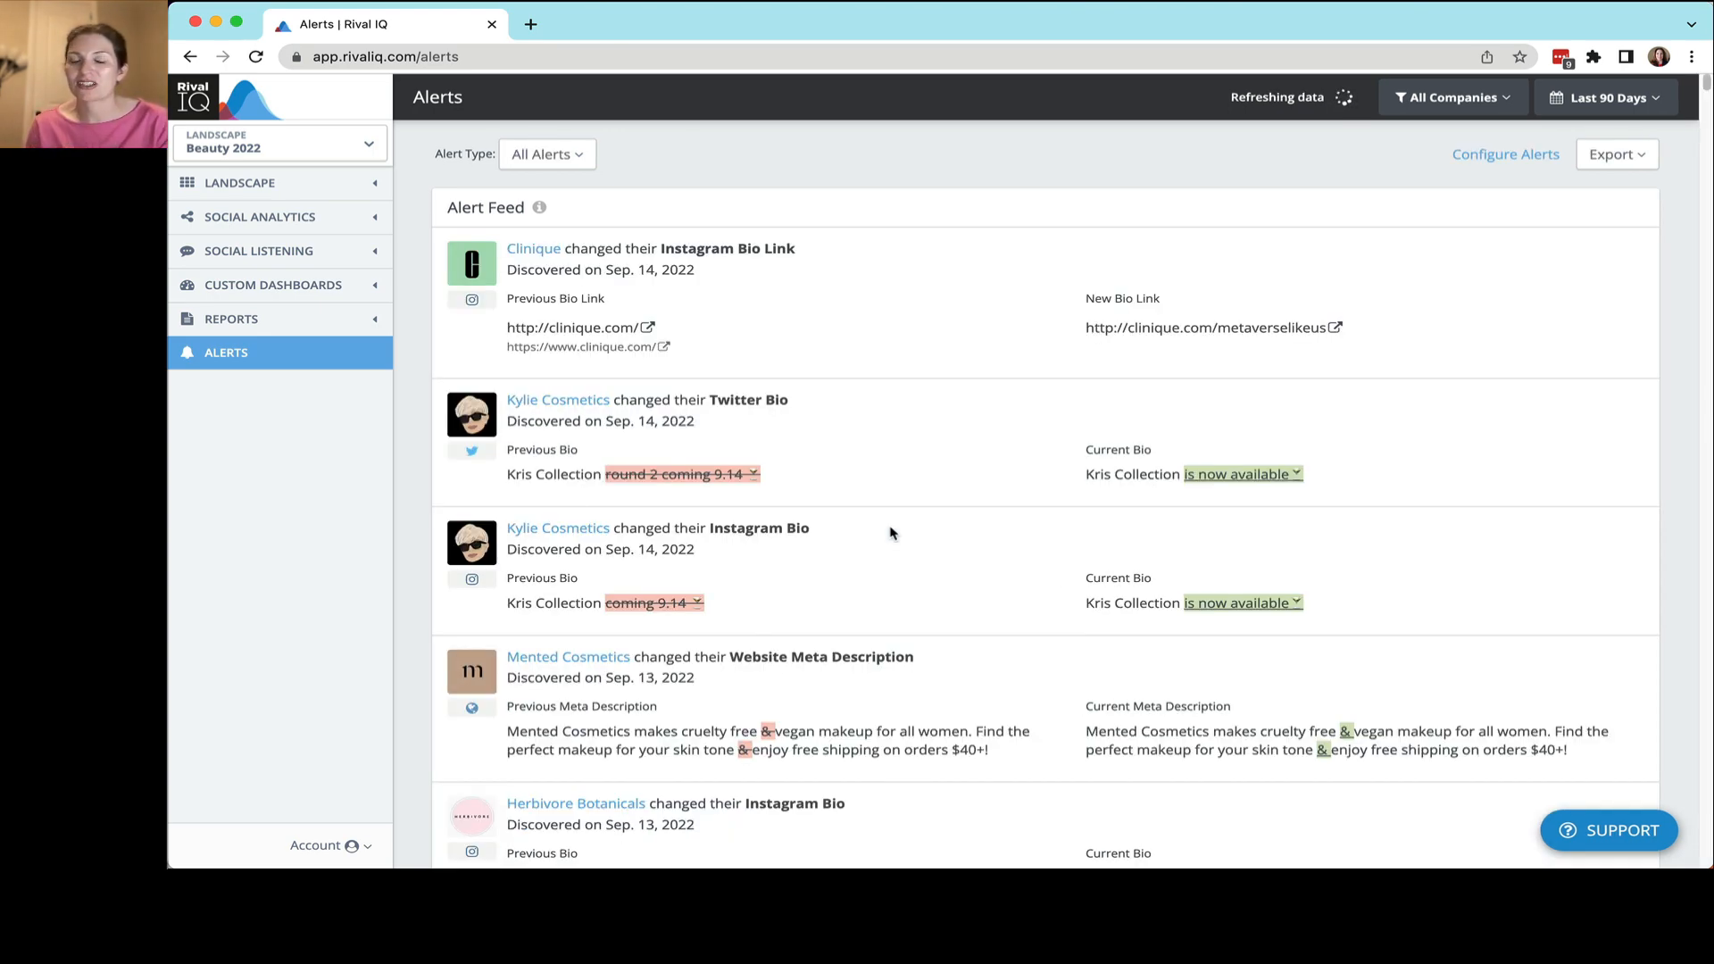
- Examine the Beauty 2022 alert feed for recent bio, link and website changes by its companies
{"action": "scroll", "coordinate": [1027, 607], "scroll_direction": "down", "scroll_amount": 5}
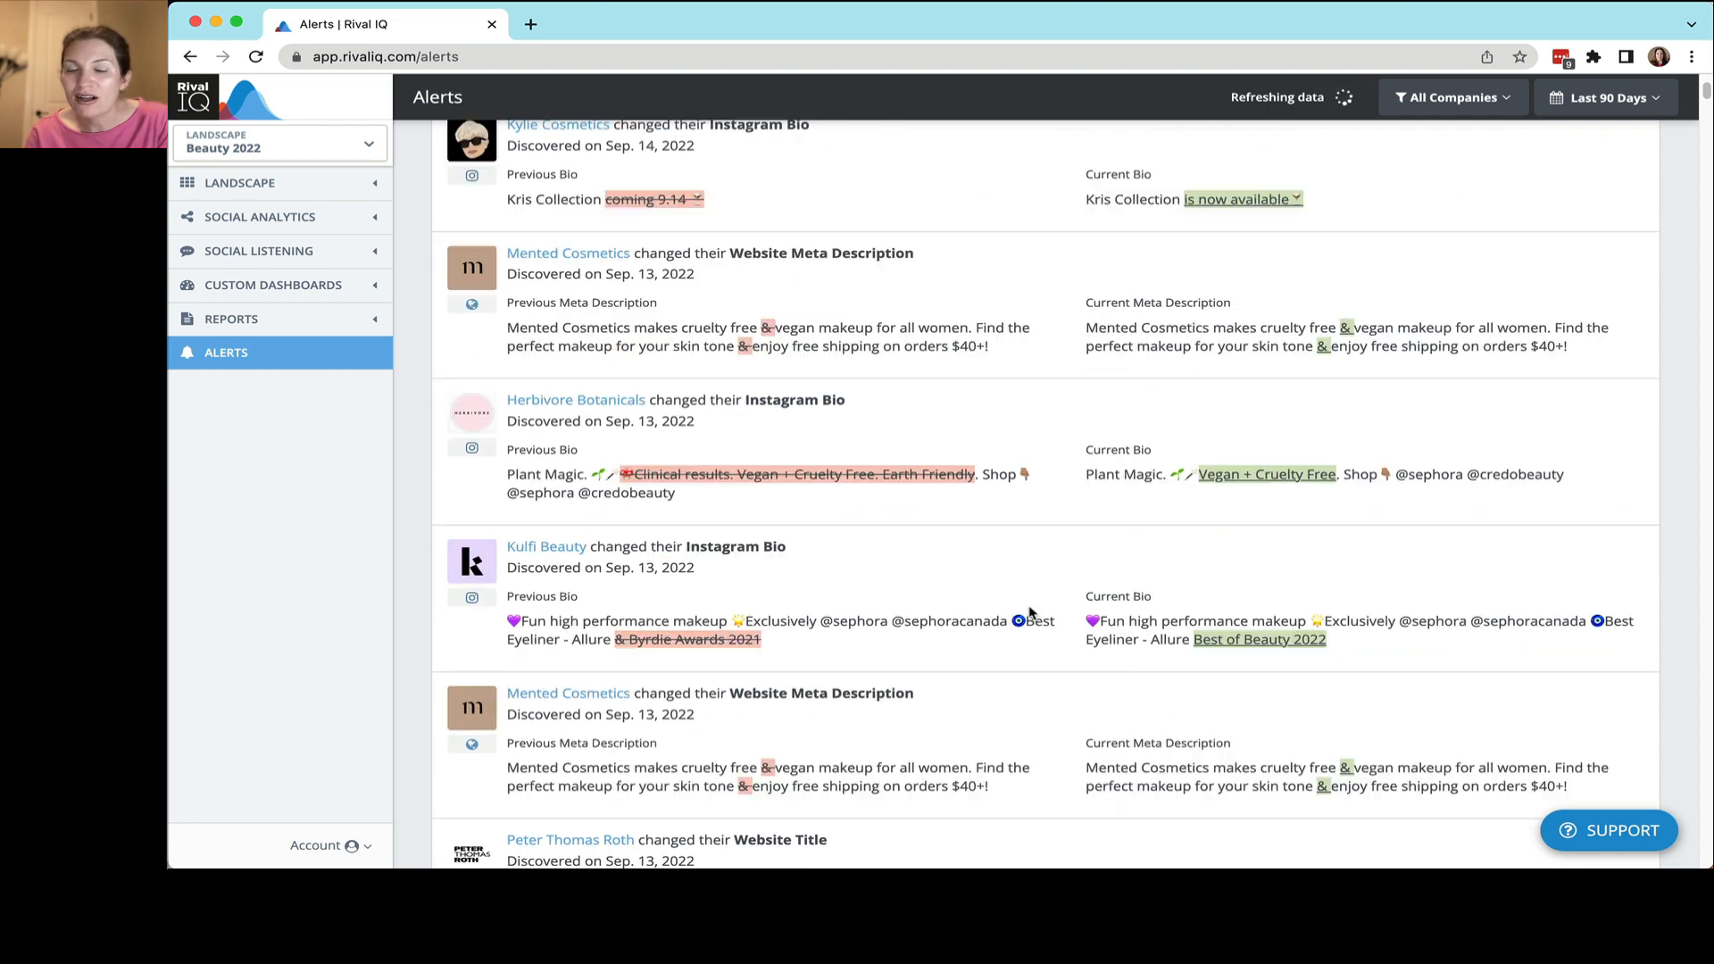
{"action": "scroll", "coordinate": [1031, 613], "scroll_direction": "up", "scroll_amount": 5}
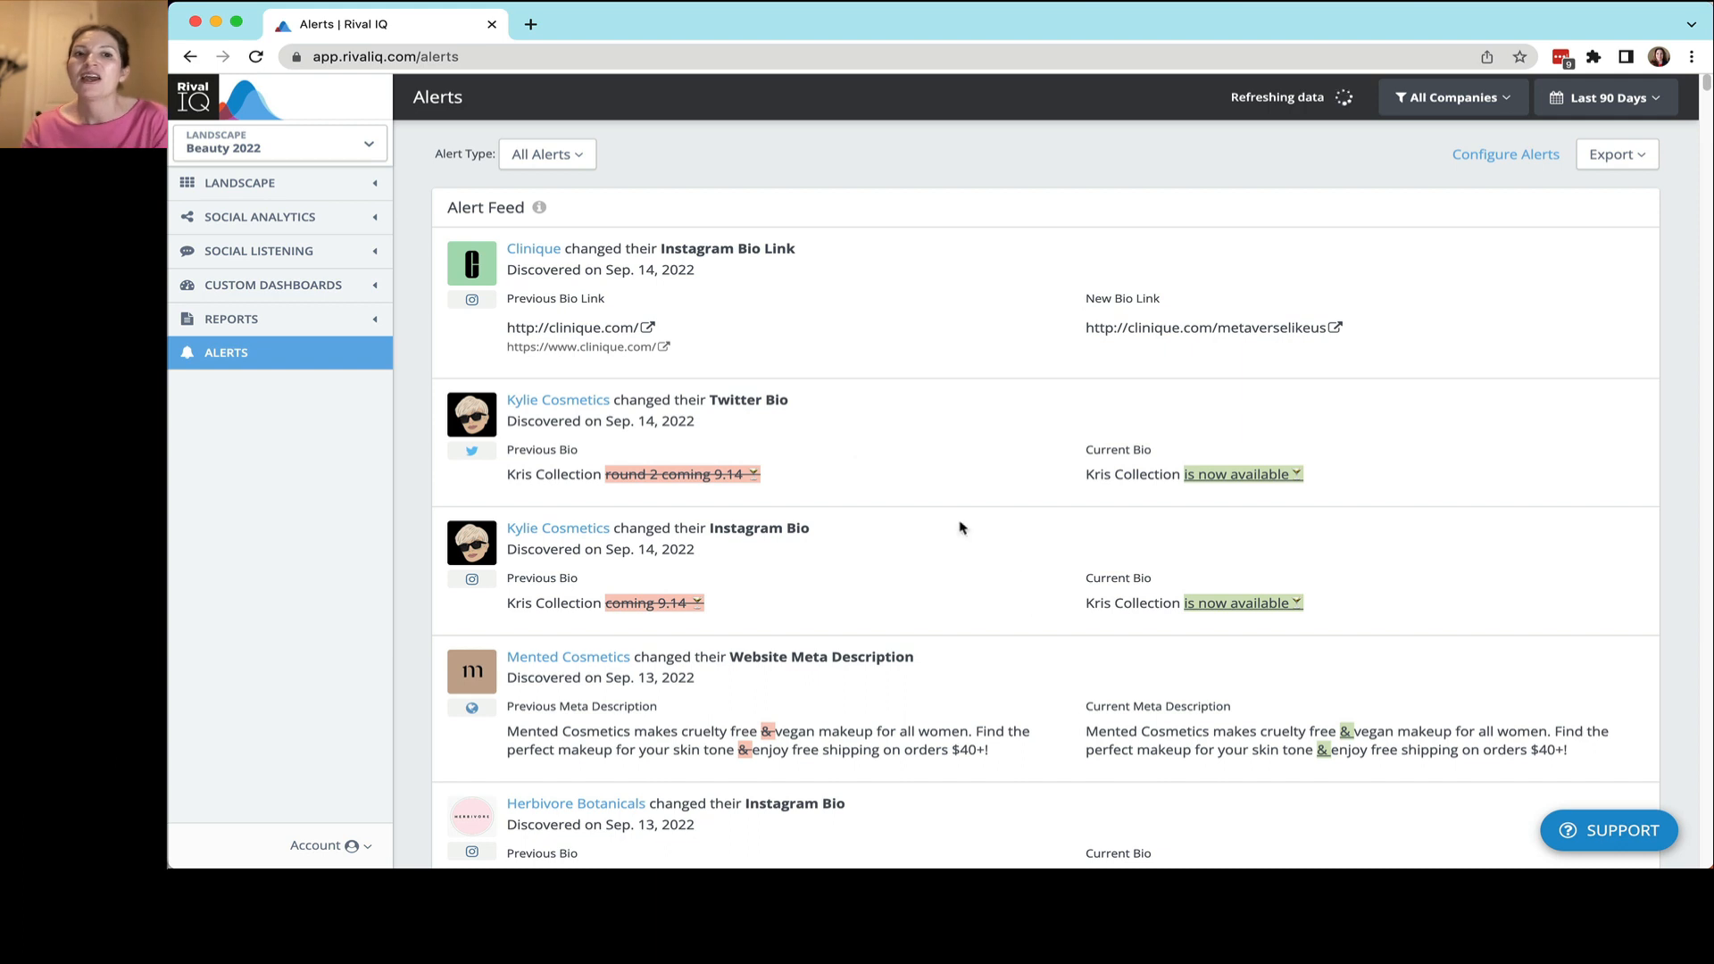
{"action": "left_click", "coordinate": [571, 162]}
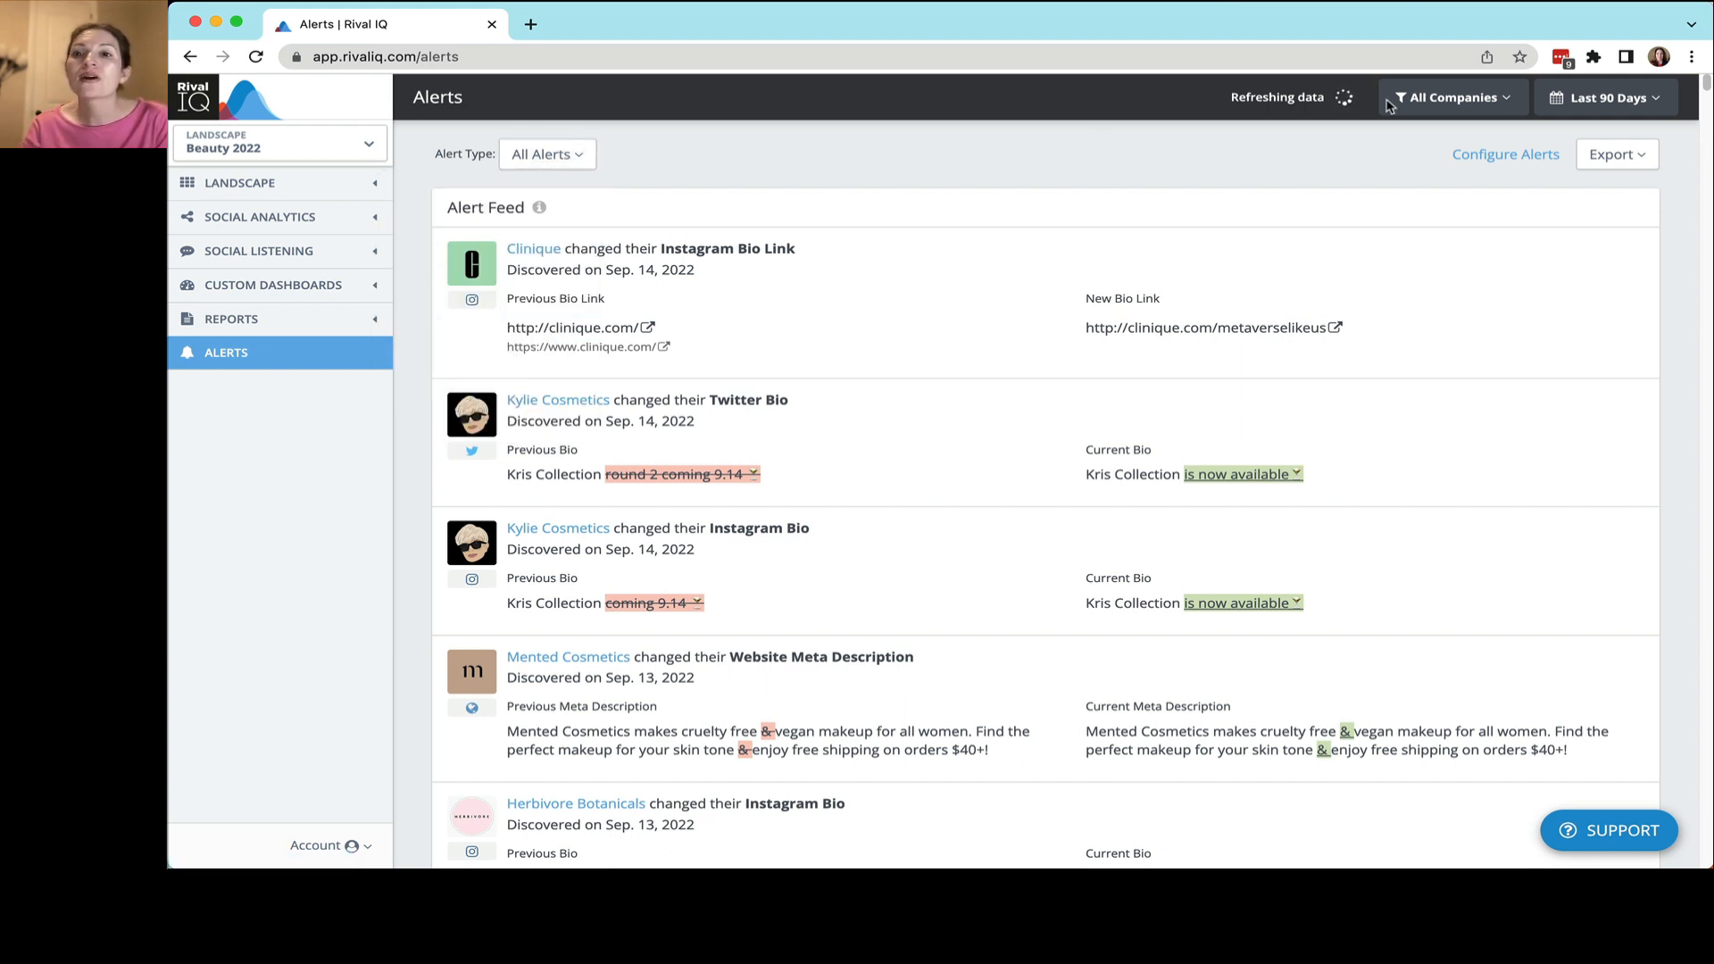
- Filter the alert feed to show only Beautycounter, and restore it to all companies after viewing
{"action": "left_click", "coordinate": [1446, 97]}
{"action": "mouse_move", "coordinate": [1383, 187]}
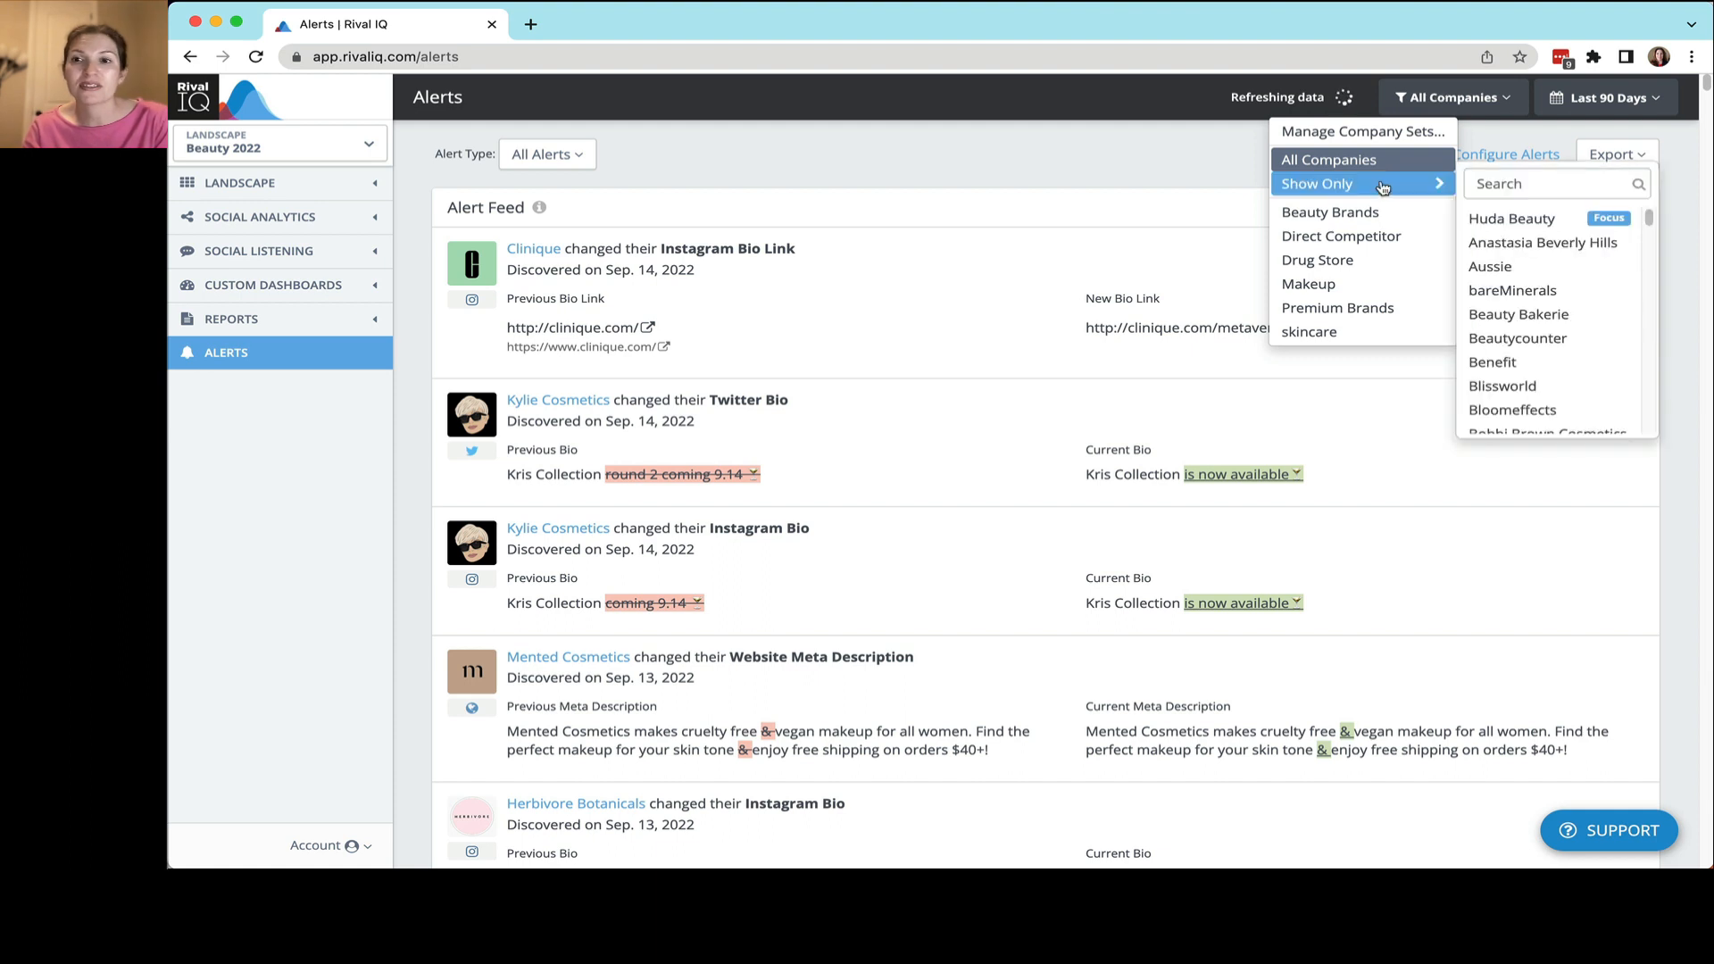
{"action": "left_click", "coordinate": [1524, 344]}
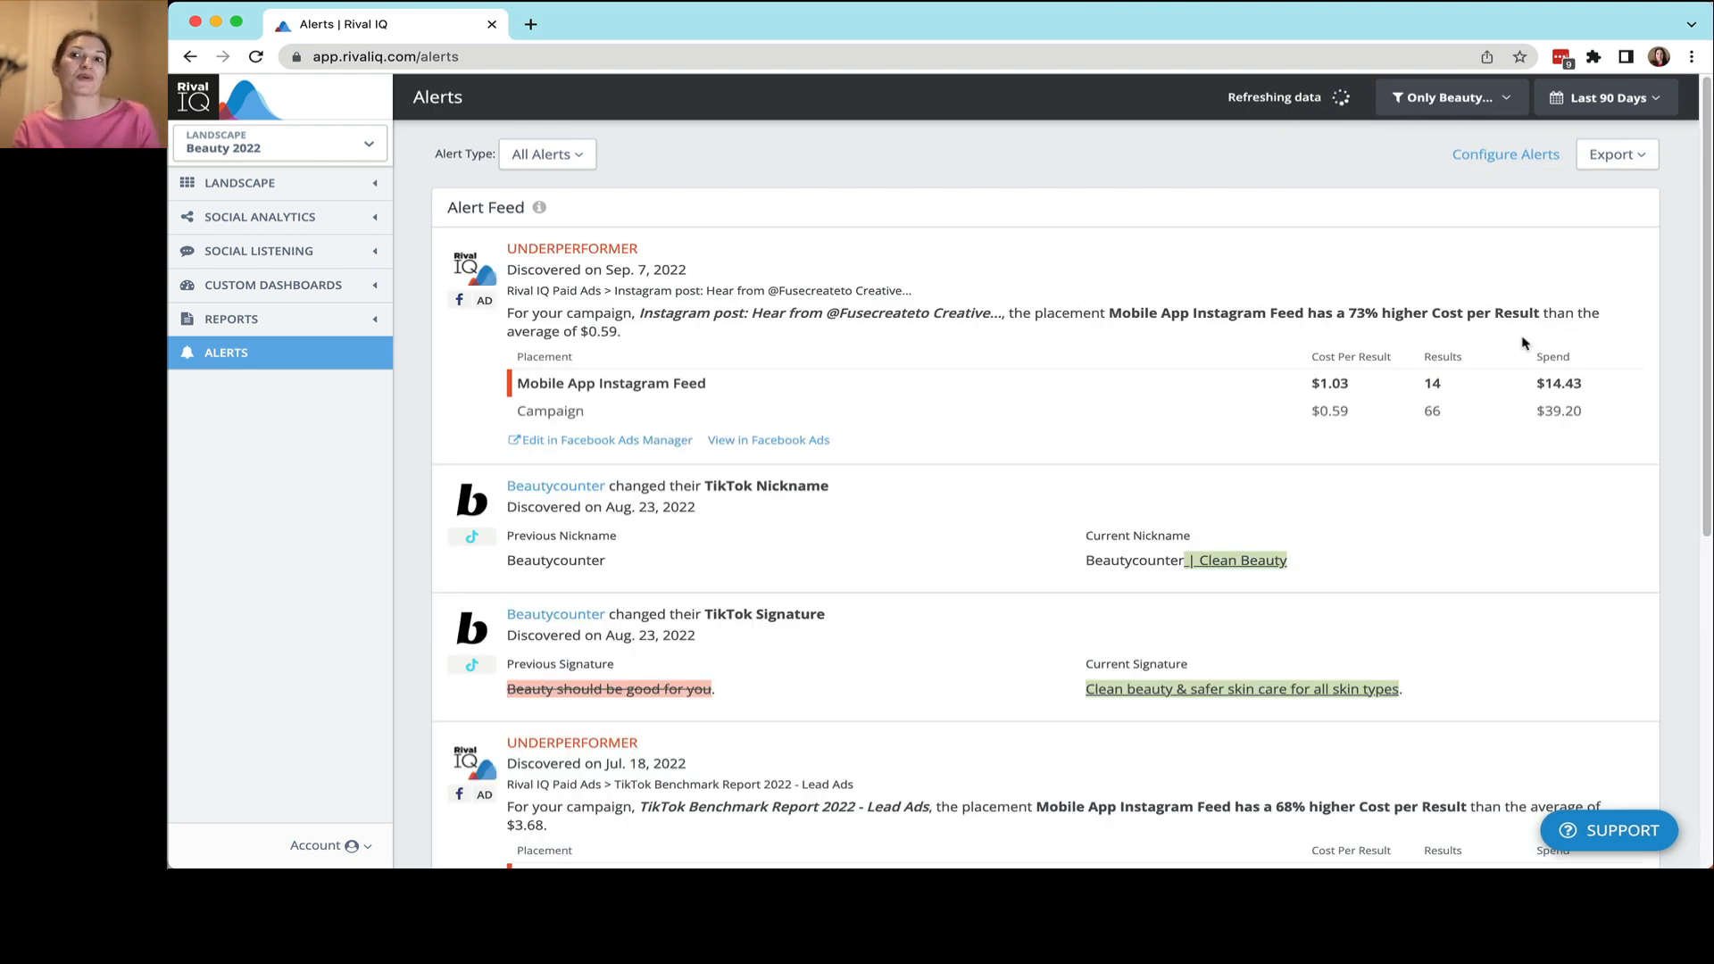
{"action": "left_click", "coordinate": [1464, 97]}
{"action": "left_click", "coordinate": [1402, 161]}
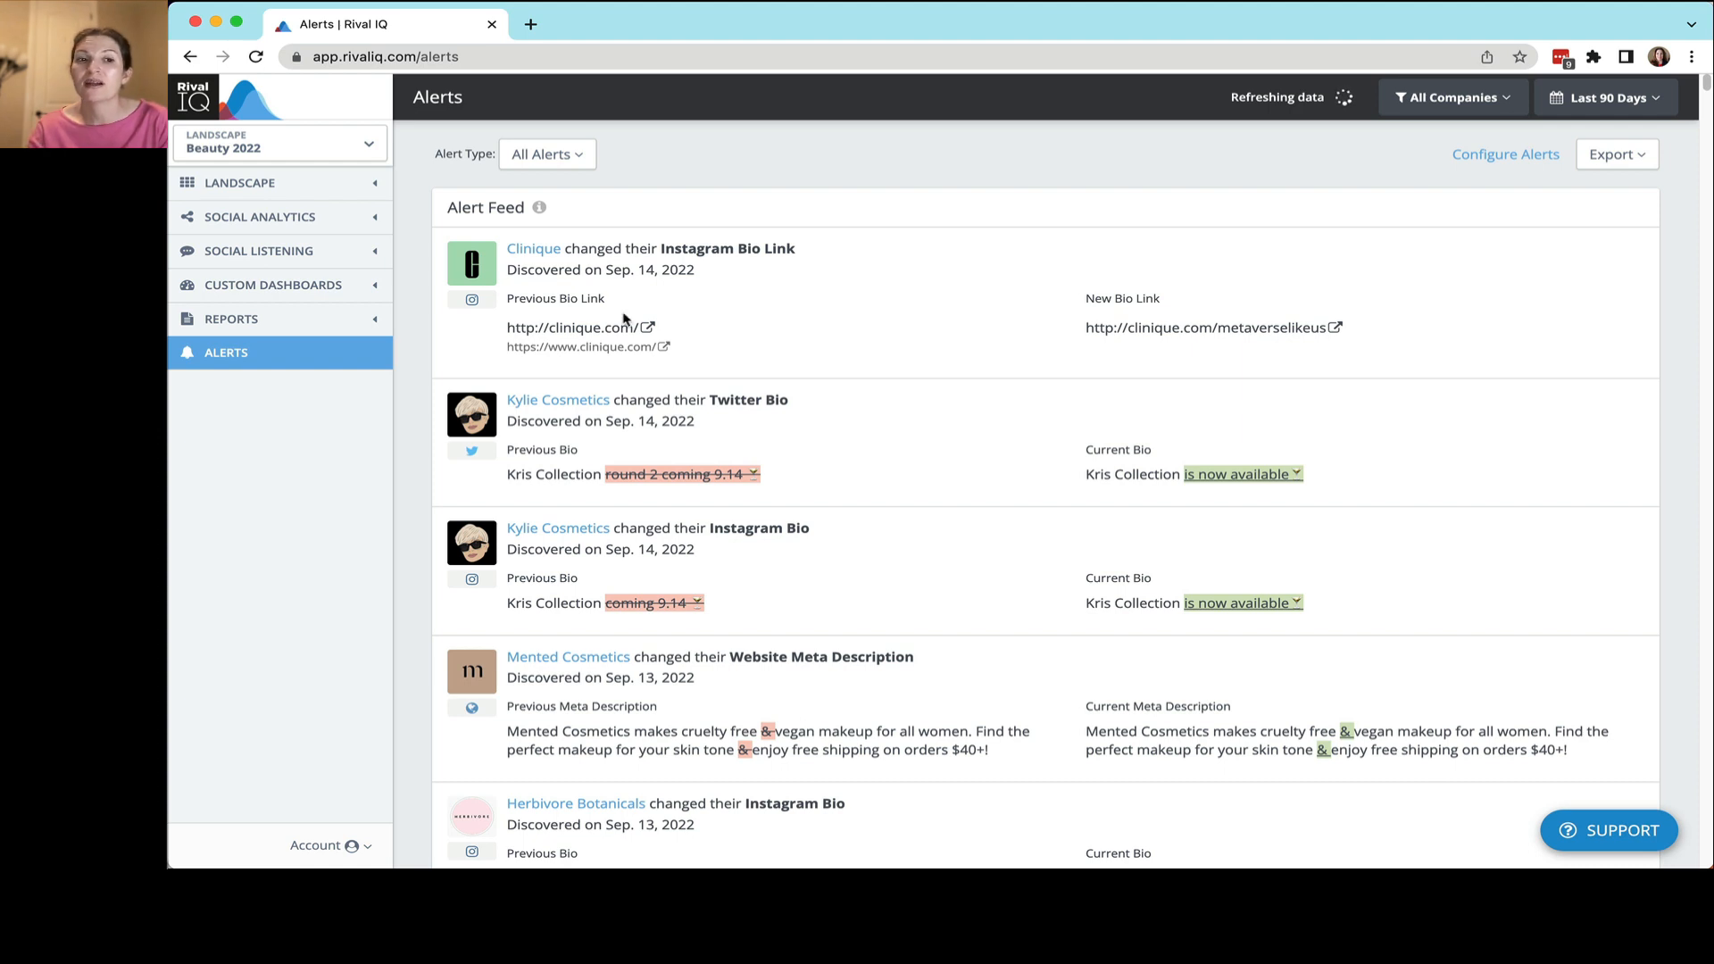
- Open the scheduled exports and show the past reports of the Top vs. Bottom Posts export
{"action": "left_click", "coordinate": [330, 324]}
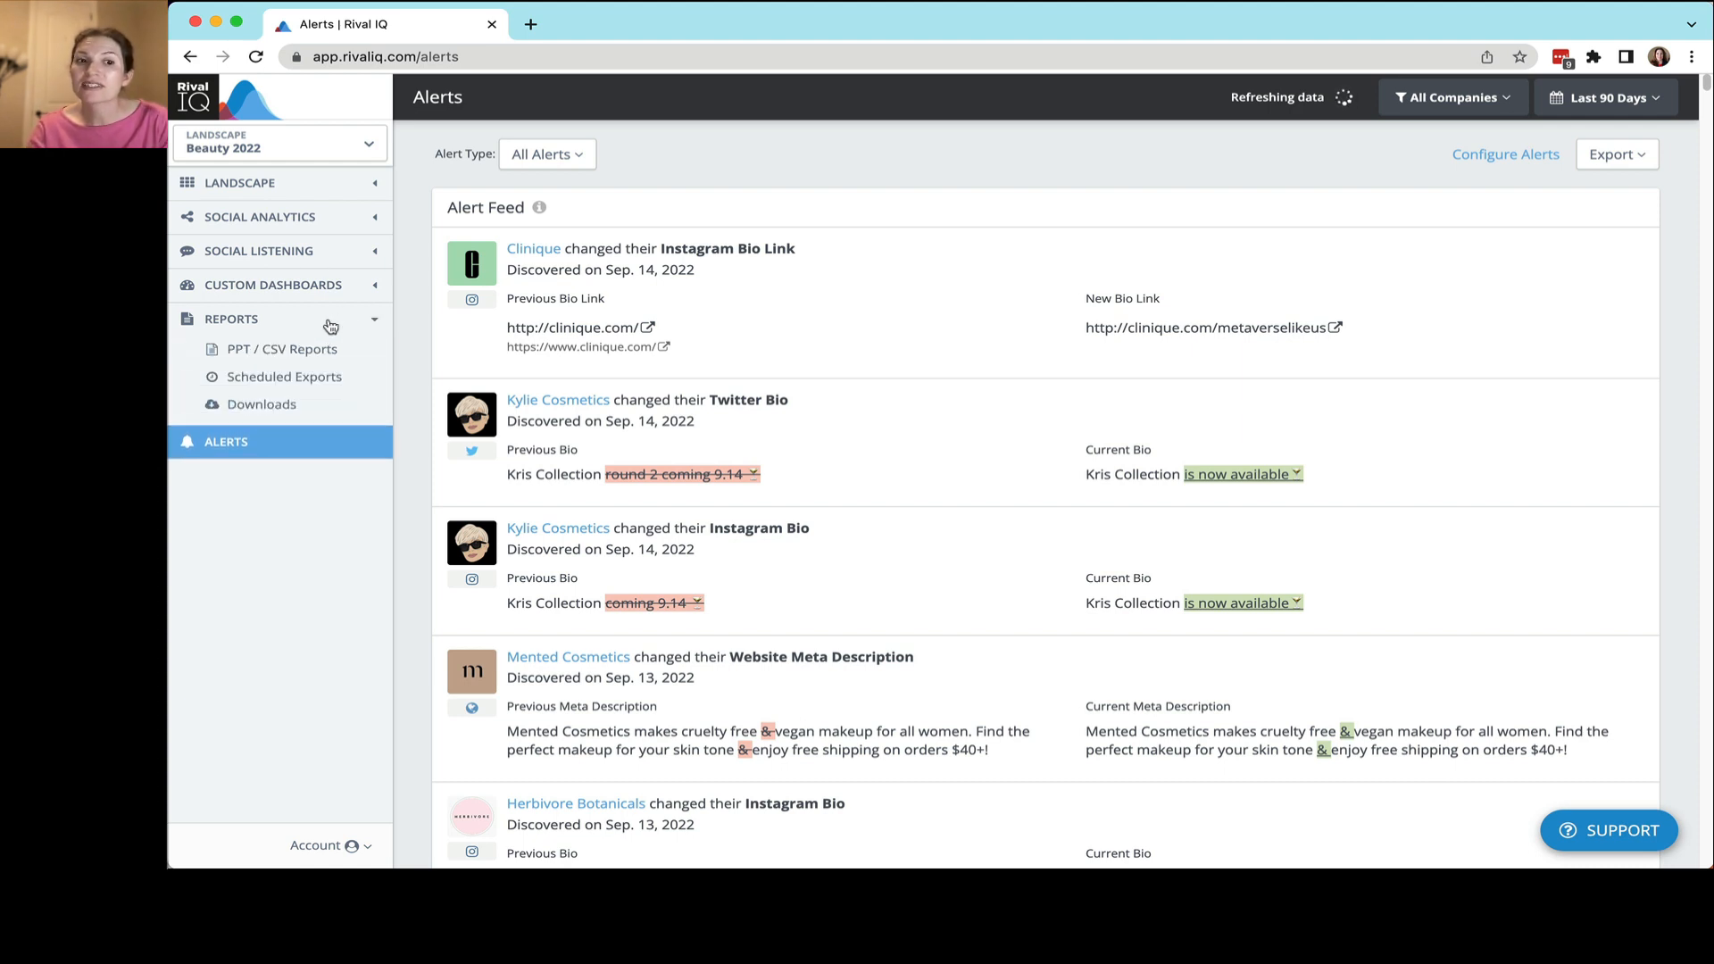
{"action": "left_click", "coordinate": [264, 383]}
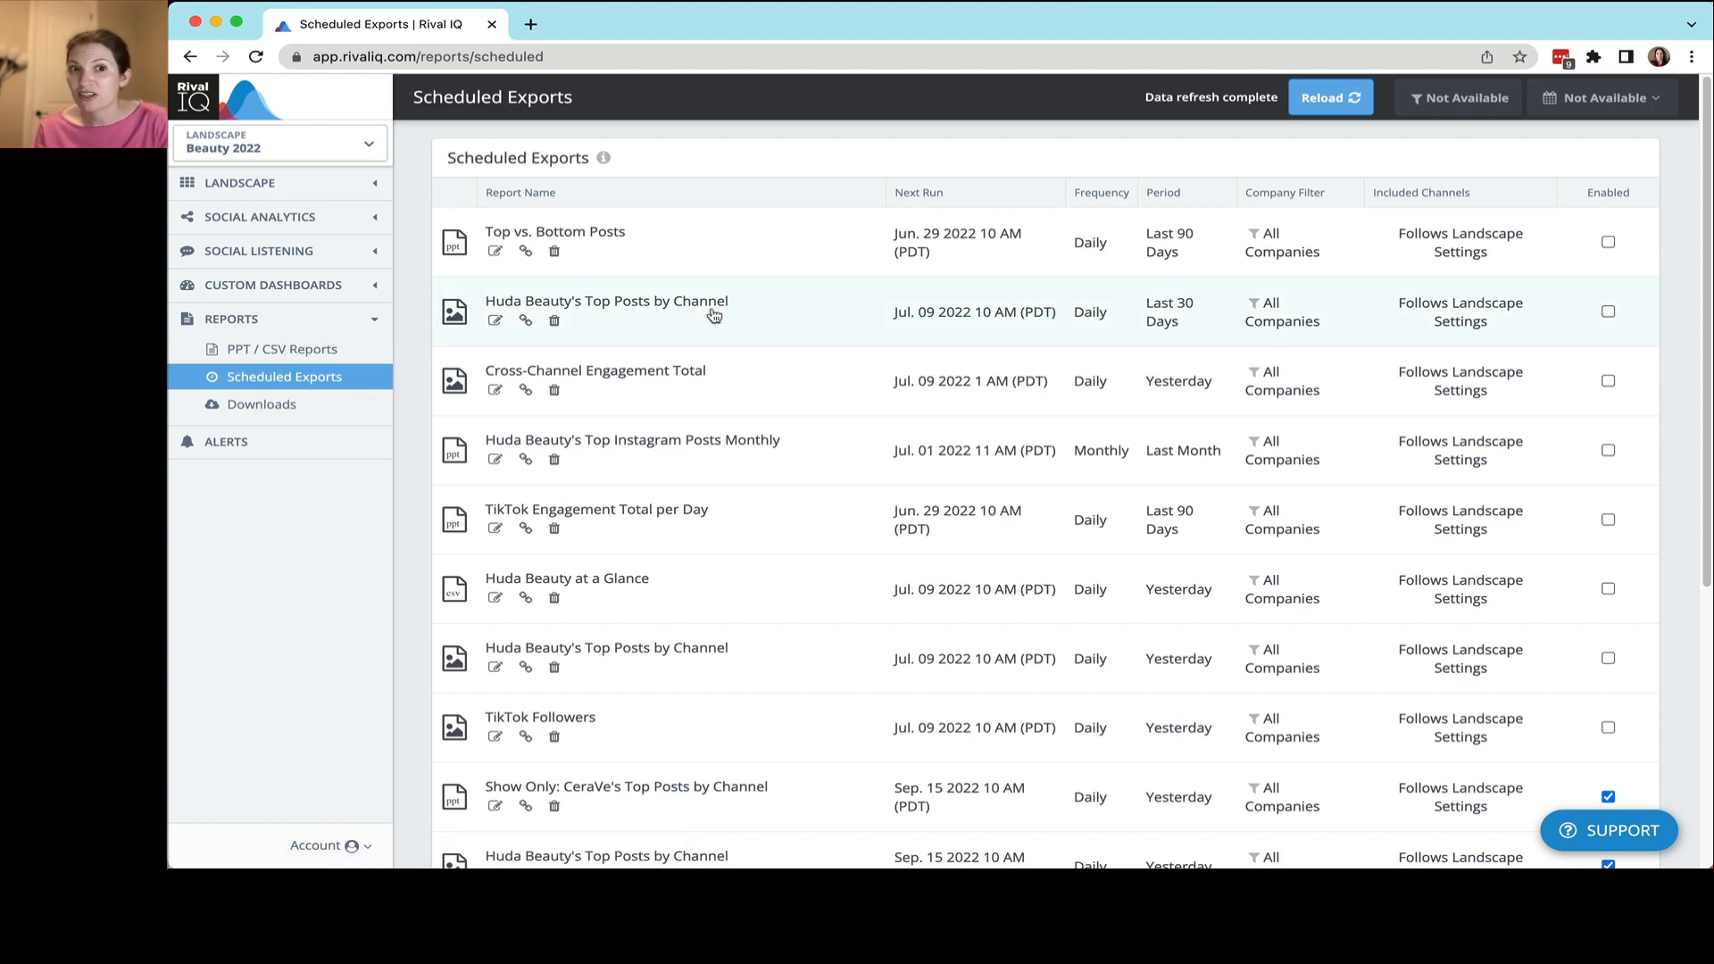
{"action": "left_click", "coordinate": [746, 240]}
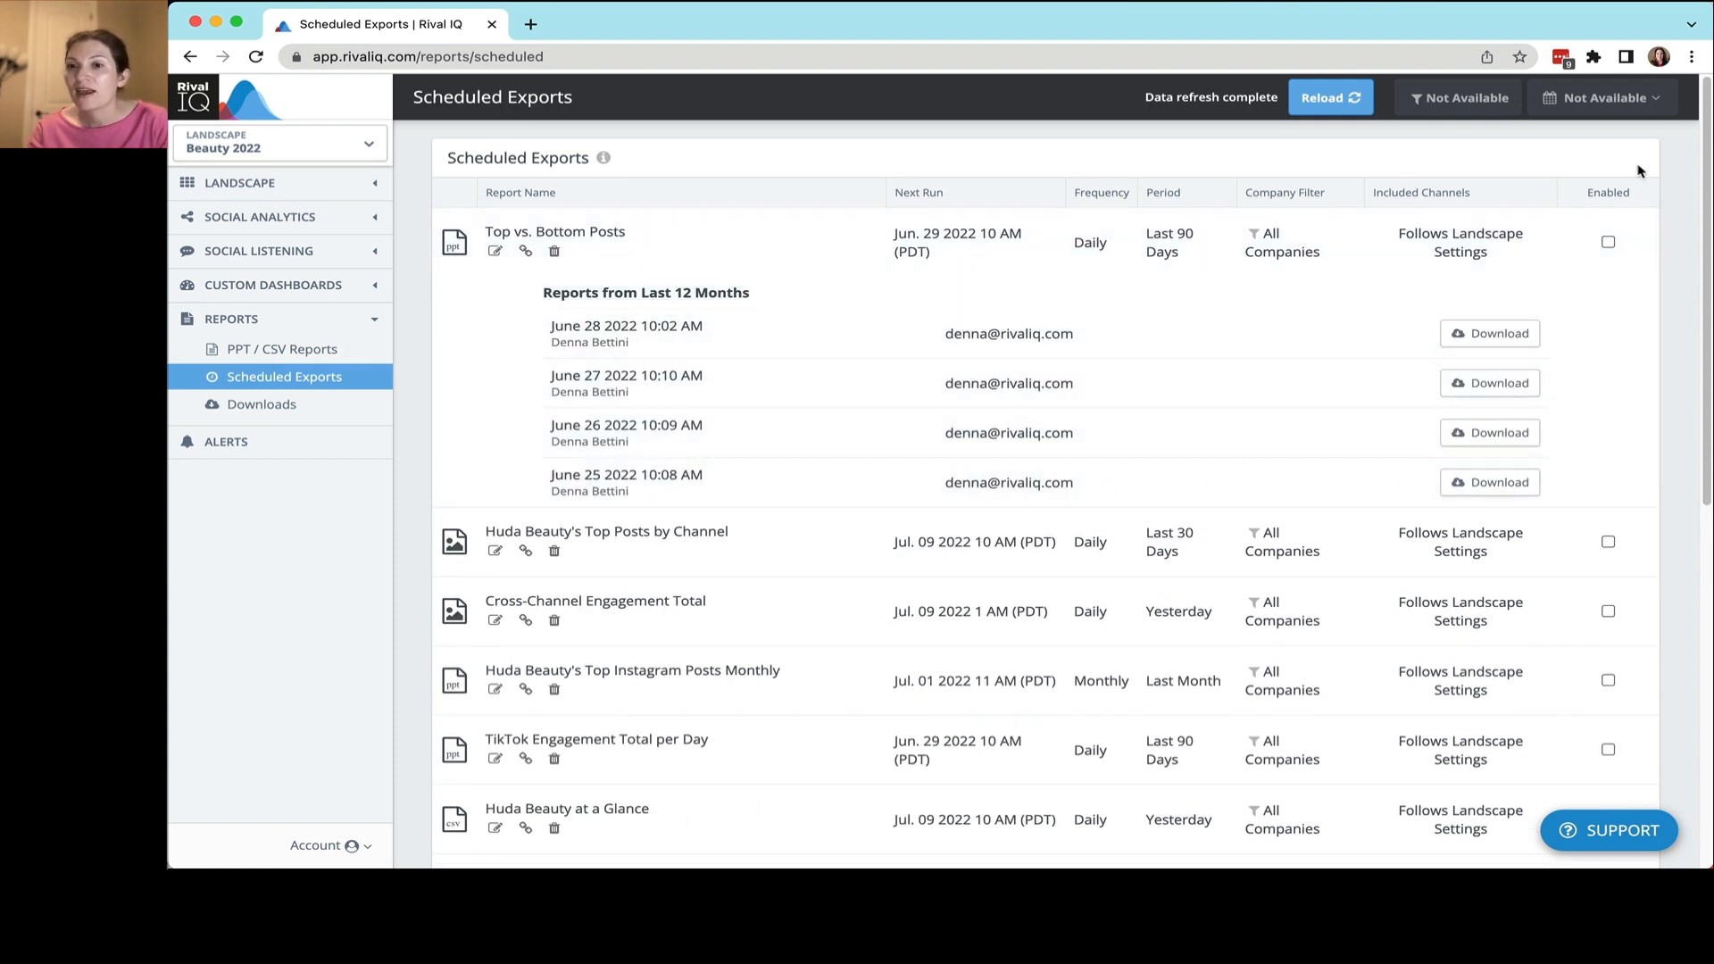
- Enable the Top vs. Bottom Posts scheduled export, disable it again, and delete it
{"action": "left_click", "coordinate": [1608, 245]}
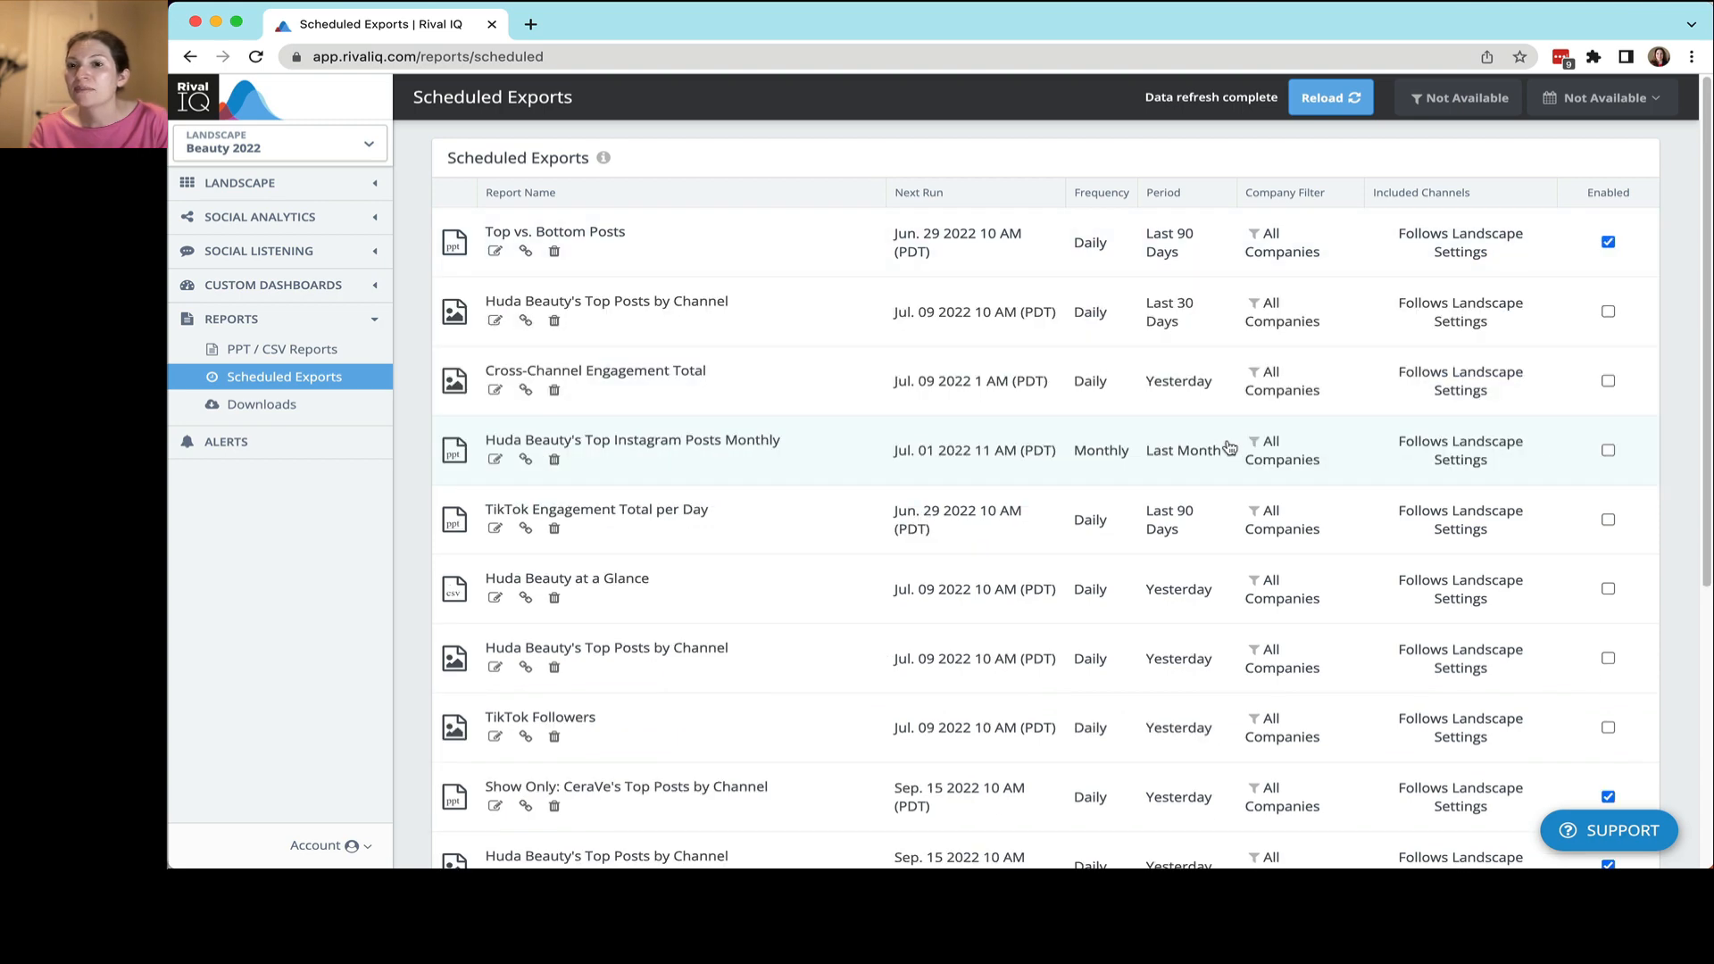
{"action": "left_click", "coordinate": [1607, 244]}
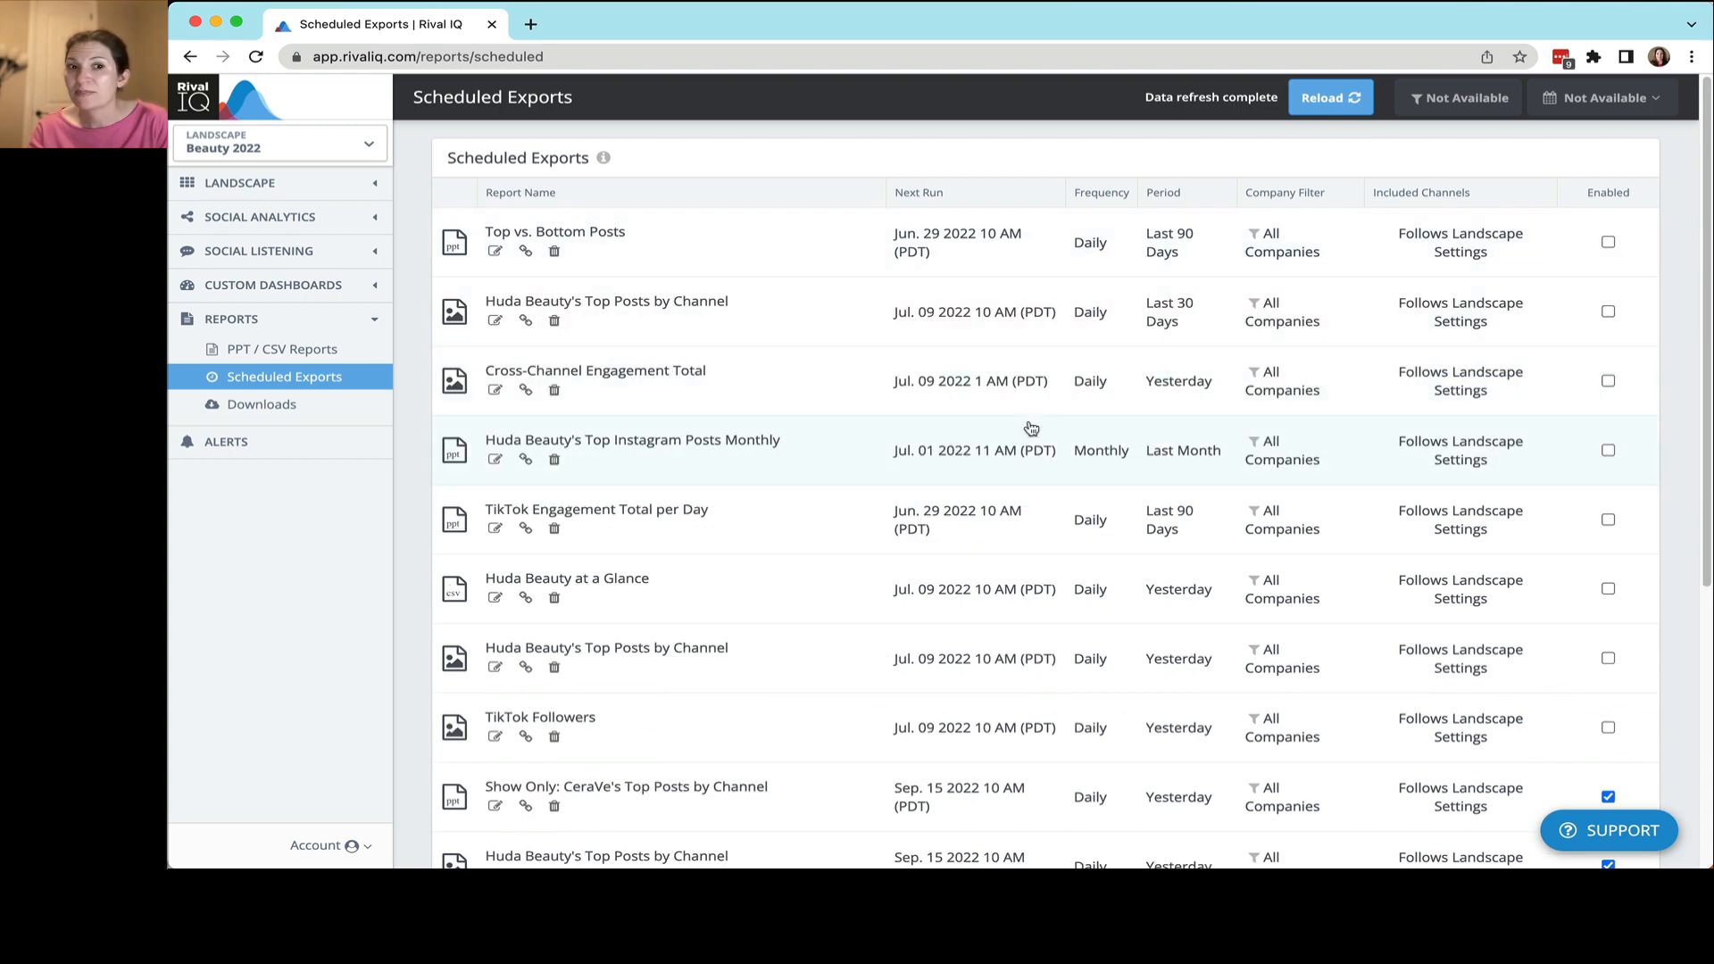
{"action": "left_click", "coordinate": [554, 252]}
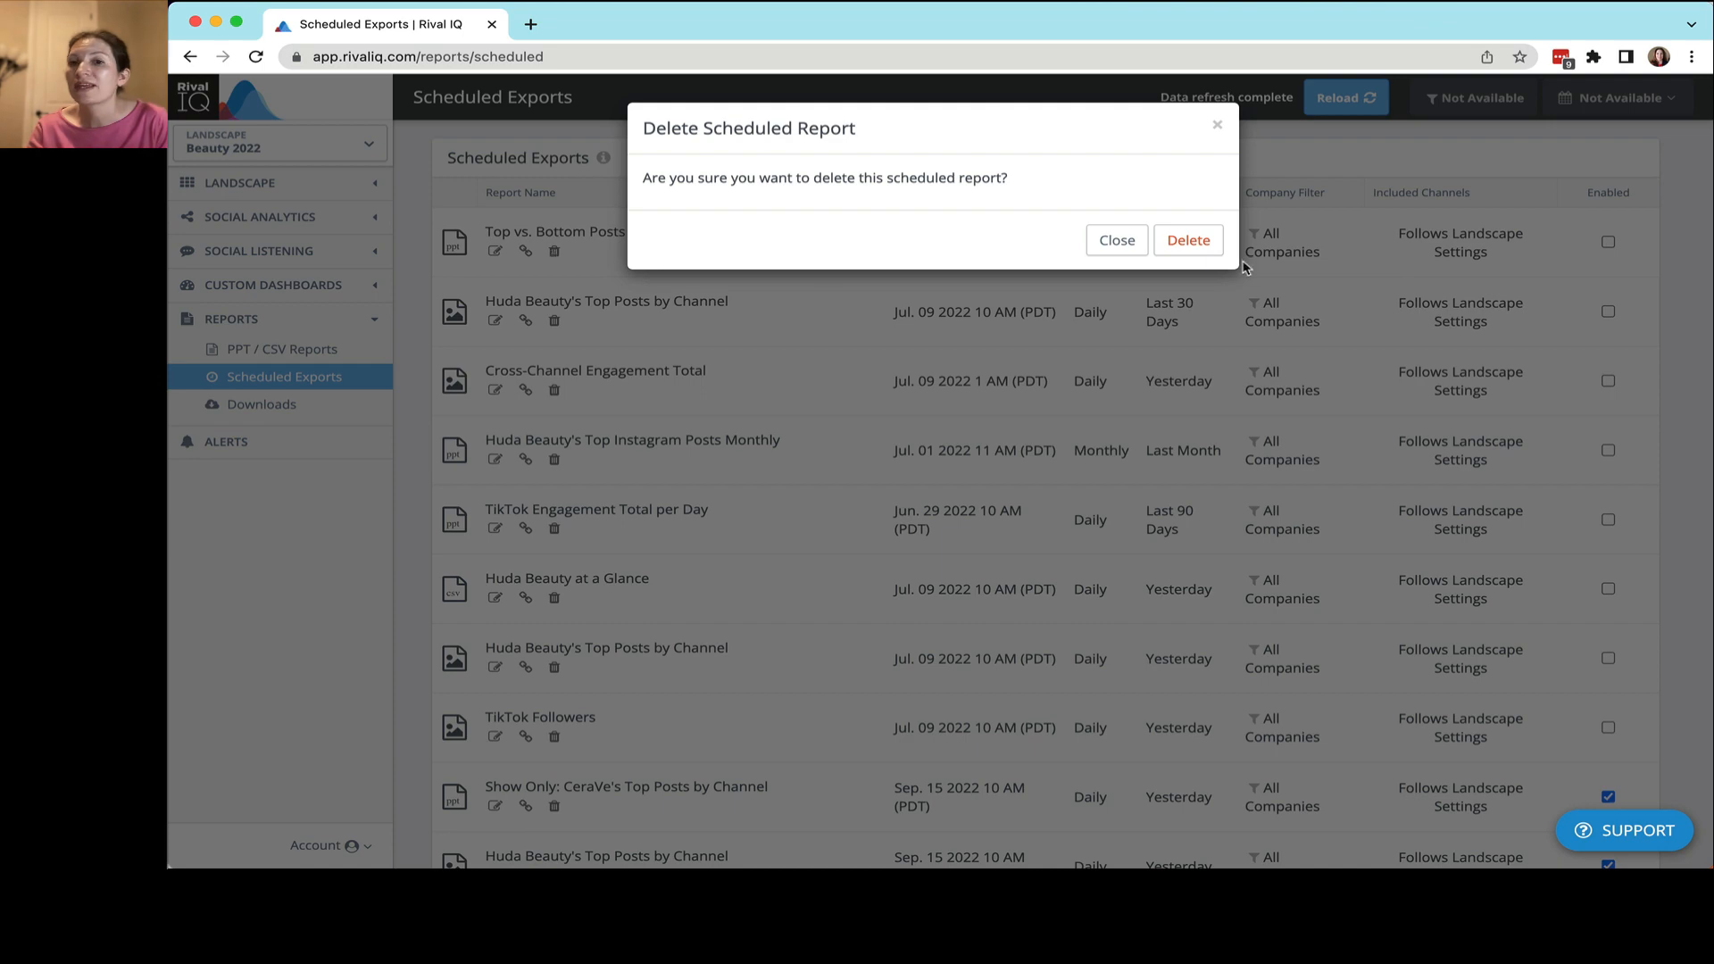
{"action": "left_click", "coordinate": [1187, 242]}
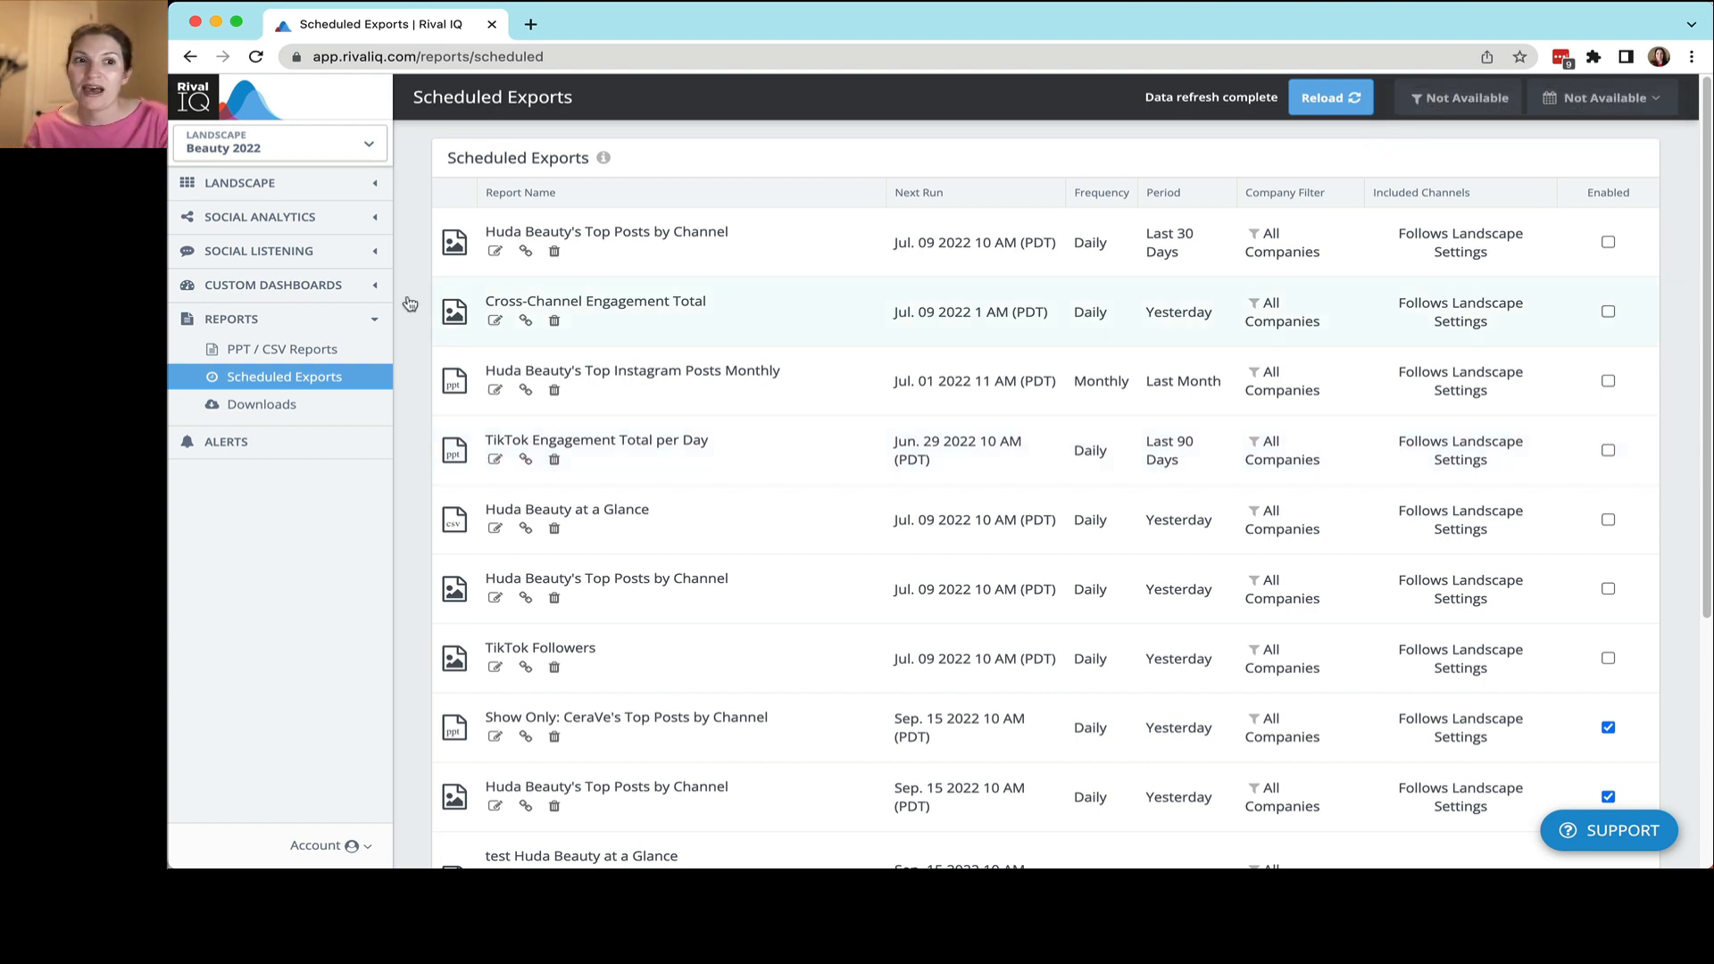
- Open the Cross-Channel overview in the social analytics and look through Huda Beauty's metrics and top posts
{"action": "left_click", "coordinate": [268, 220]}
{"action": "left_click", "coordinate": [268, 268]}
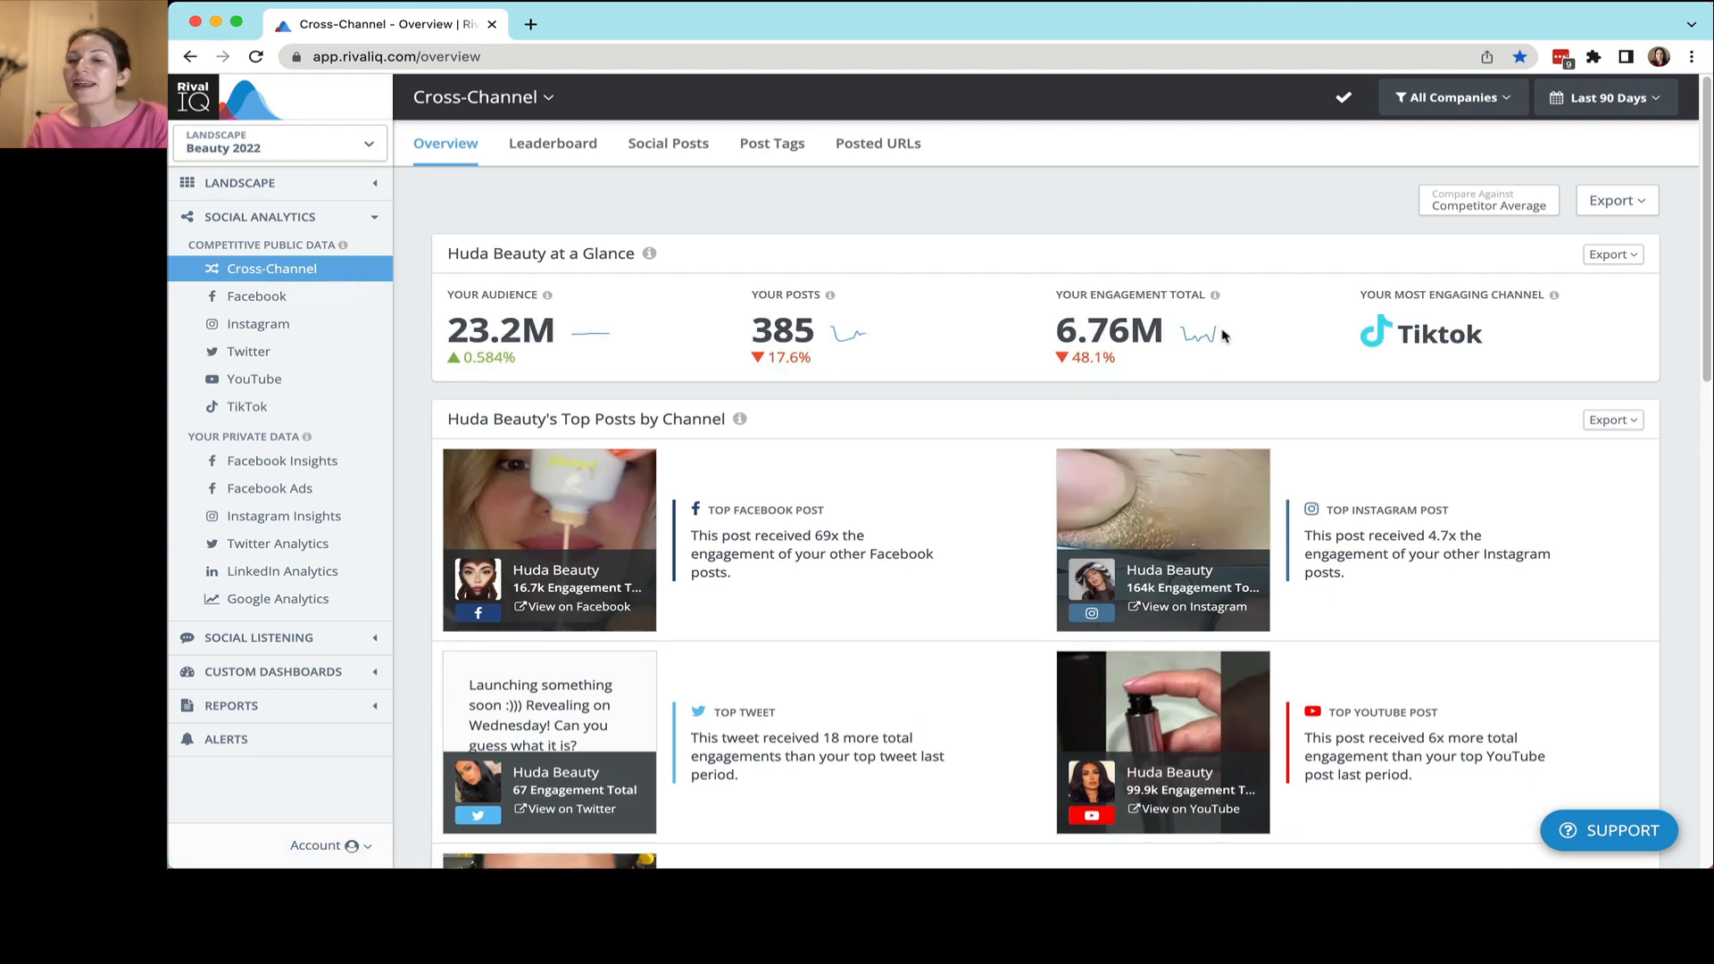
{"action": "scroll", "coordinate": [1339, 393], "scroll_direction": "down", "scroll_amount": 5}
{"action": "scroll", "coordinate": [1345, 448], "scroll_direction": "down", "scroll_amount": 7}
{"action": "scroll", "coordinate": [1344, 448], "scroll_direction": "up", "scroll_amount": 12}
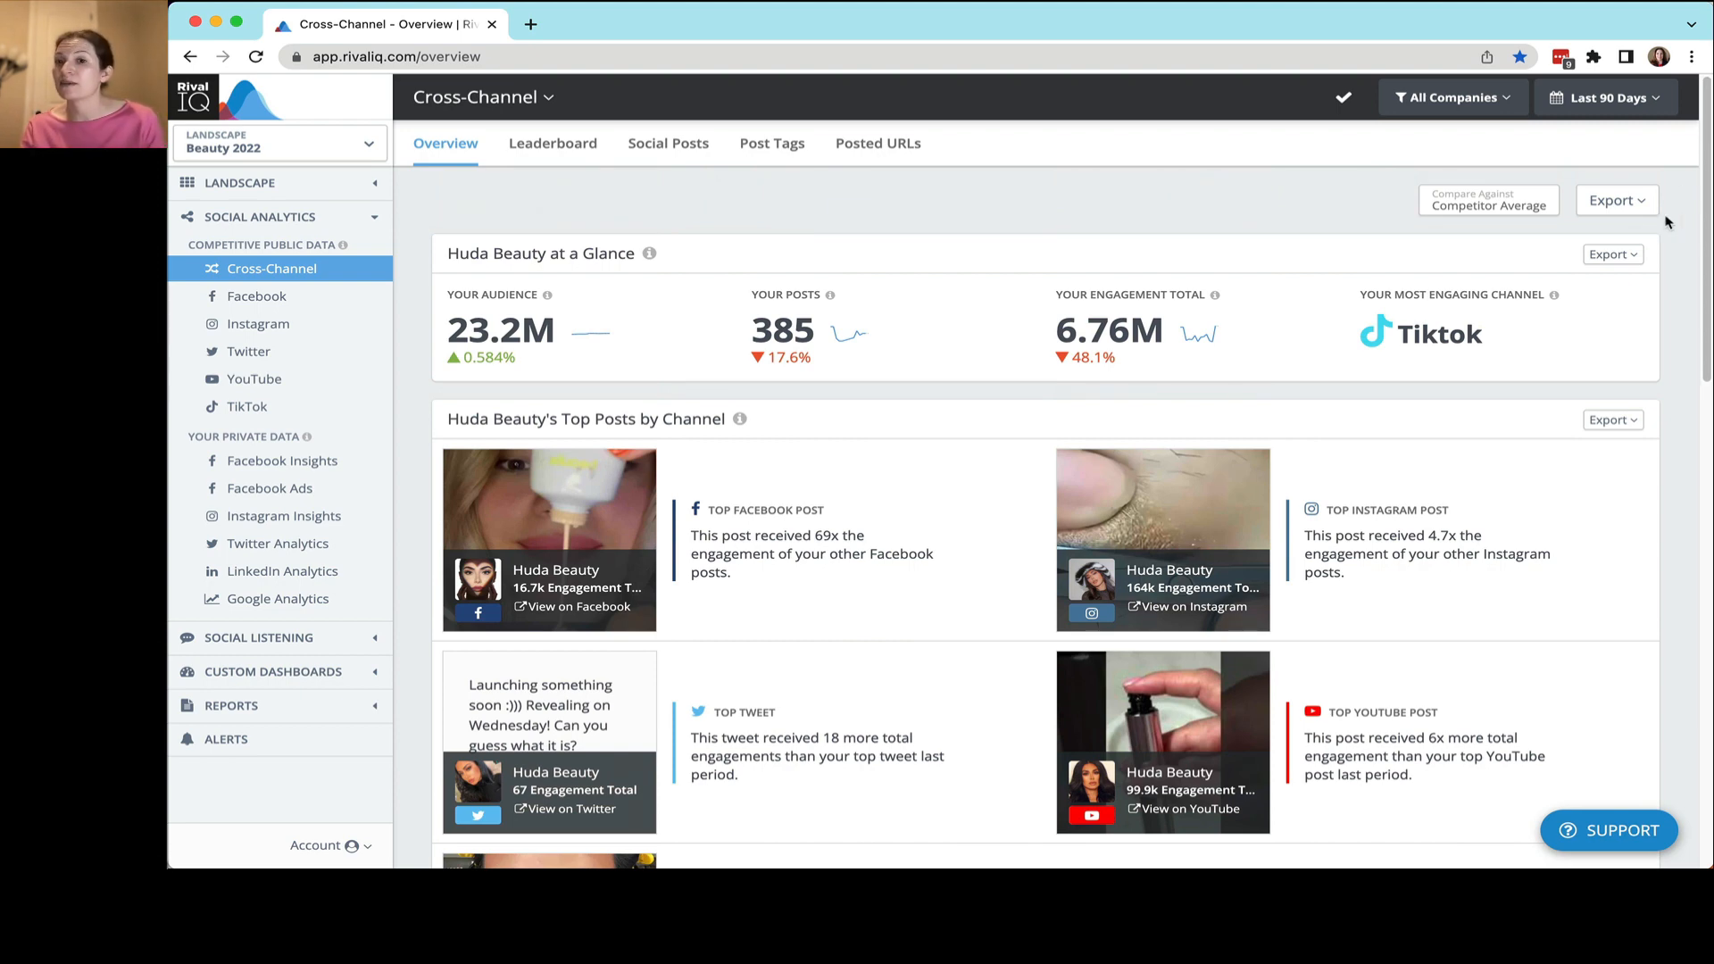
- View the options for emailing the Cross-Channel Overview report and close them without sending
{"action": "left_click", "coordinate": [1611, 204]}
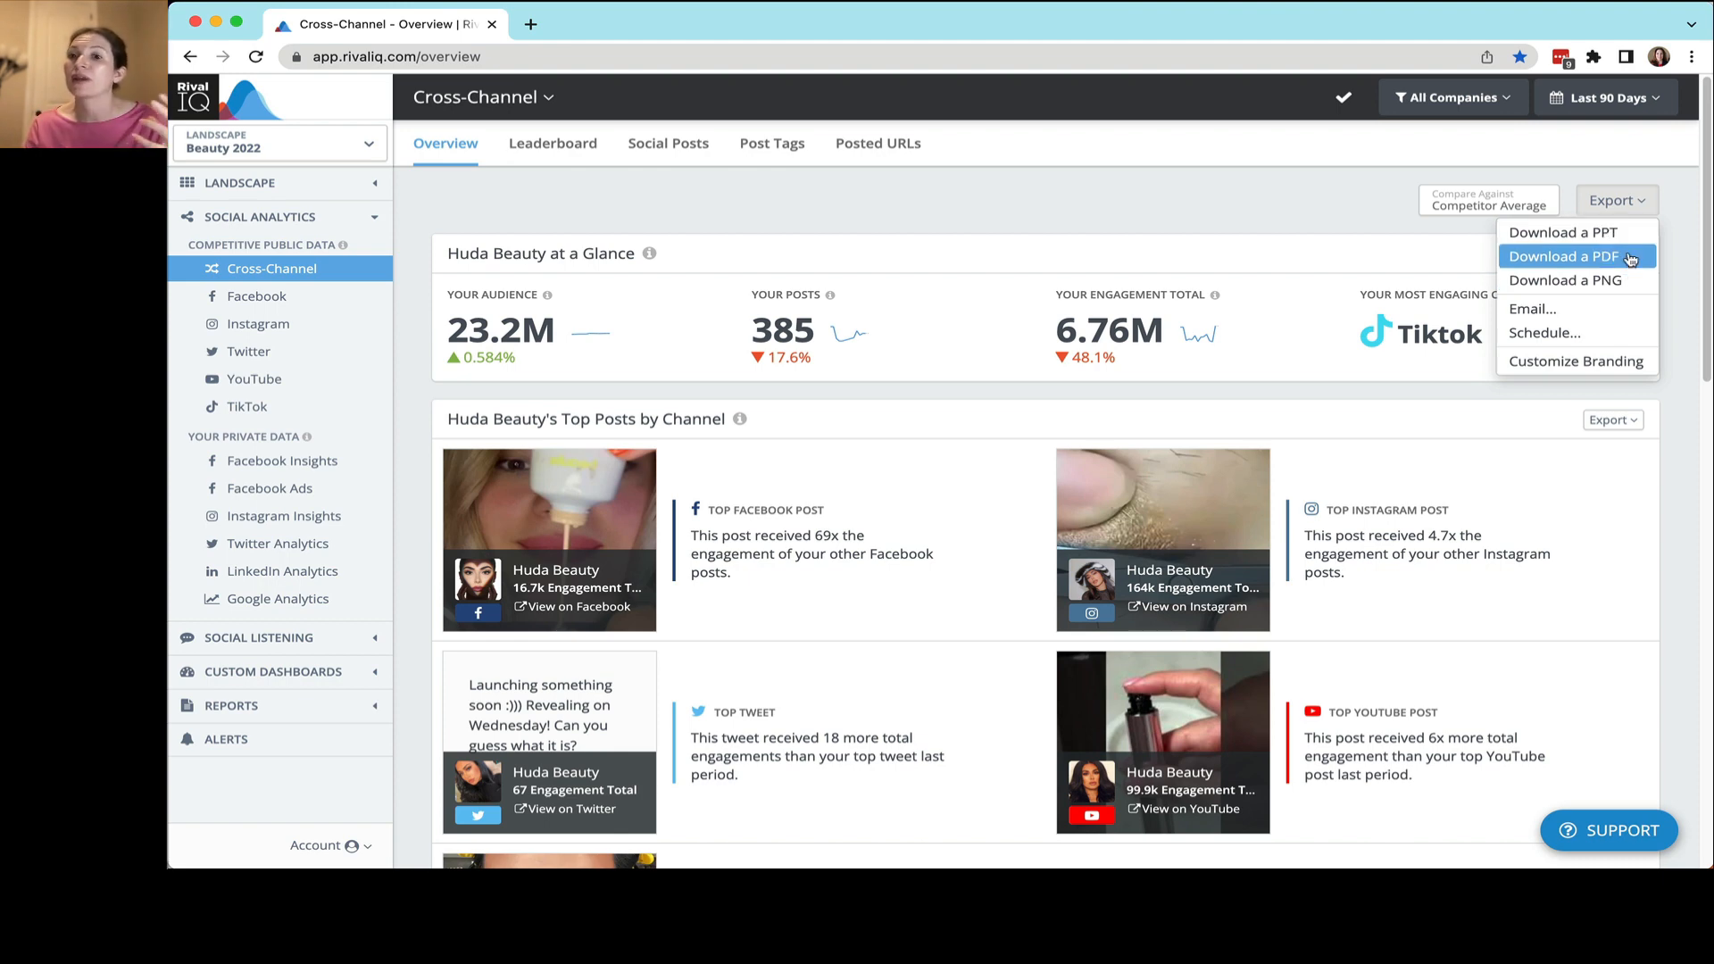
{"action": "left_click", "coordinate": [1551, 314]}
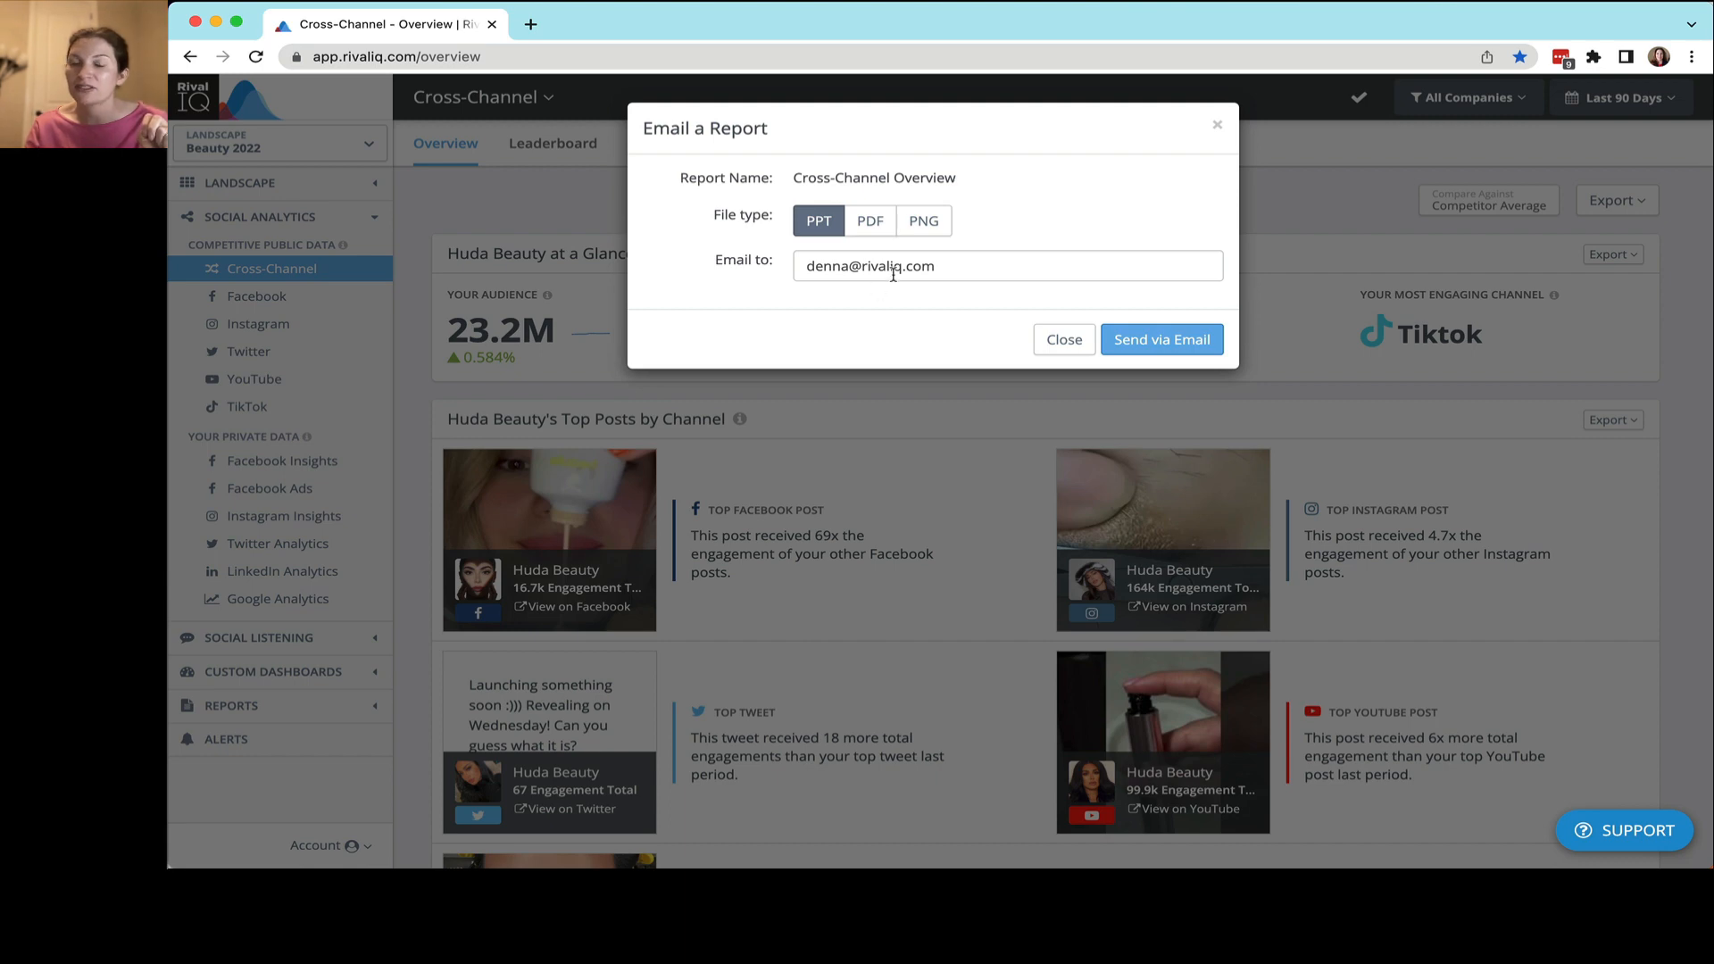
{"action": "left_click", "coordinate": [1066, 337]}
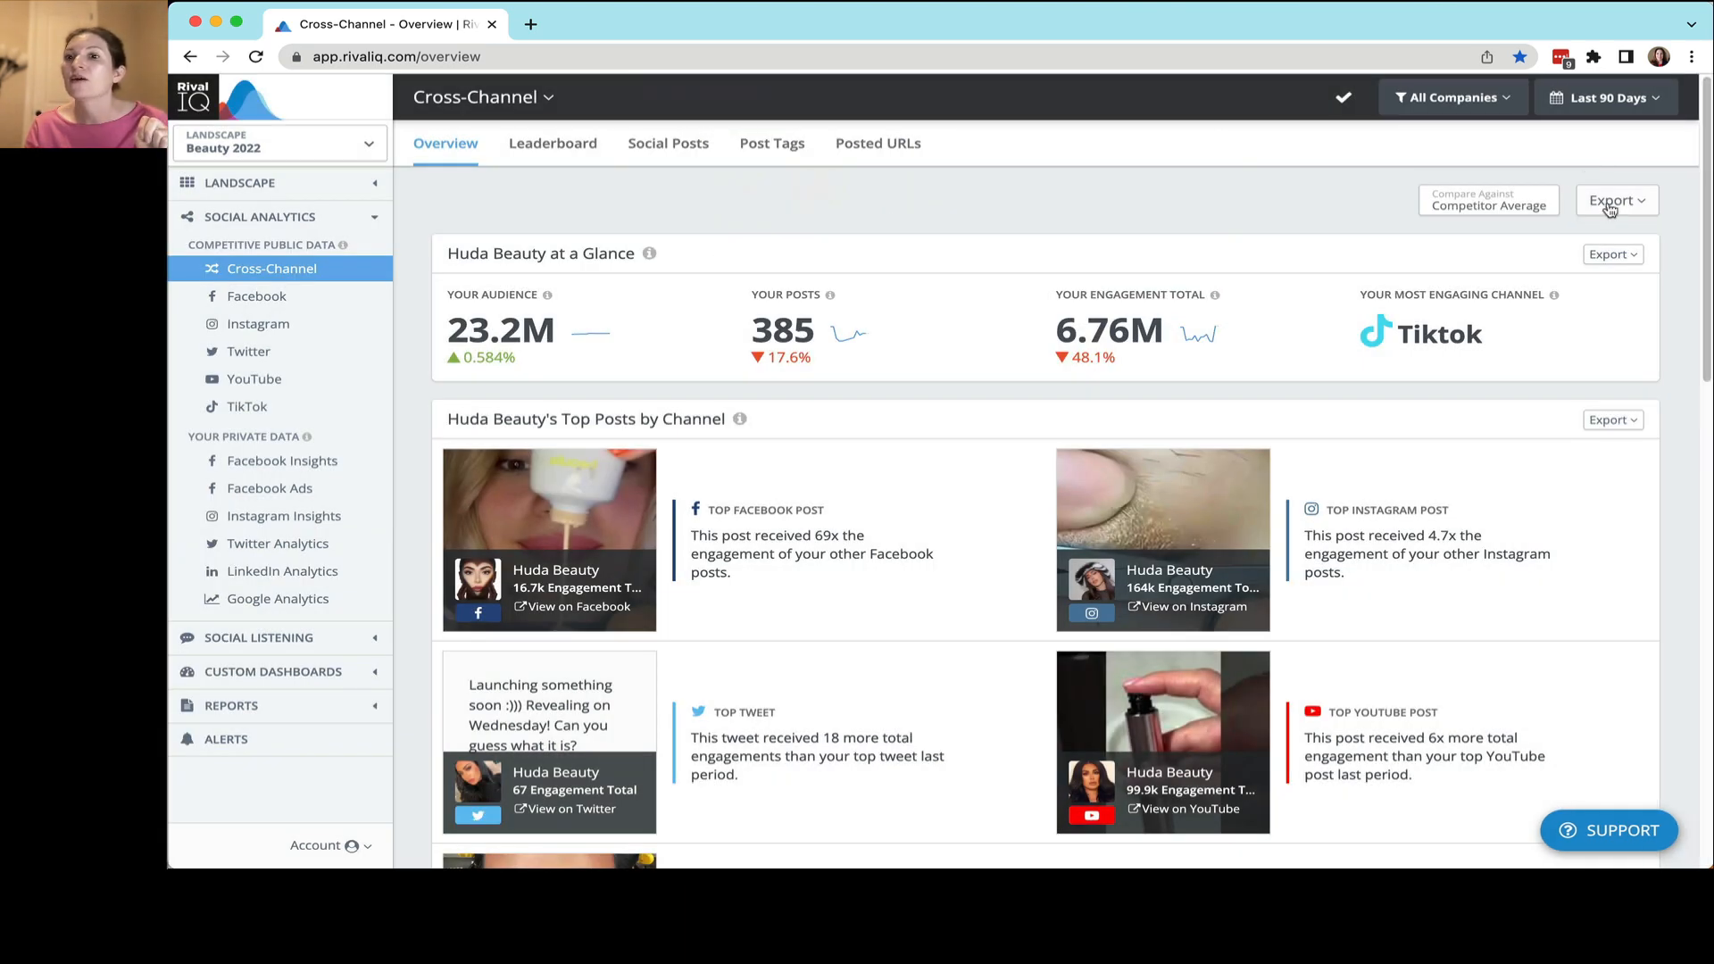
- Try out a weekly schedule for the Cross-Channel Overview report as a PDF with weeks starting Monday, and close it without scheduling
{"action": "left_click", "coordinate": [1616, 201]}
{"action": "left_click", "coordinate": [1563, 333]}
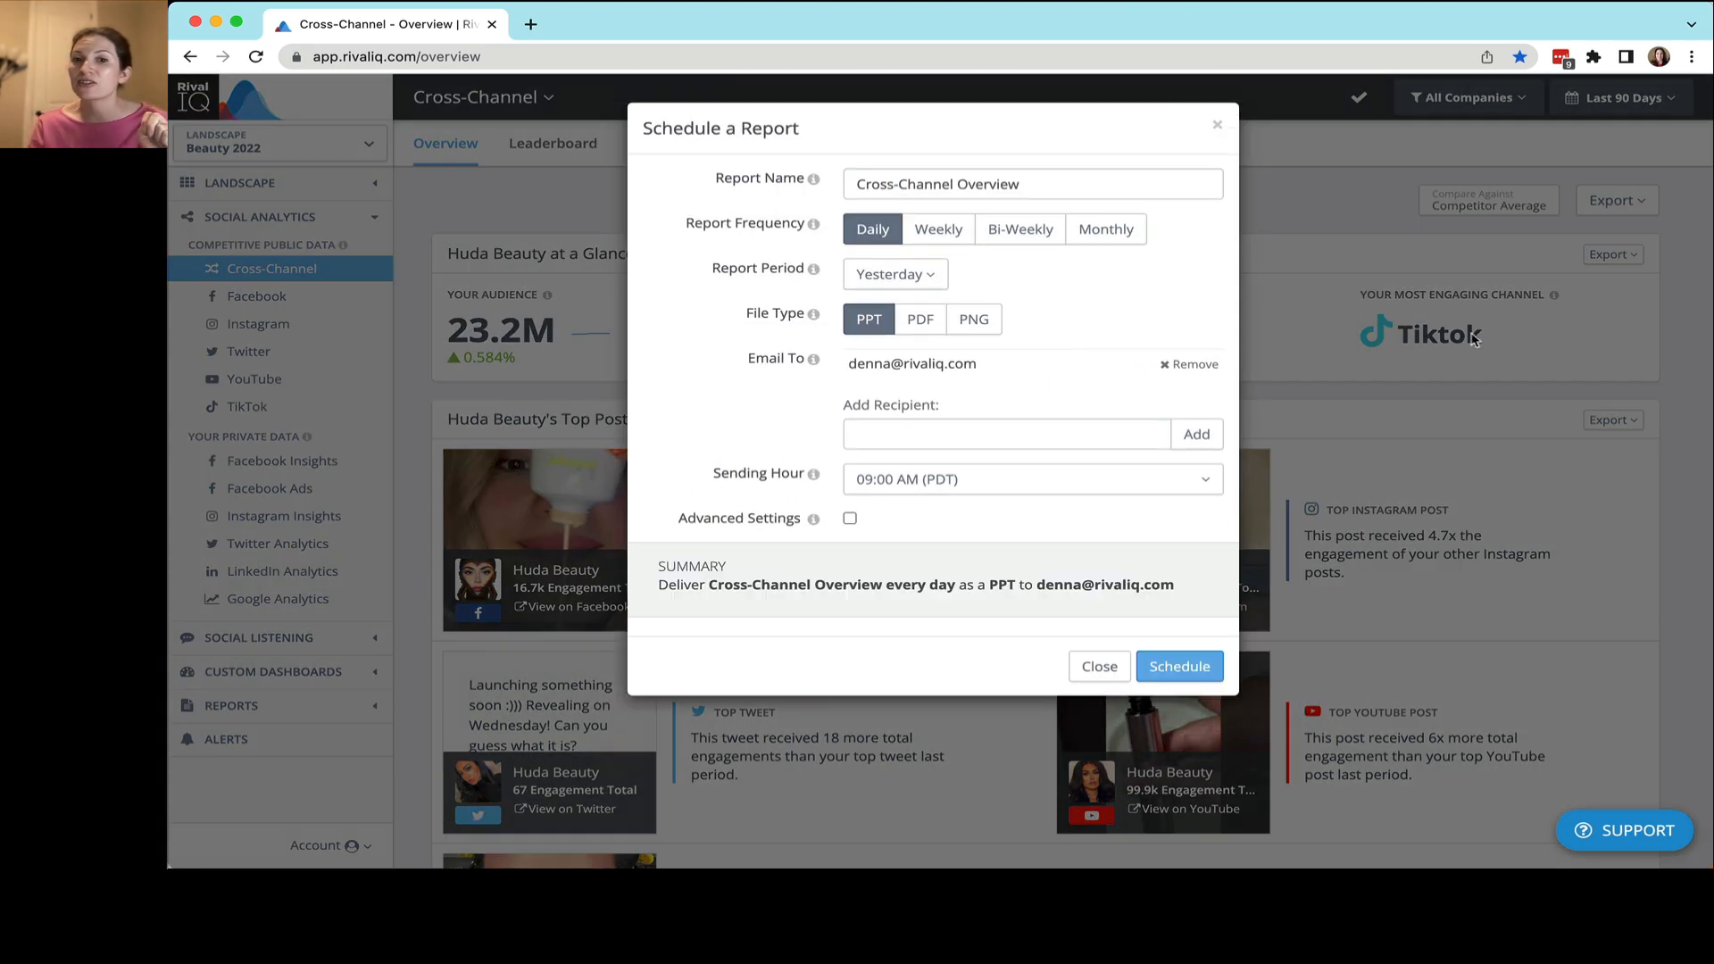
{"action": "left_click", "coordinate": [938, 231]}
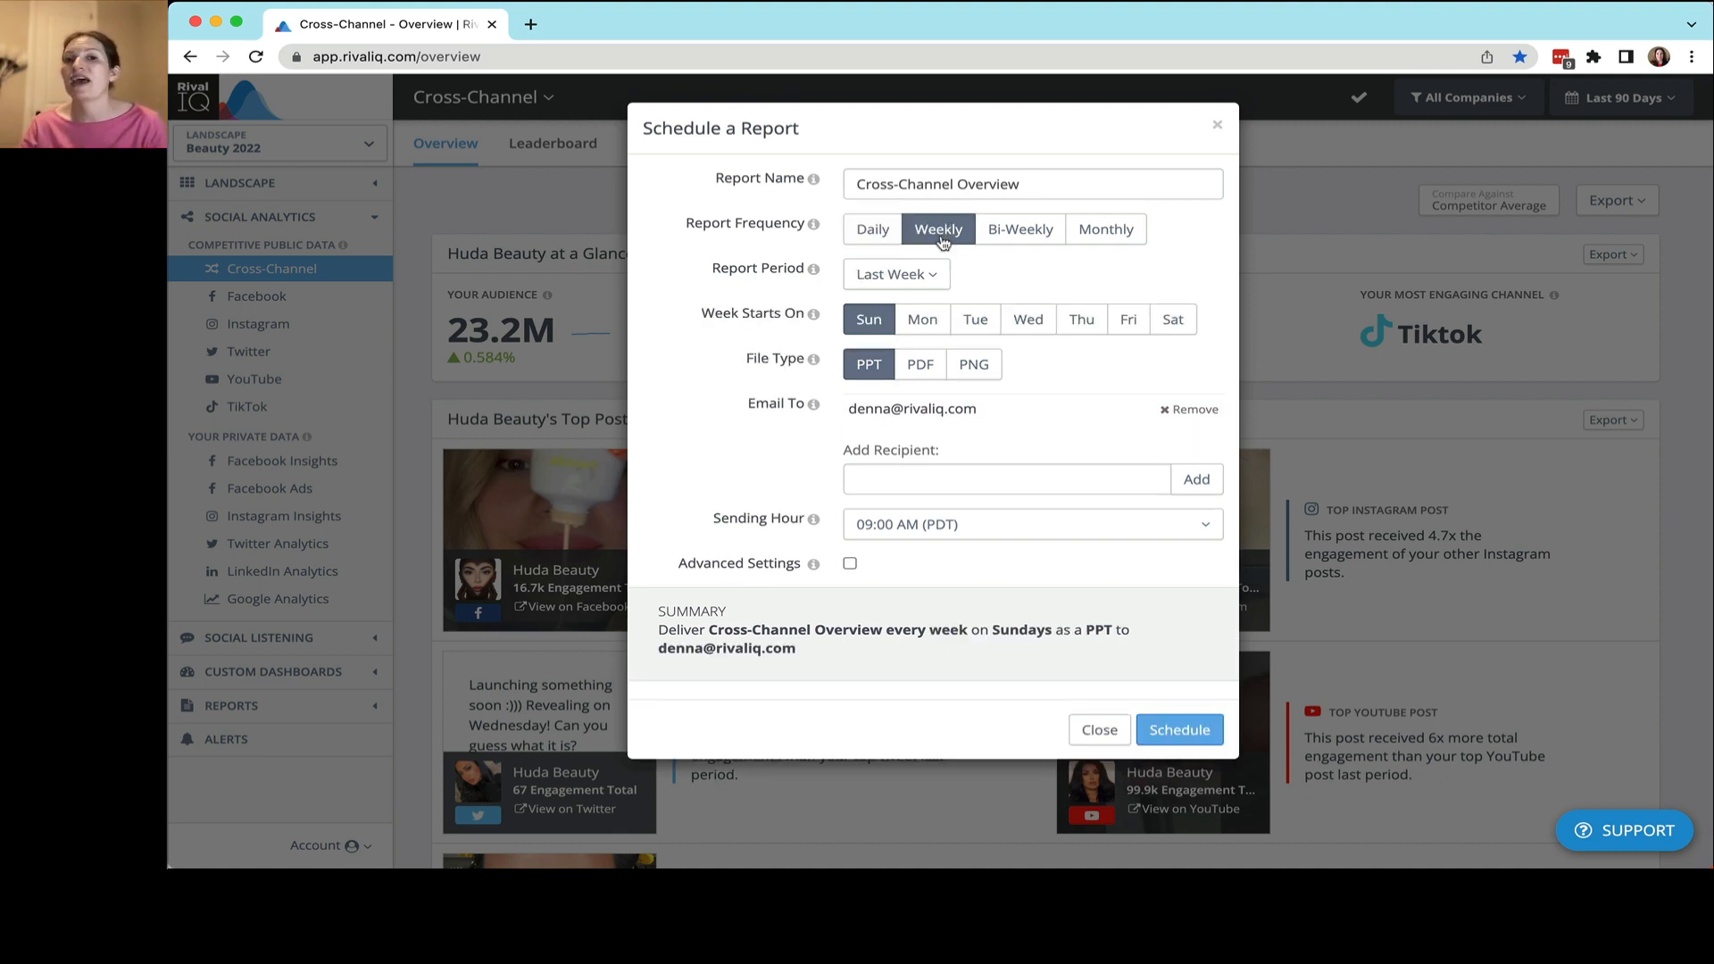
{"action": "left_click", "coordinate": [925, 367]}
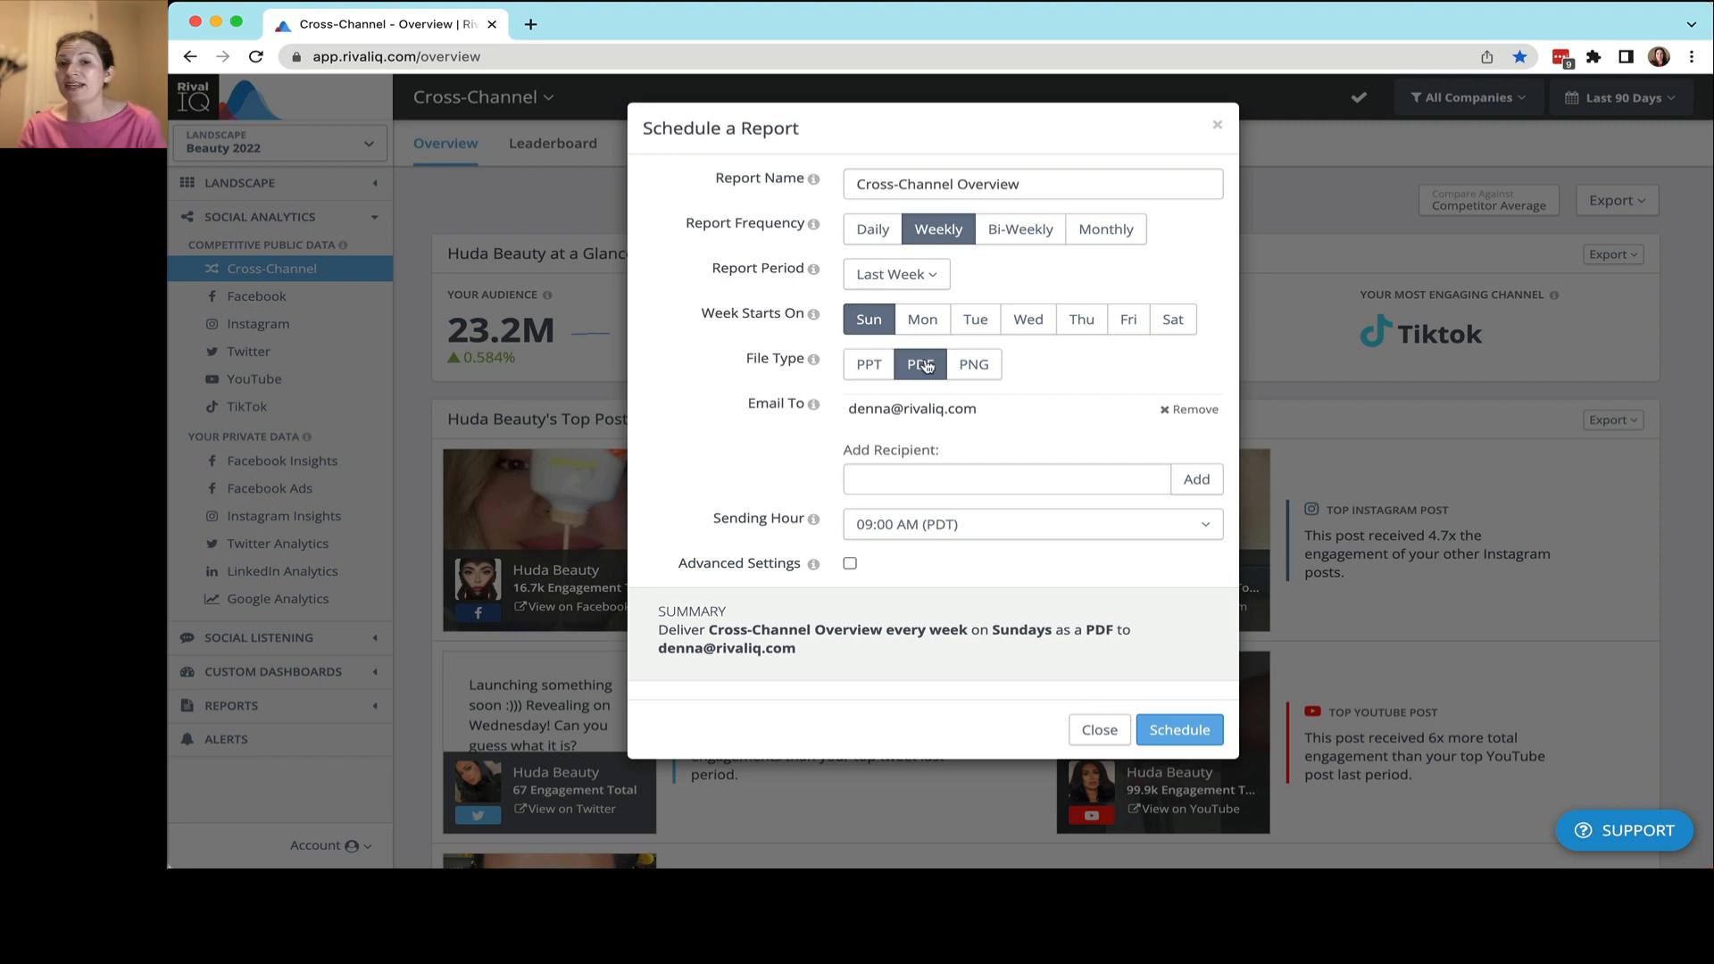
{"action": "left_click", "coordinate": [925, 323]}
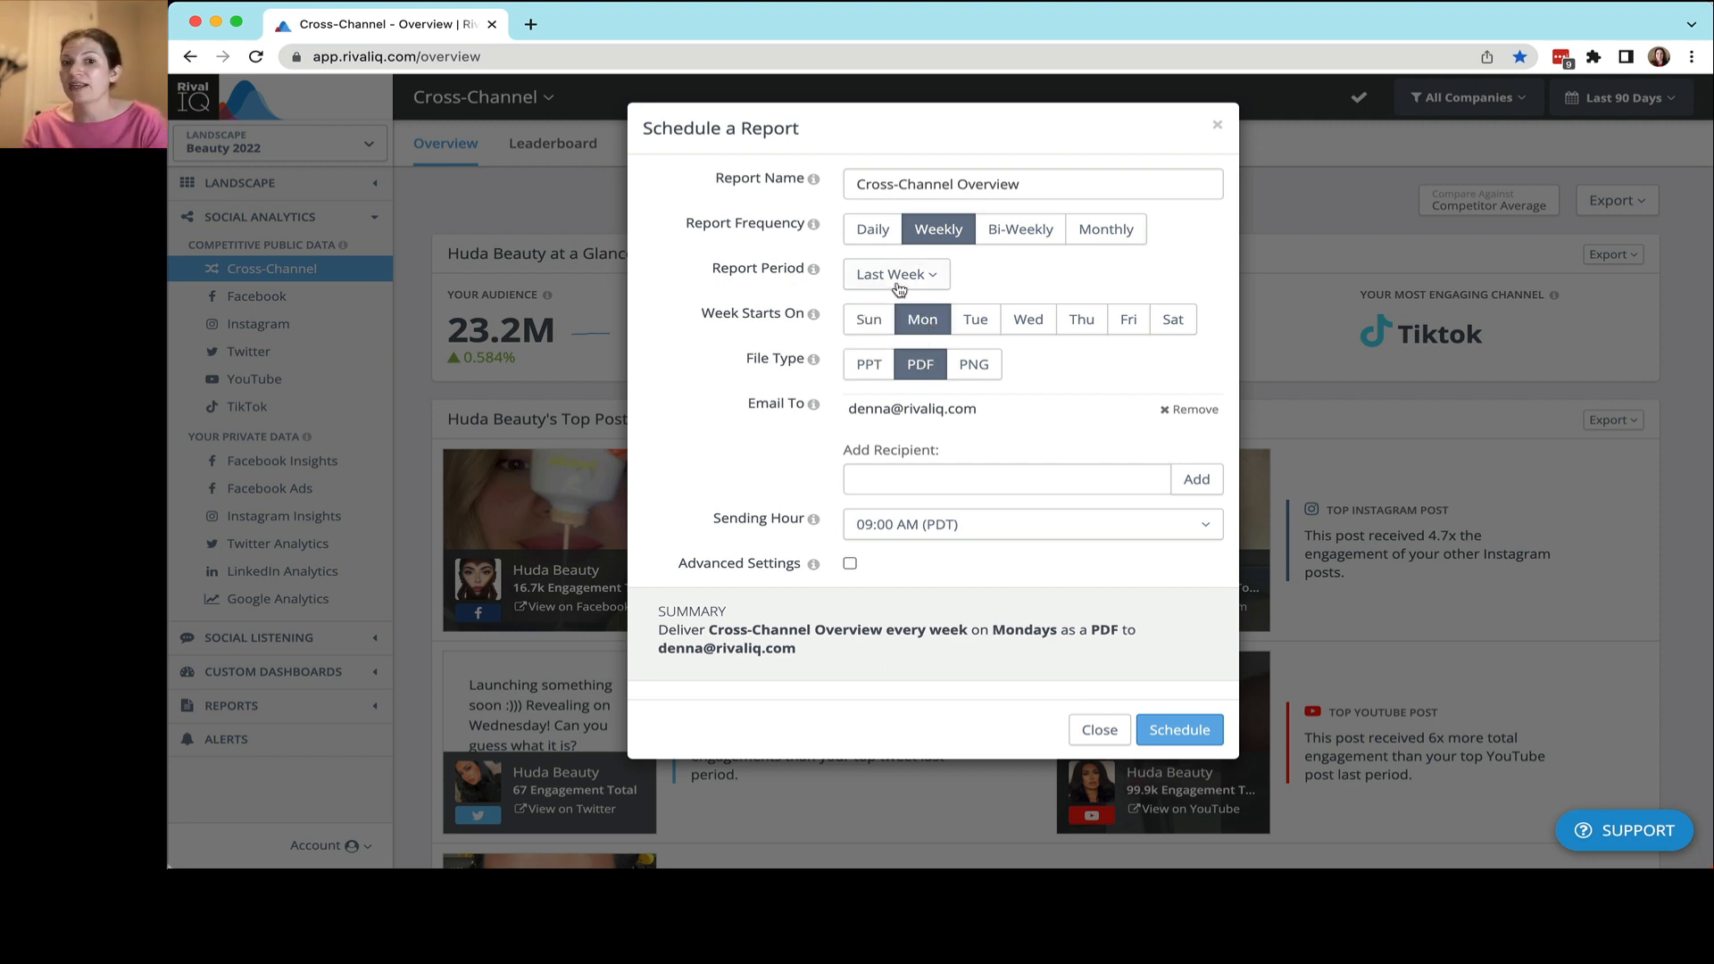
{"action": "left_click", "coordinate": [919, 489]}
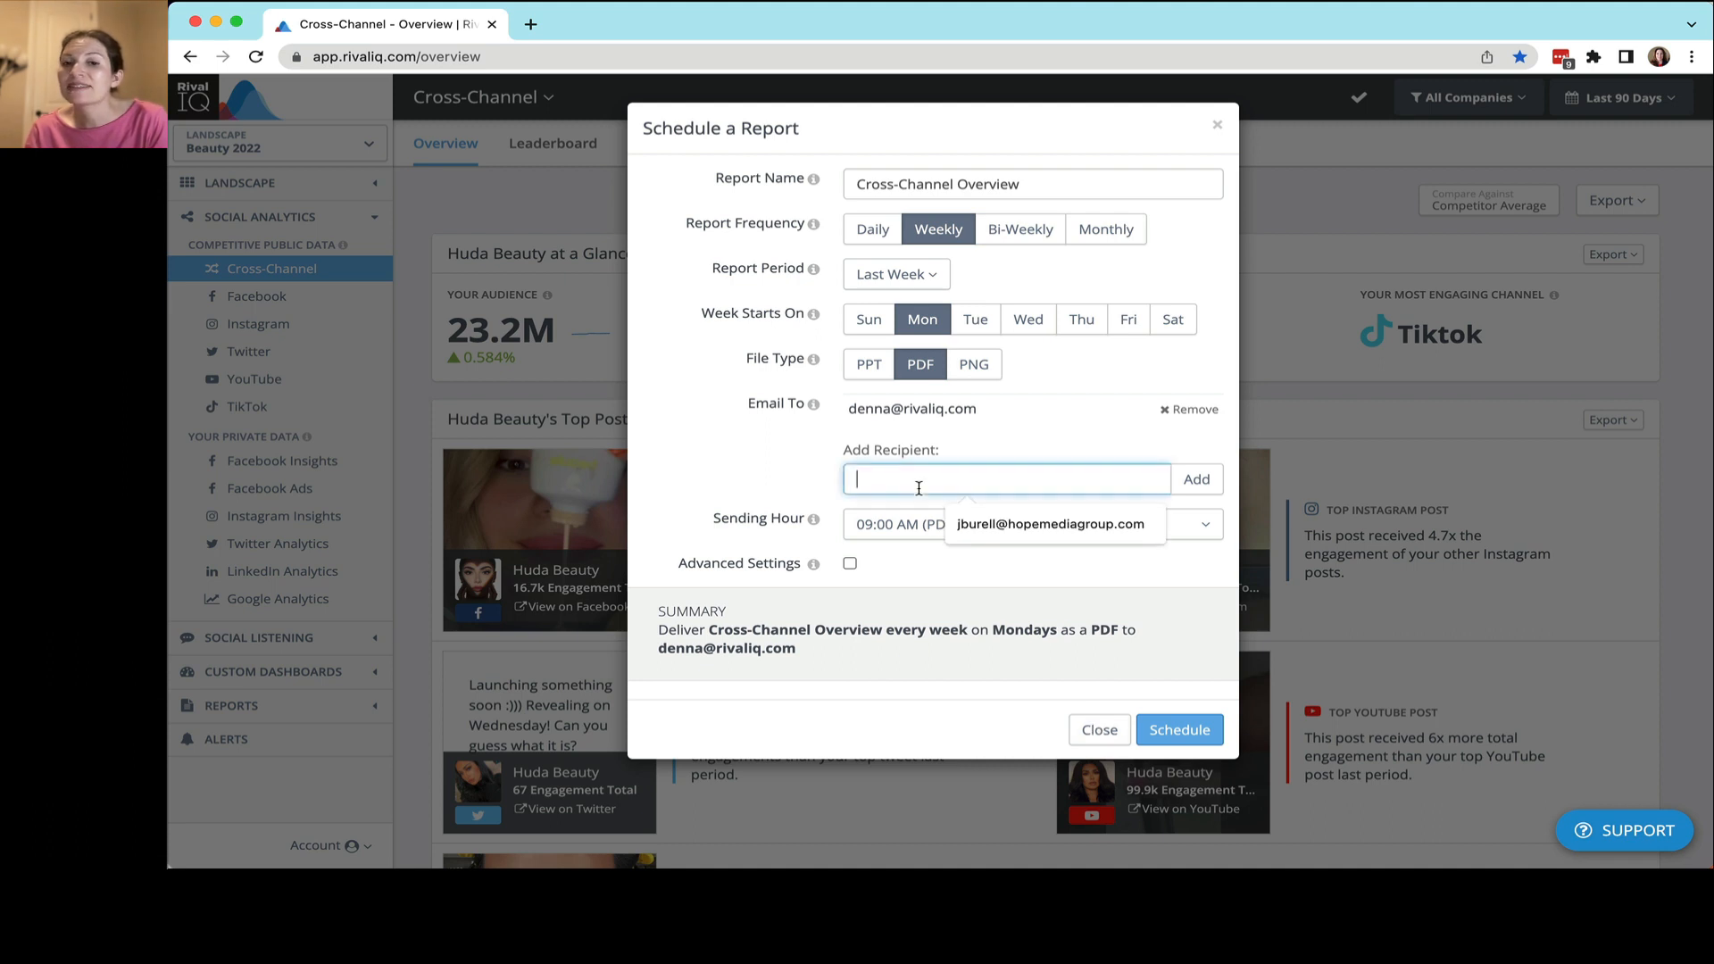
{"action": "left_click", "coordinate": [778, 496]}
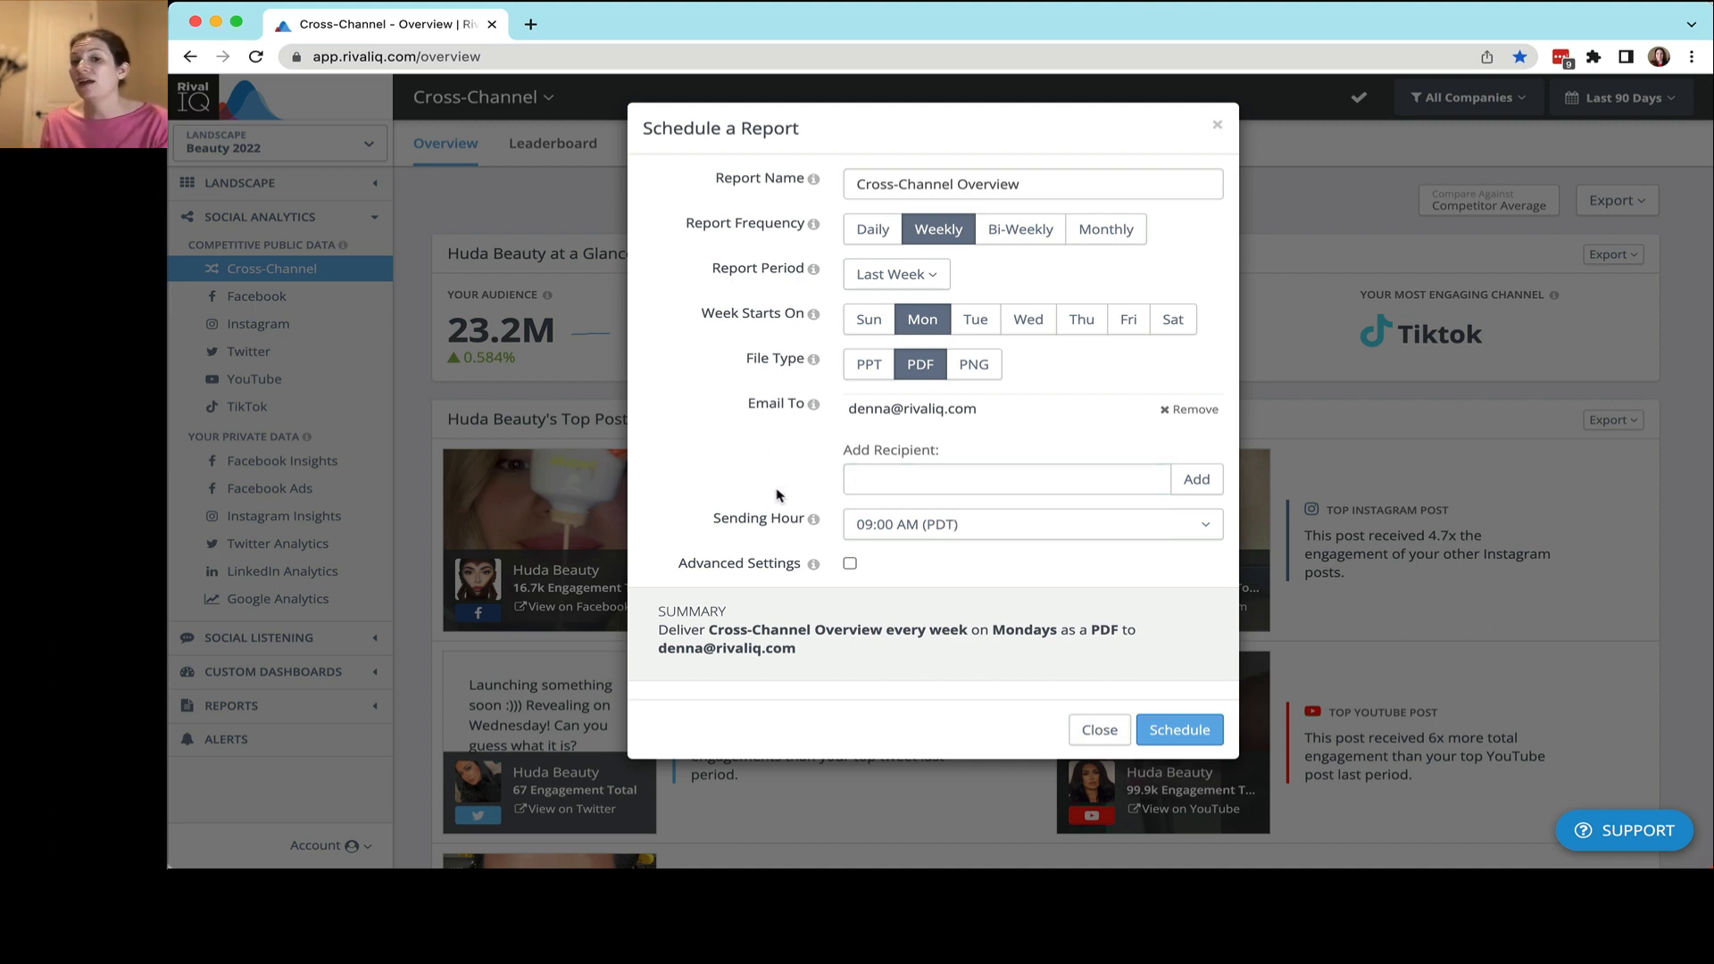
{"action": "left_click", "coordinate": [1100, 729]}
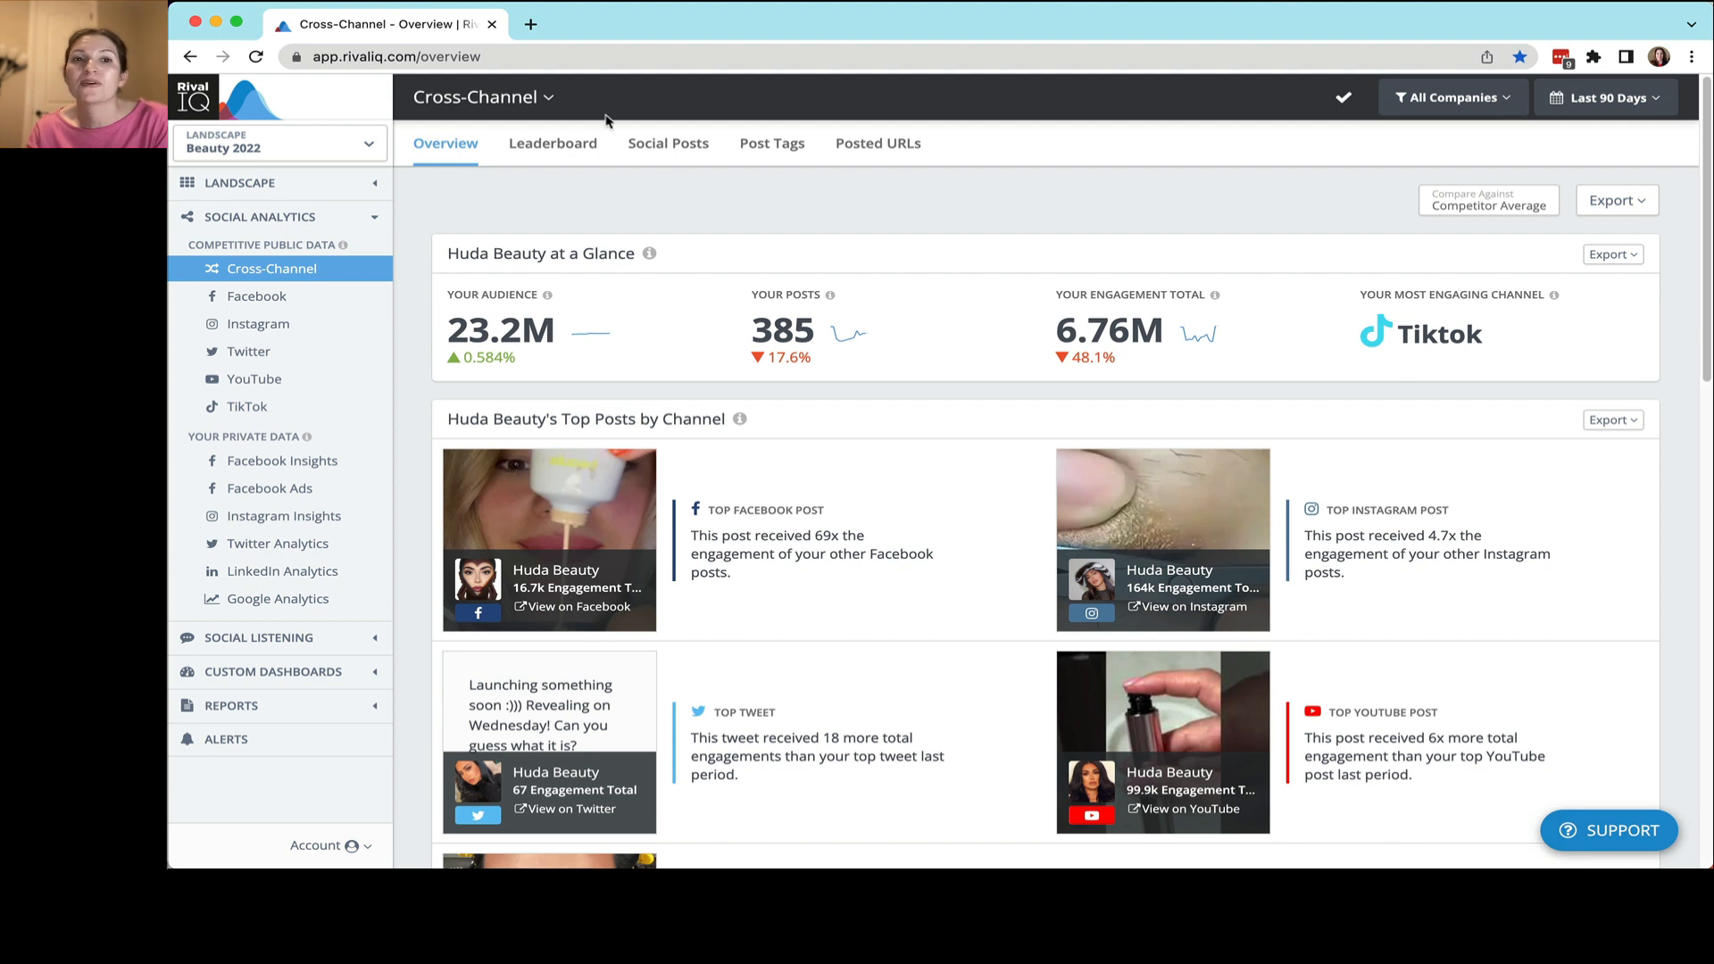
- Open the Cross-Channel Leaderboard and view the export options for the Cross-Channel Audience chart and for the whole page
{"action": "left_click", "coordinate": [591, 142]}
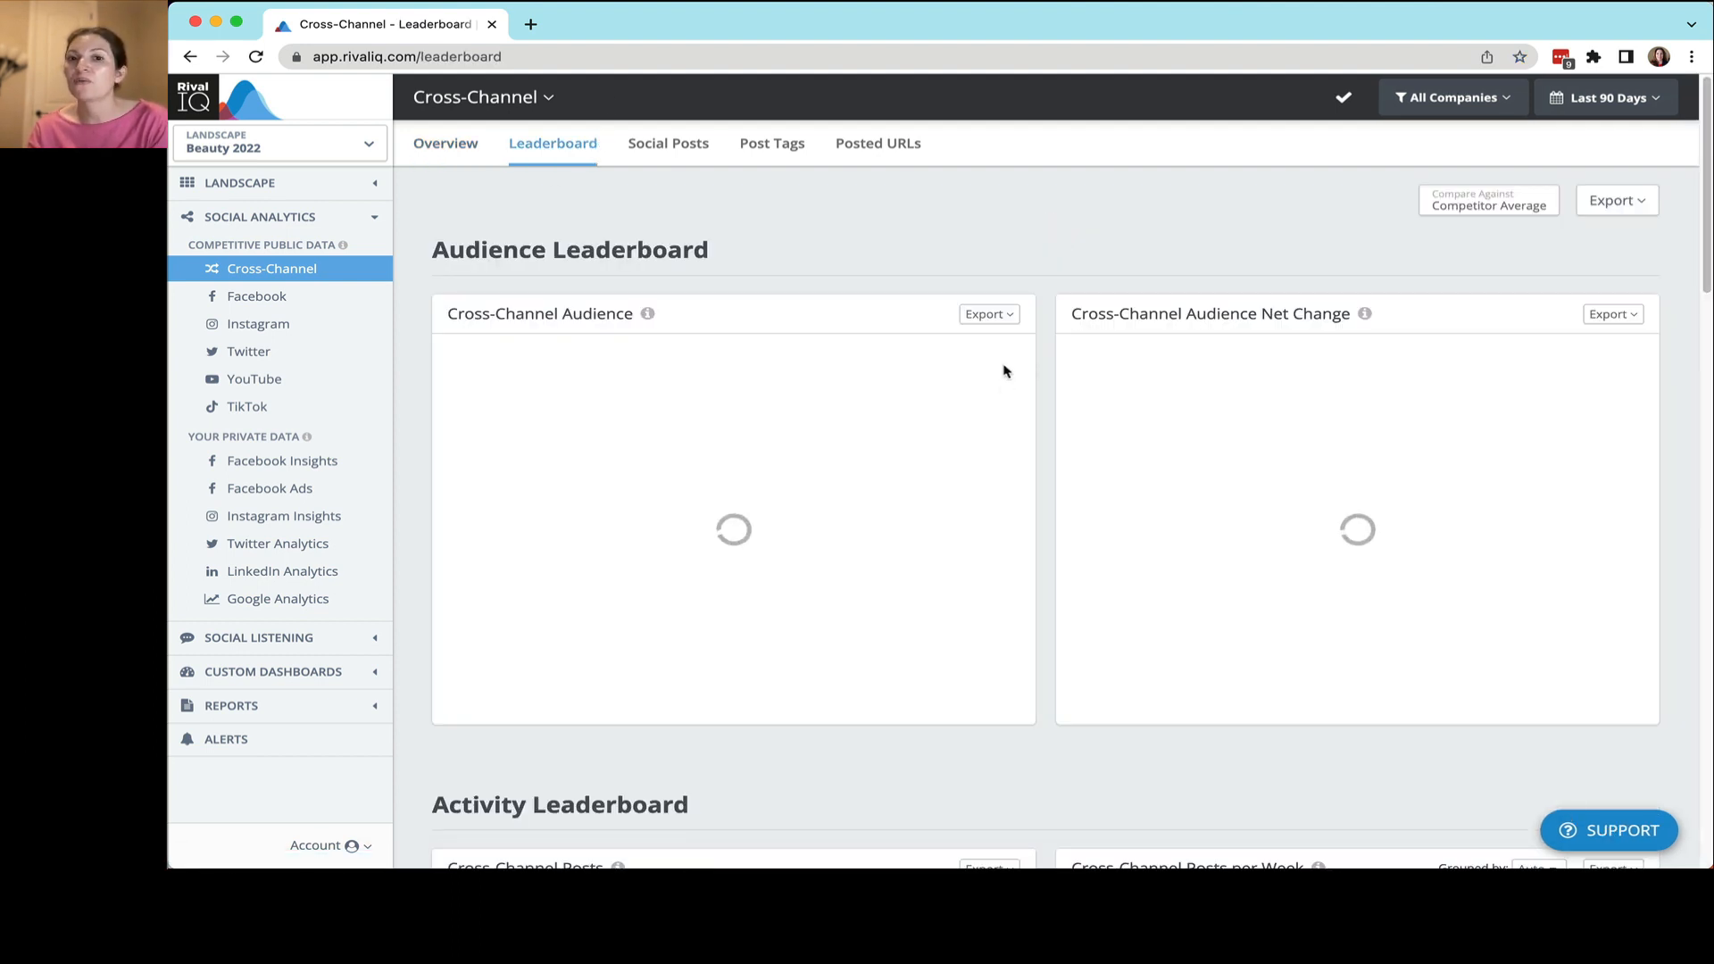
{"action": "left_click", "coordinate": [1006, 318]}
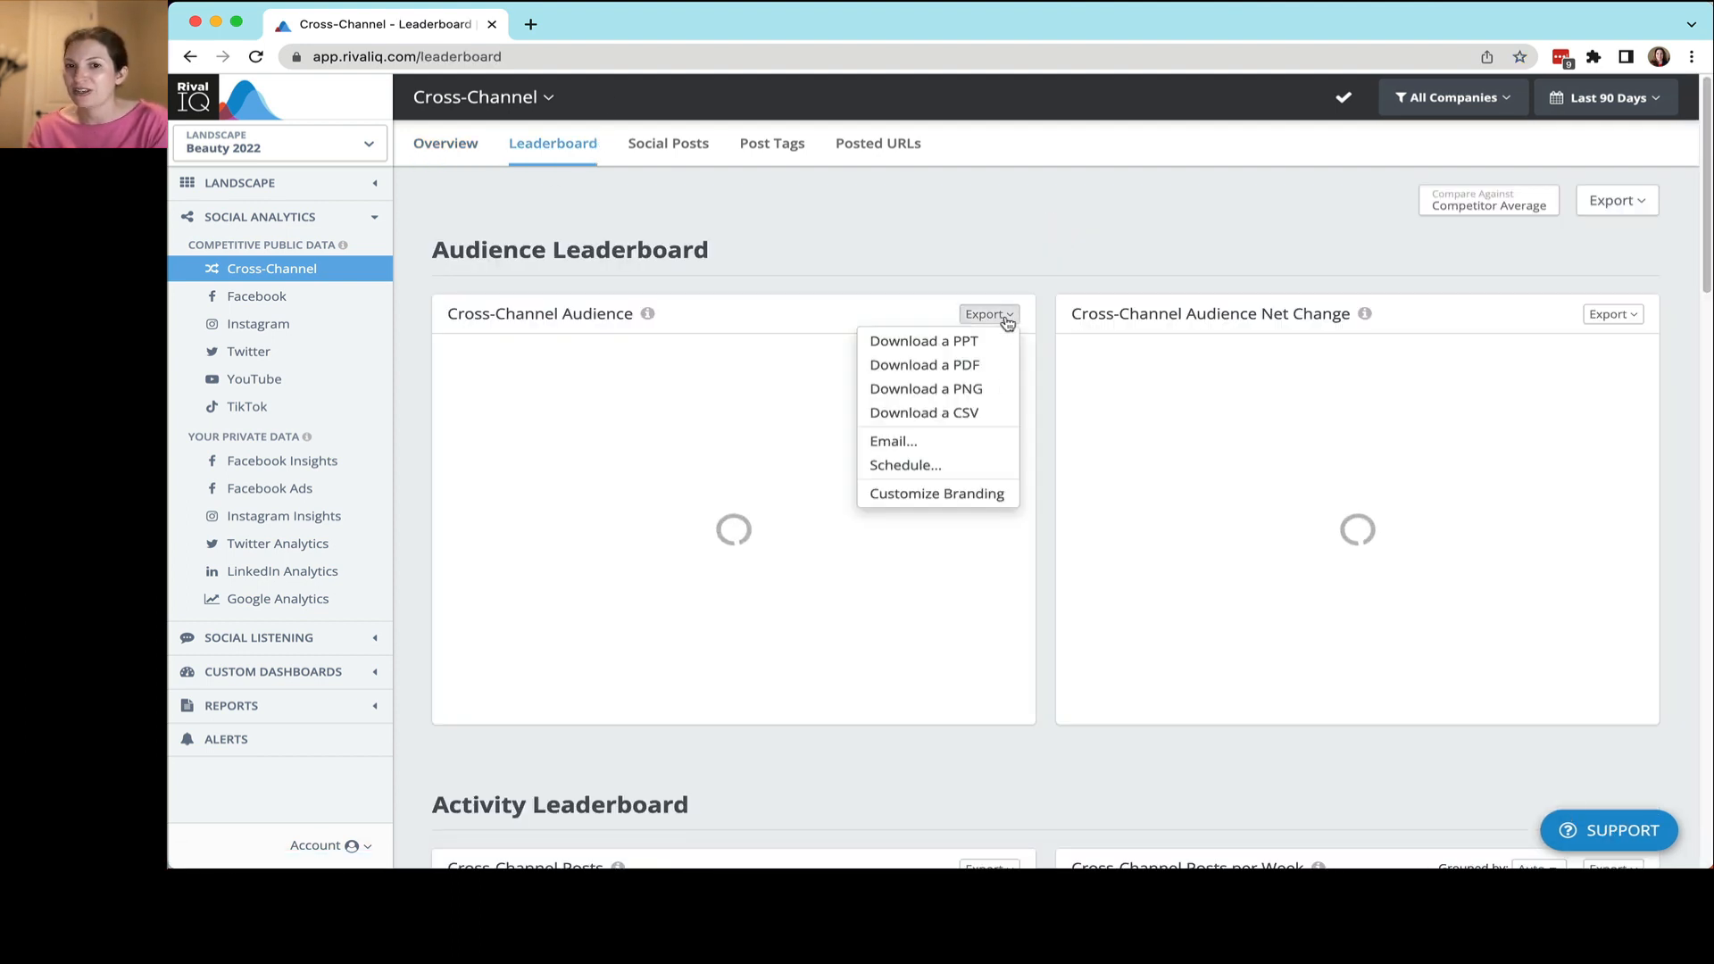
{"action": "left_click", "coordinate": [1046, 490]}
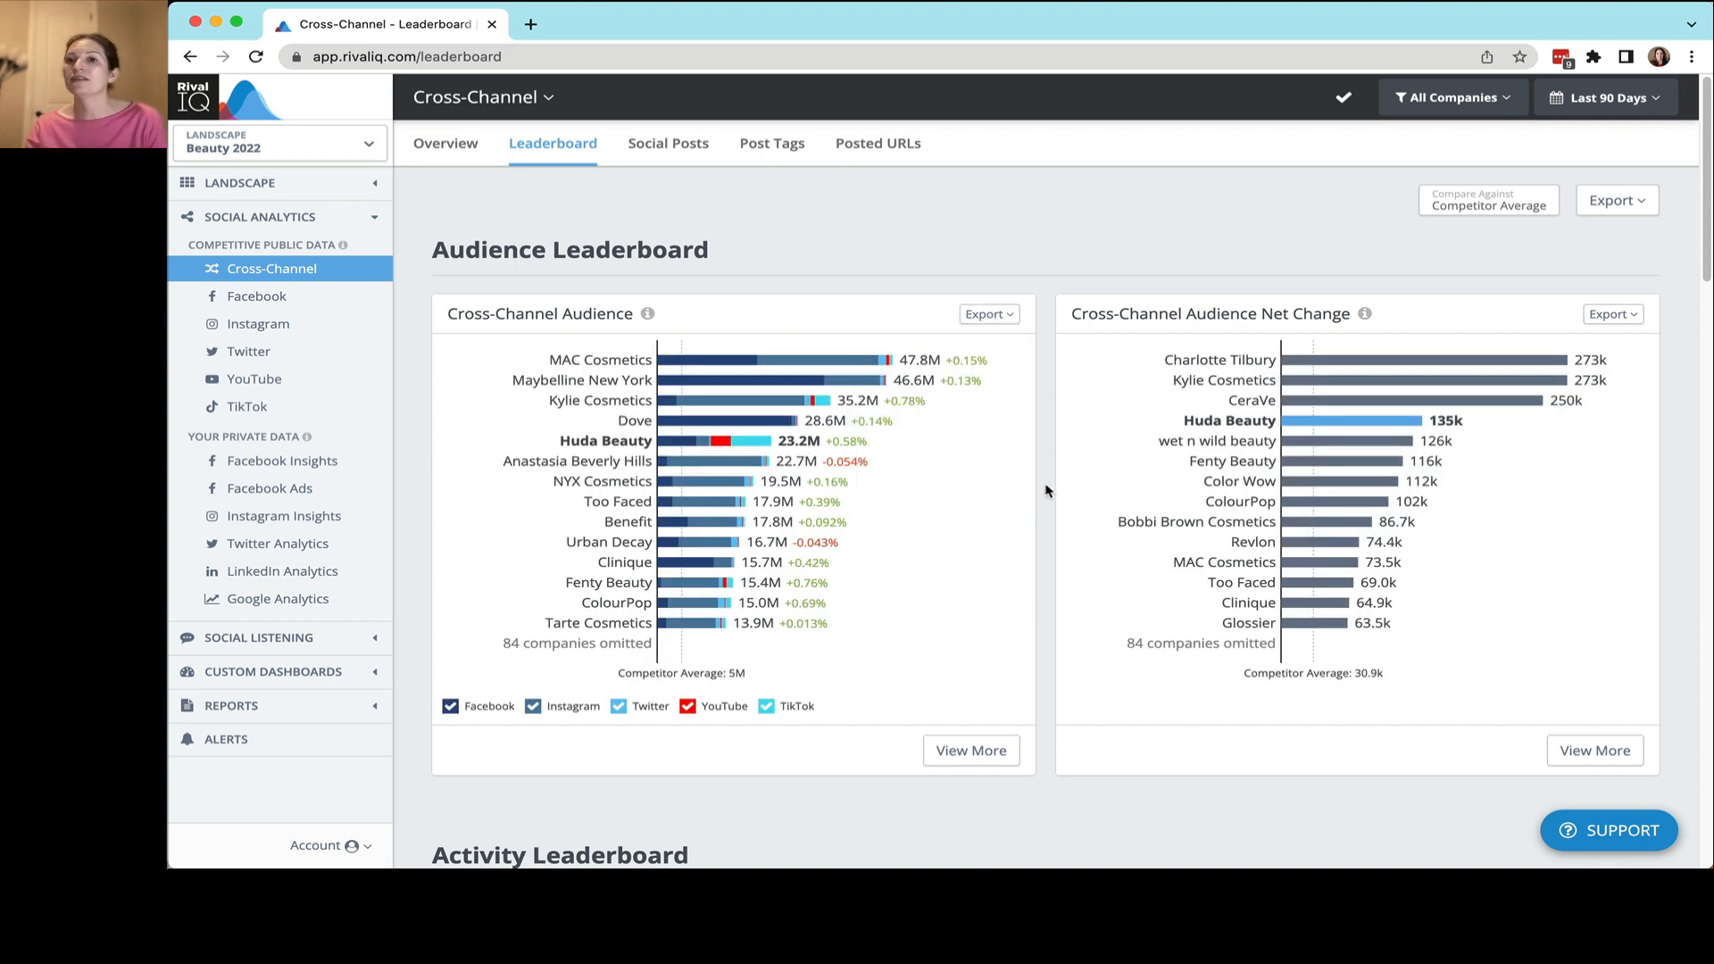
{"action": "left_click", "coordinate": [1616, 205]}
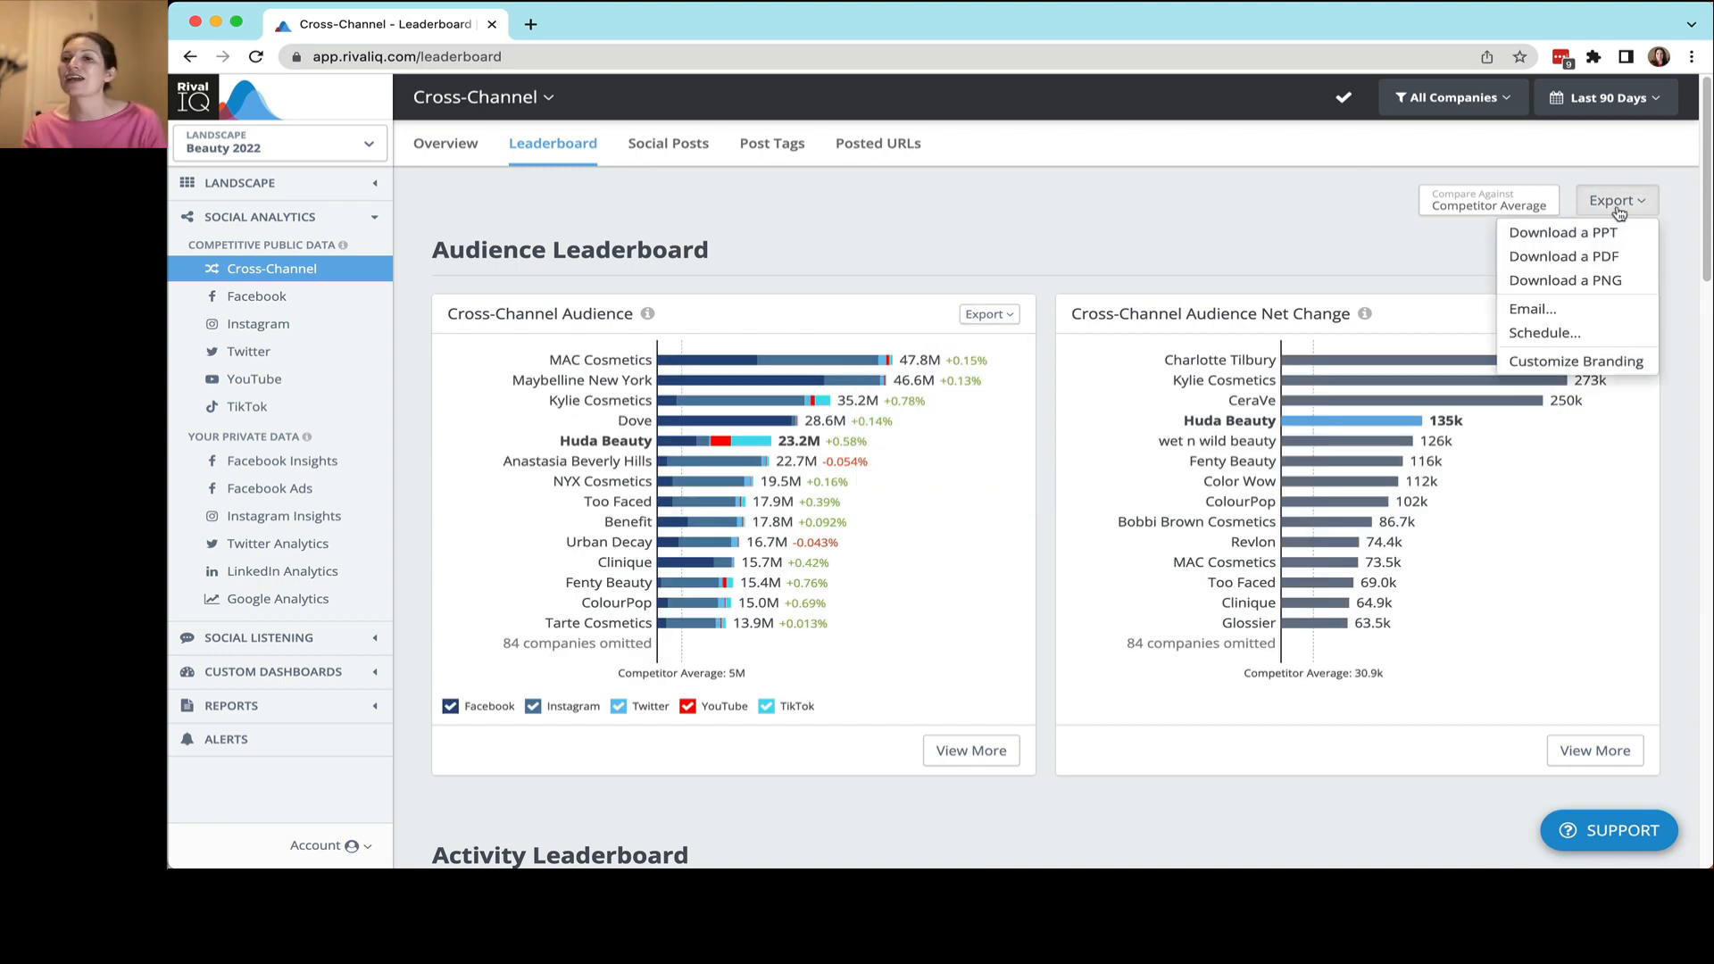
{"action": "left_click", "coordinate": [1103, 215]}
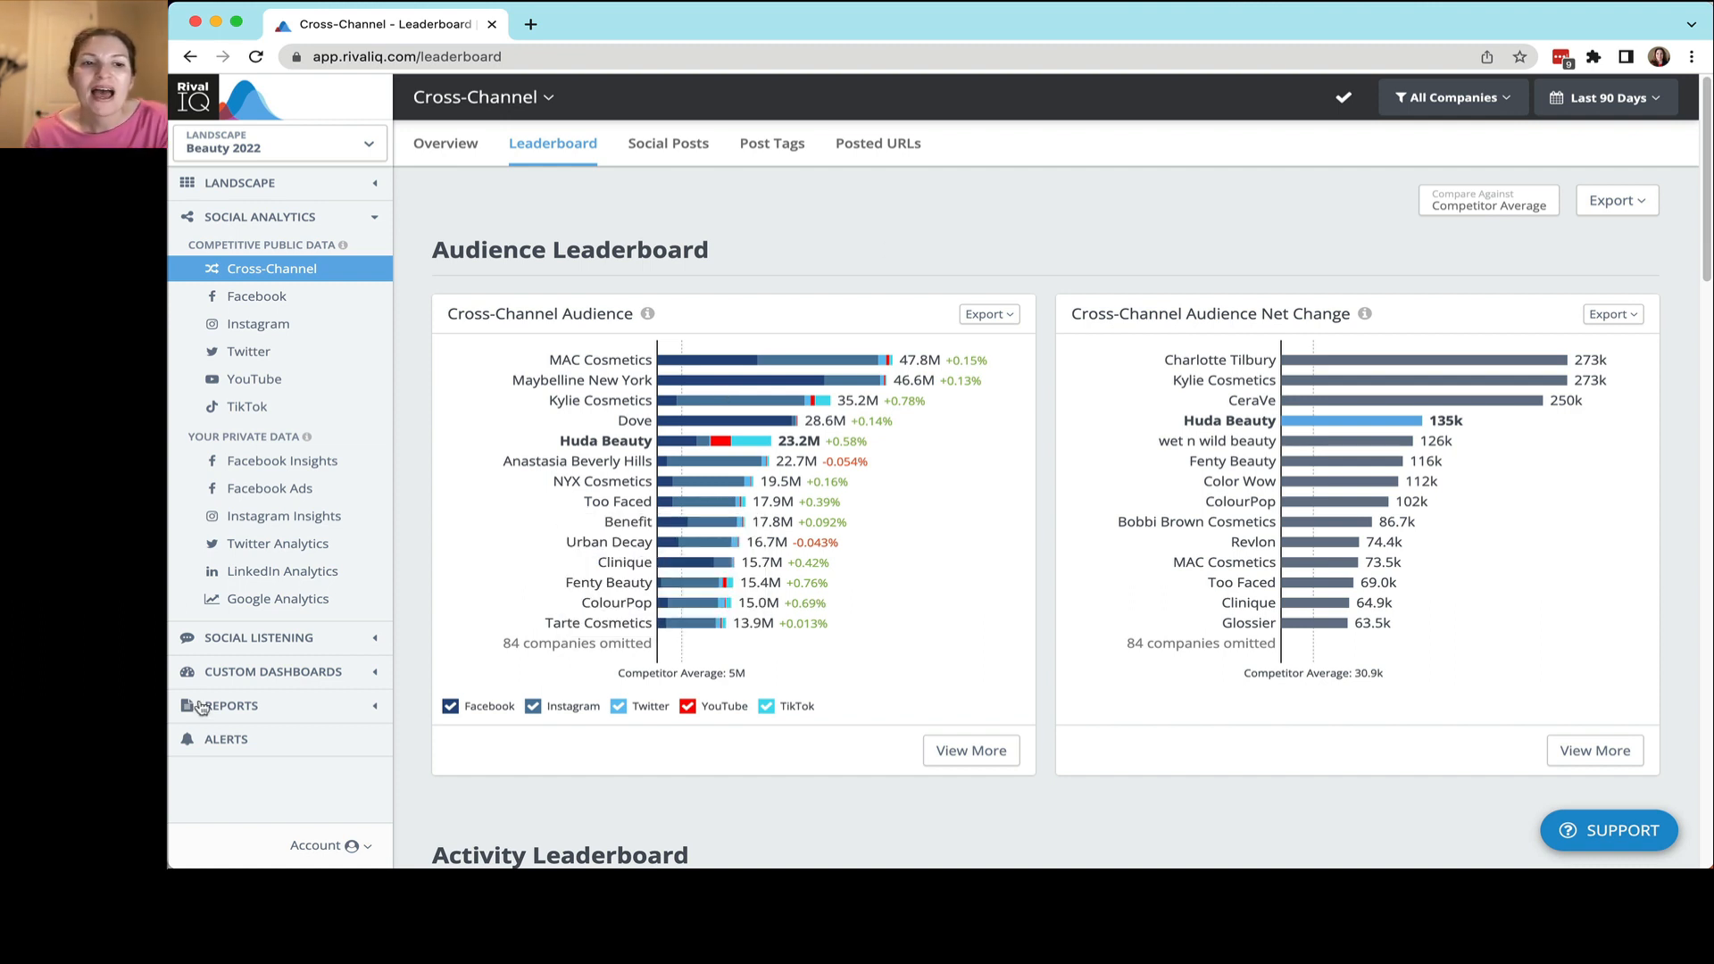
- Create a new custom dashboard from the Instagram Summary template and look through its charts
{"action": "left_click", "coordinate": [314, 670]}
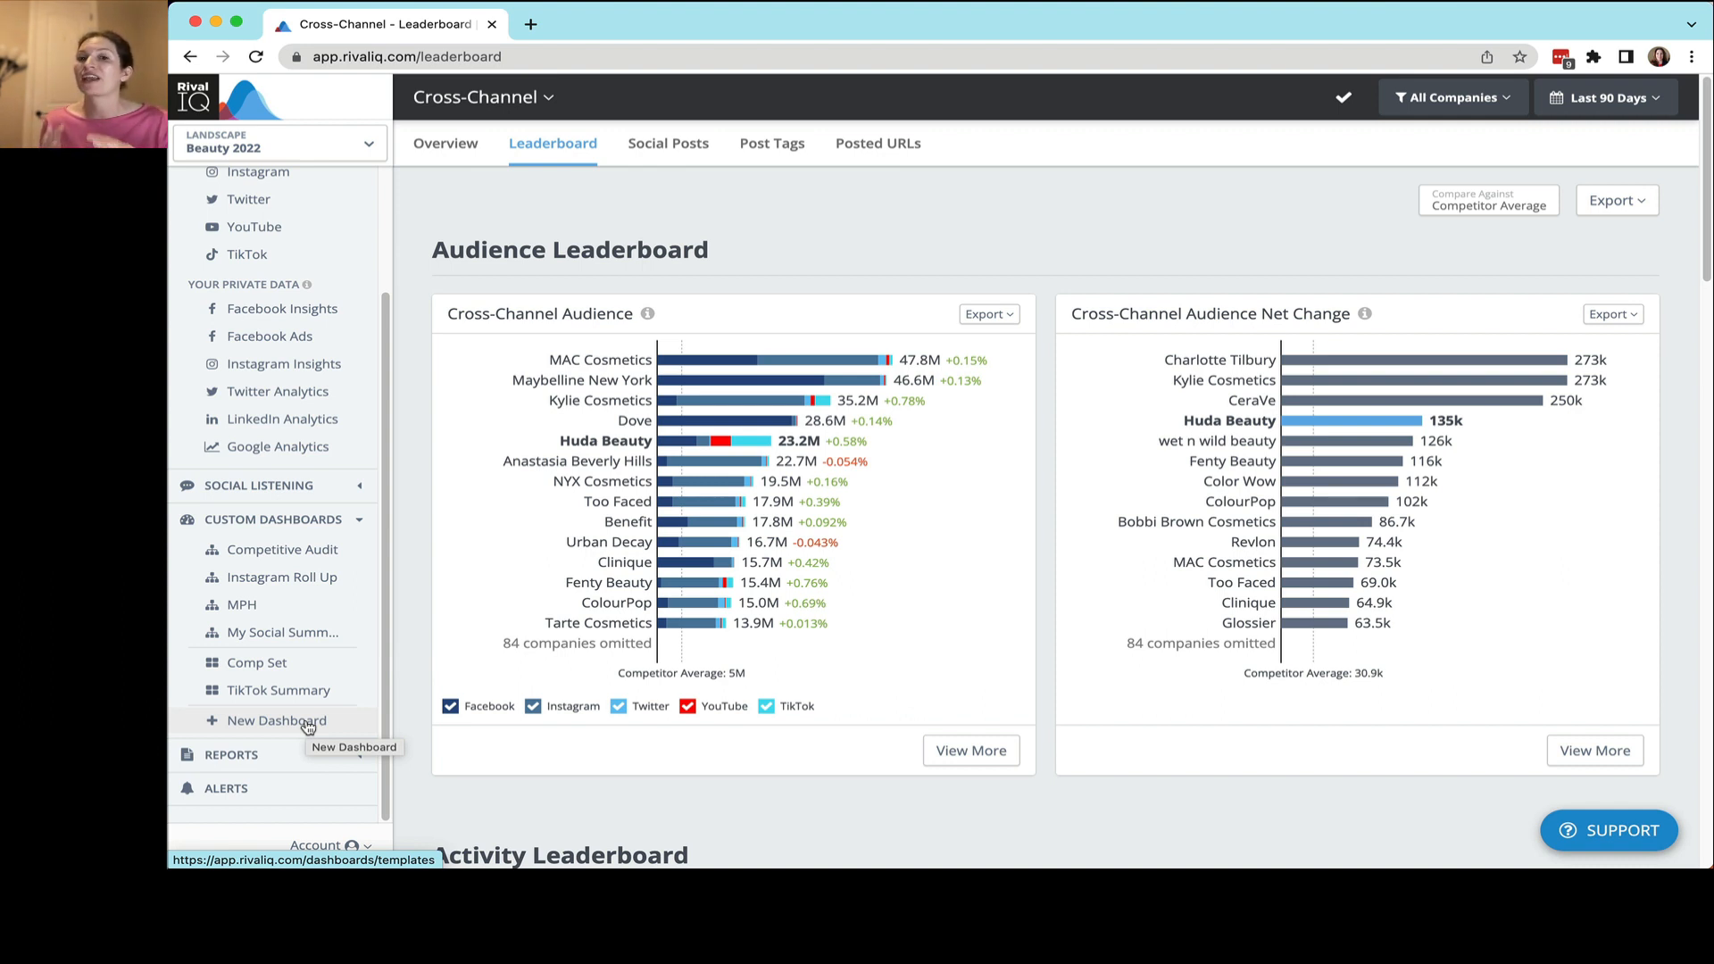
{"action": "scroll", "coordinate": [308, 728], "scroll_direction": "up", "scroll_amount": 2}
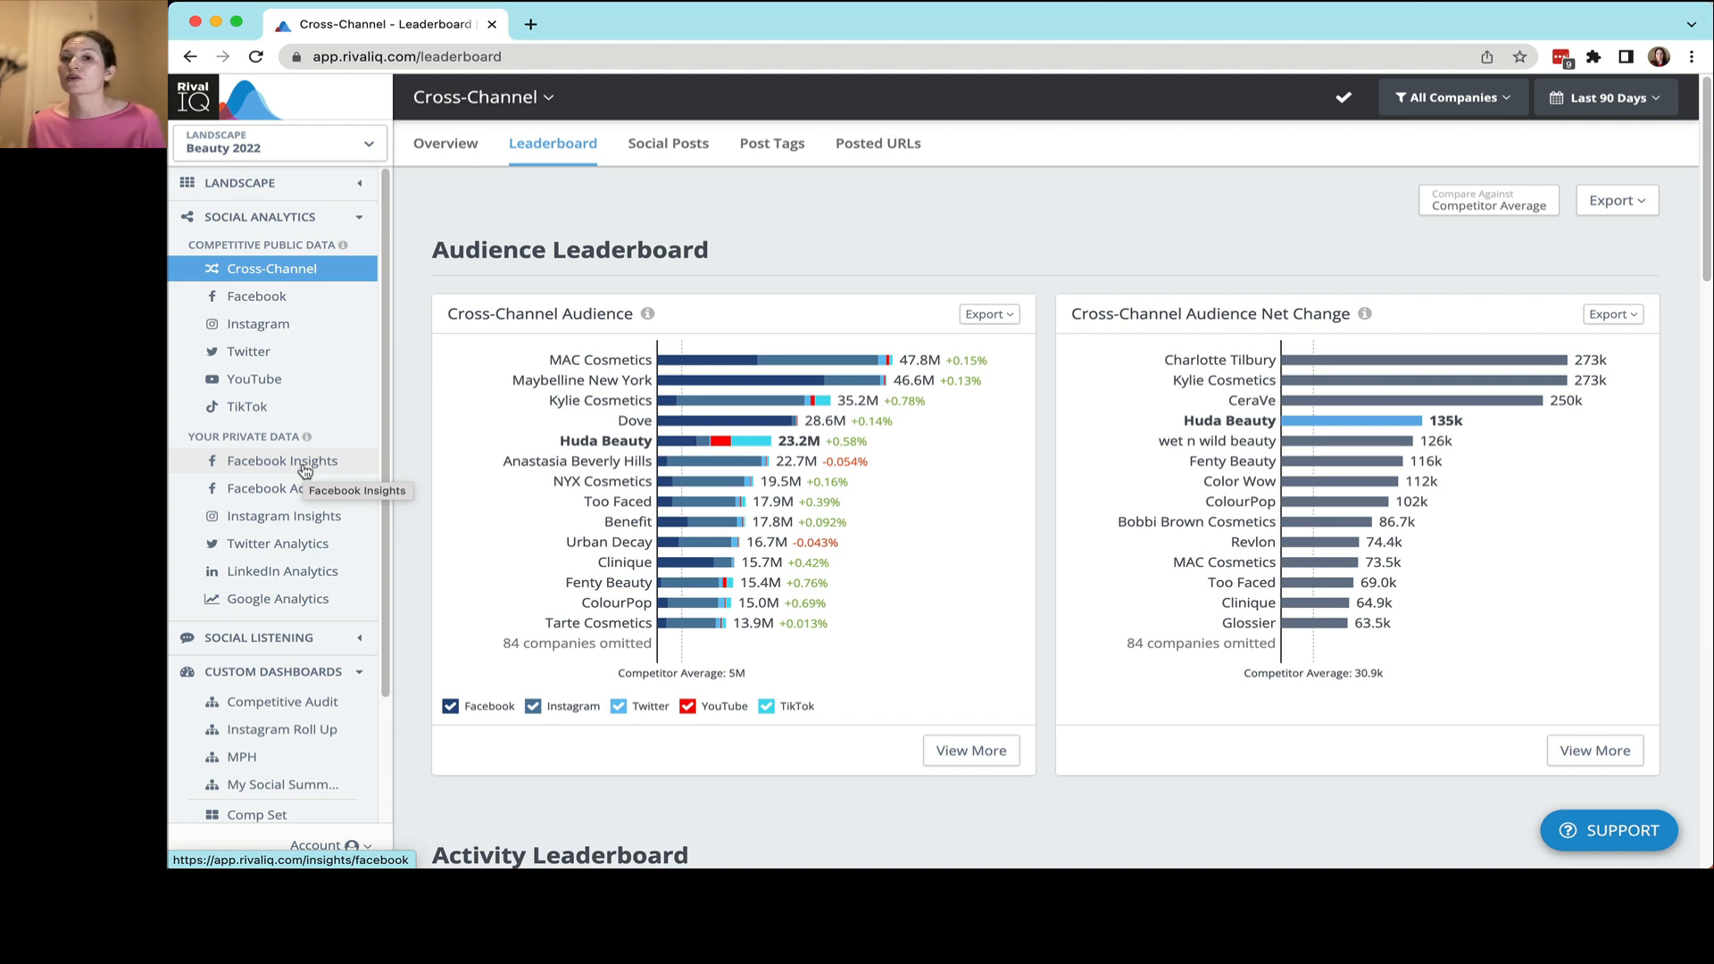
{"action": "scroll", "coordinate": [305, 473], "scroll_direction": "down", "scroll_amount": 2}
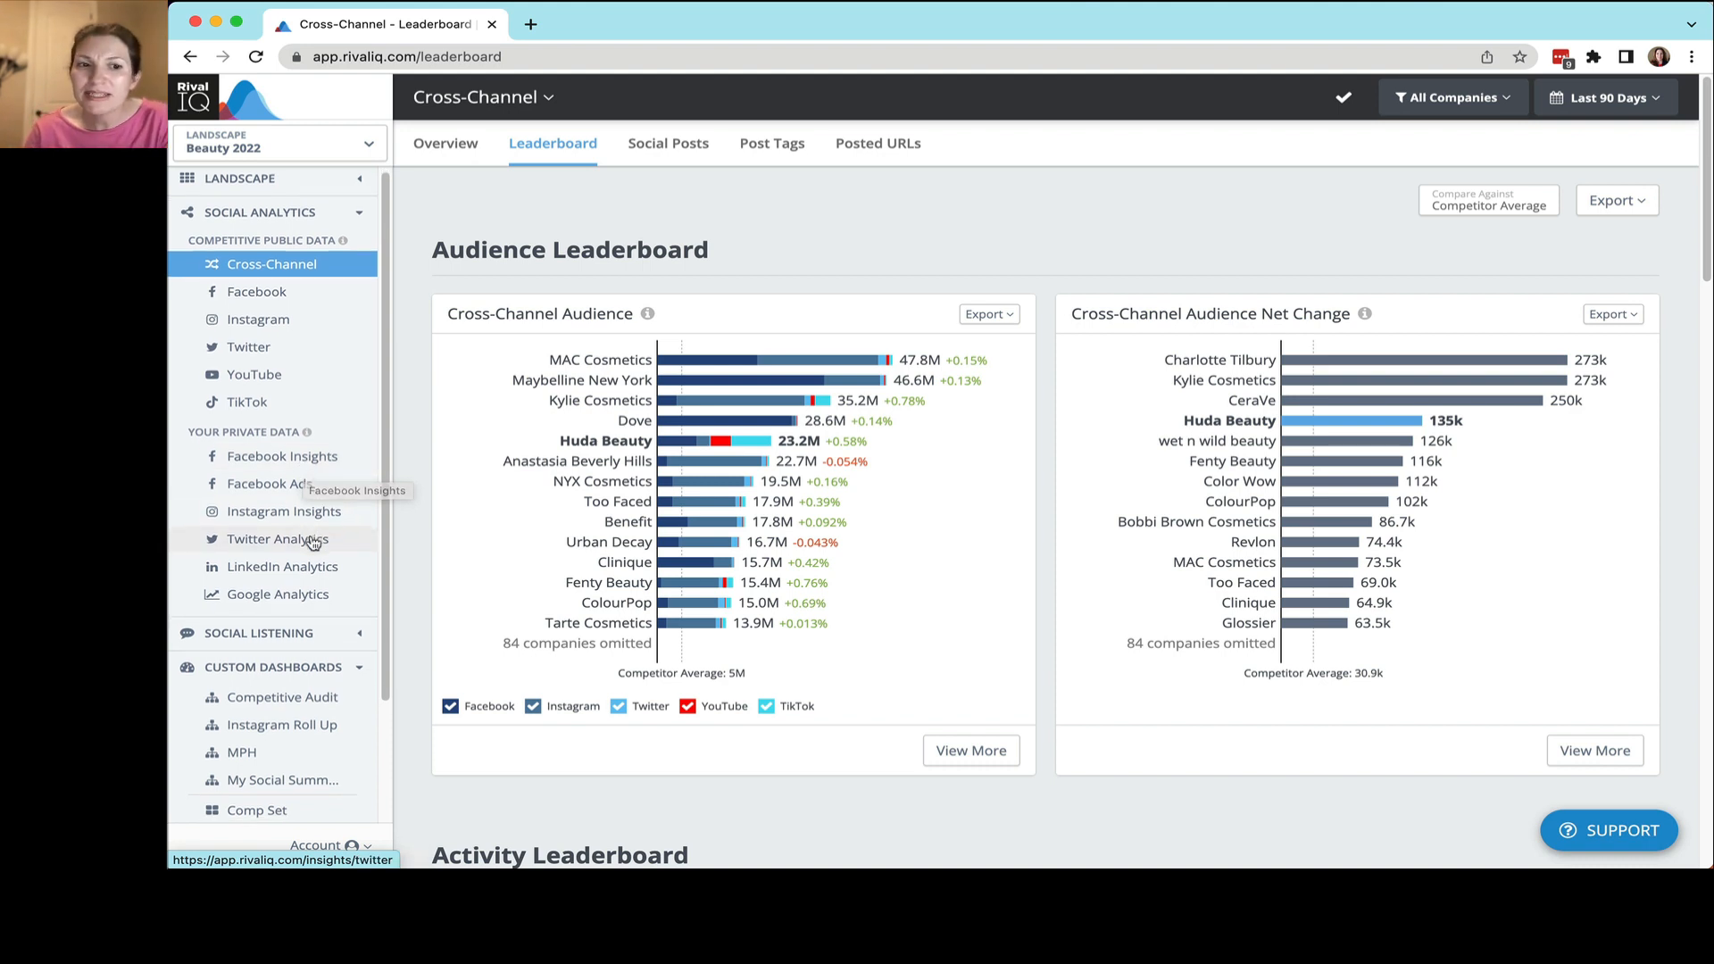
{"action": "left_click", "coordinate": [292, 721]}
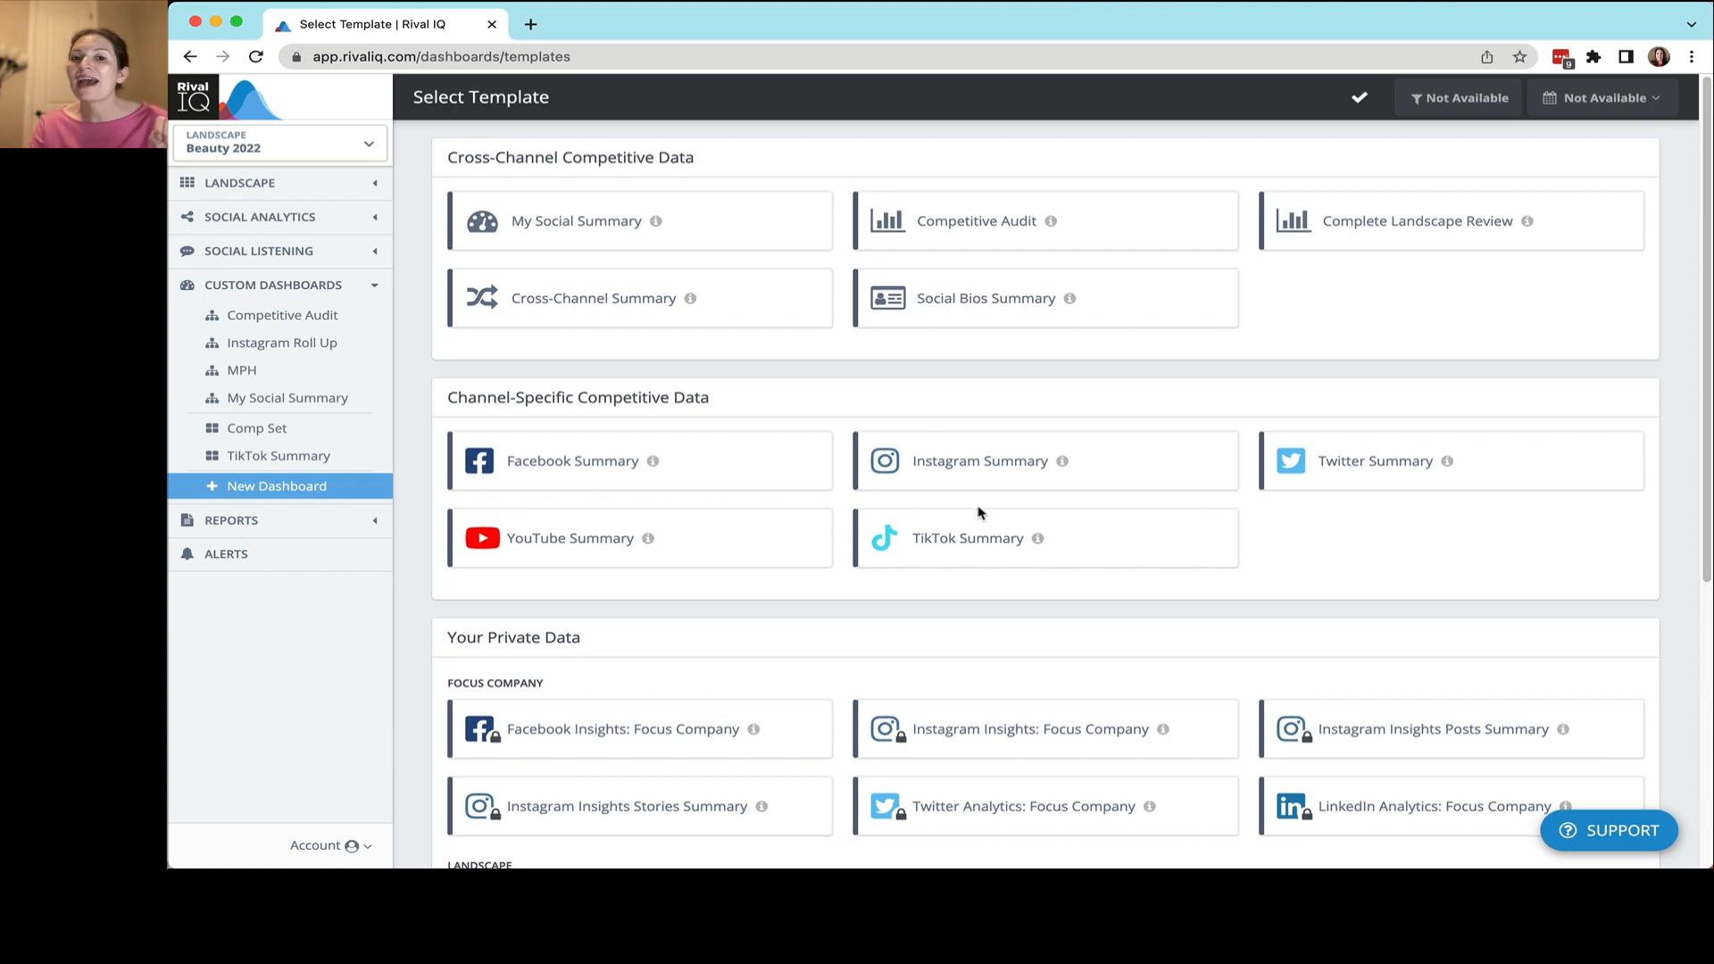
{"action": "scroll", "coordinate": [980, 510], "scroll_direction": "down", "scroll_amount": 5}
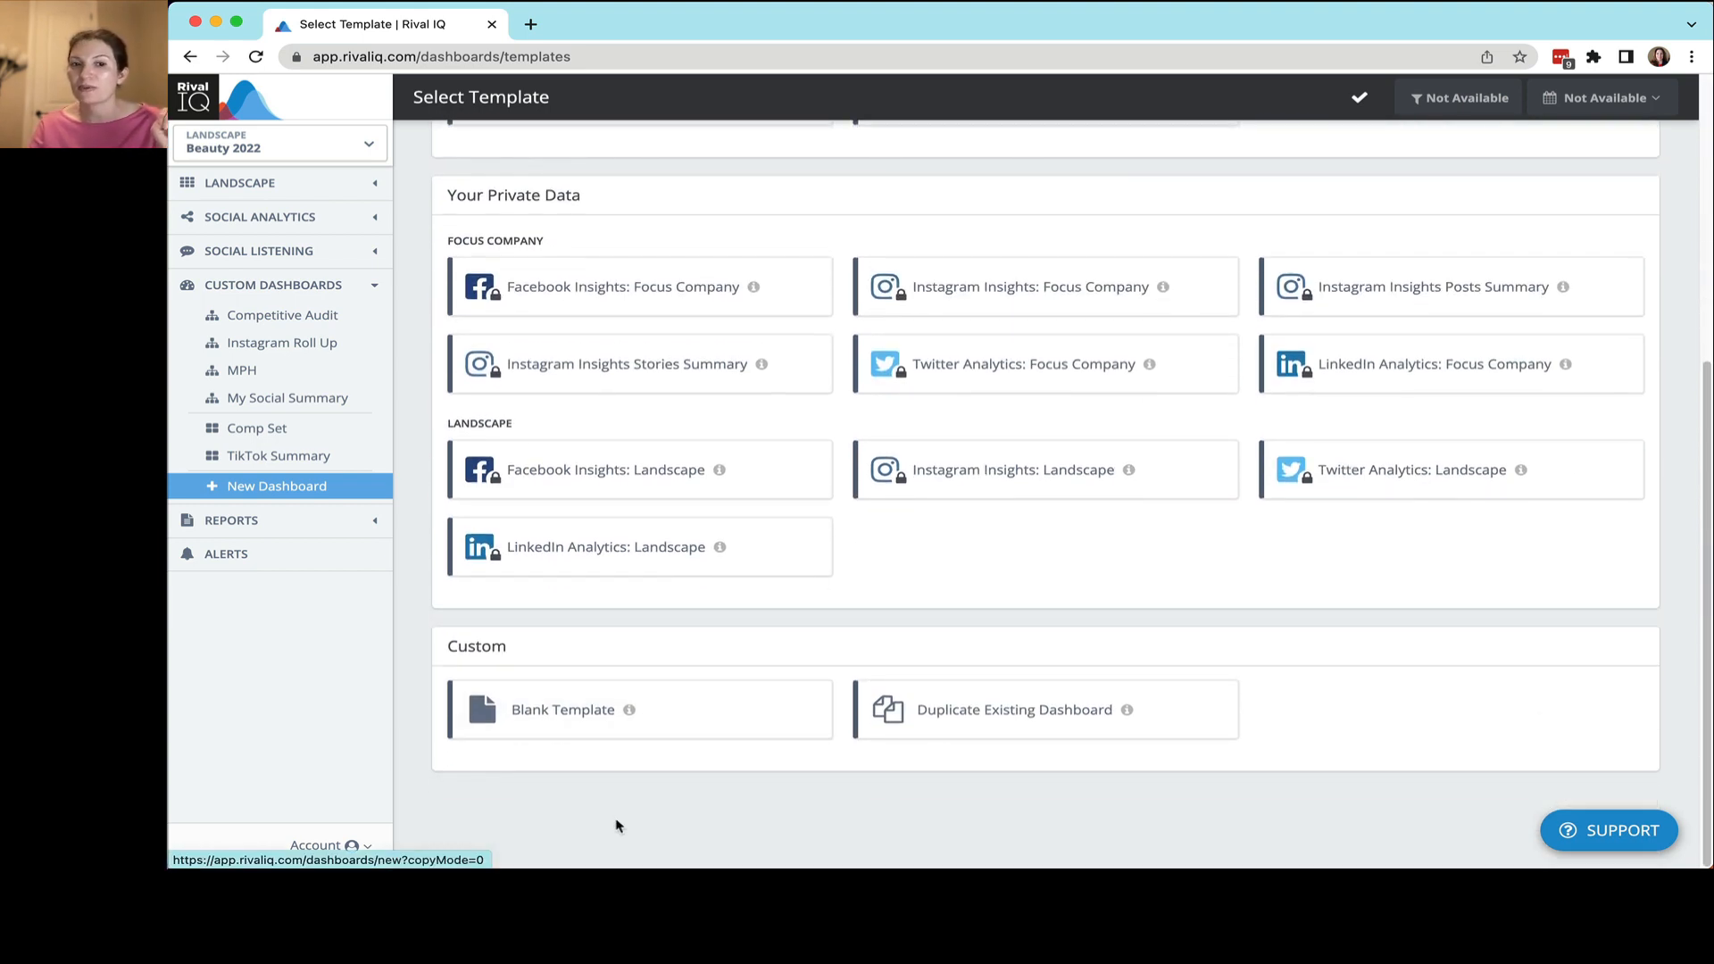
{"action": "scroll", "coordinate": [616, 821], "scroll_direction": "up", "scroll_amount": 5}
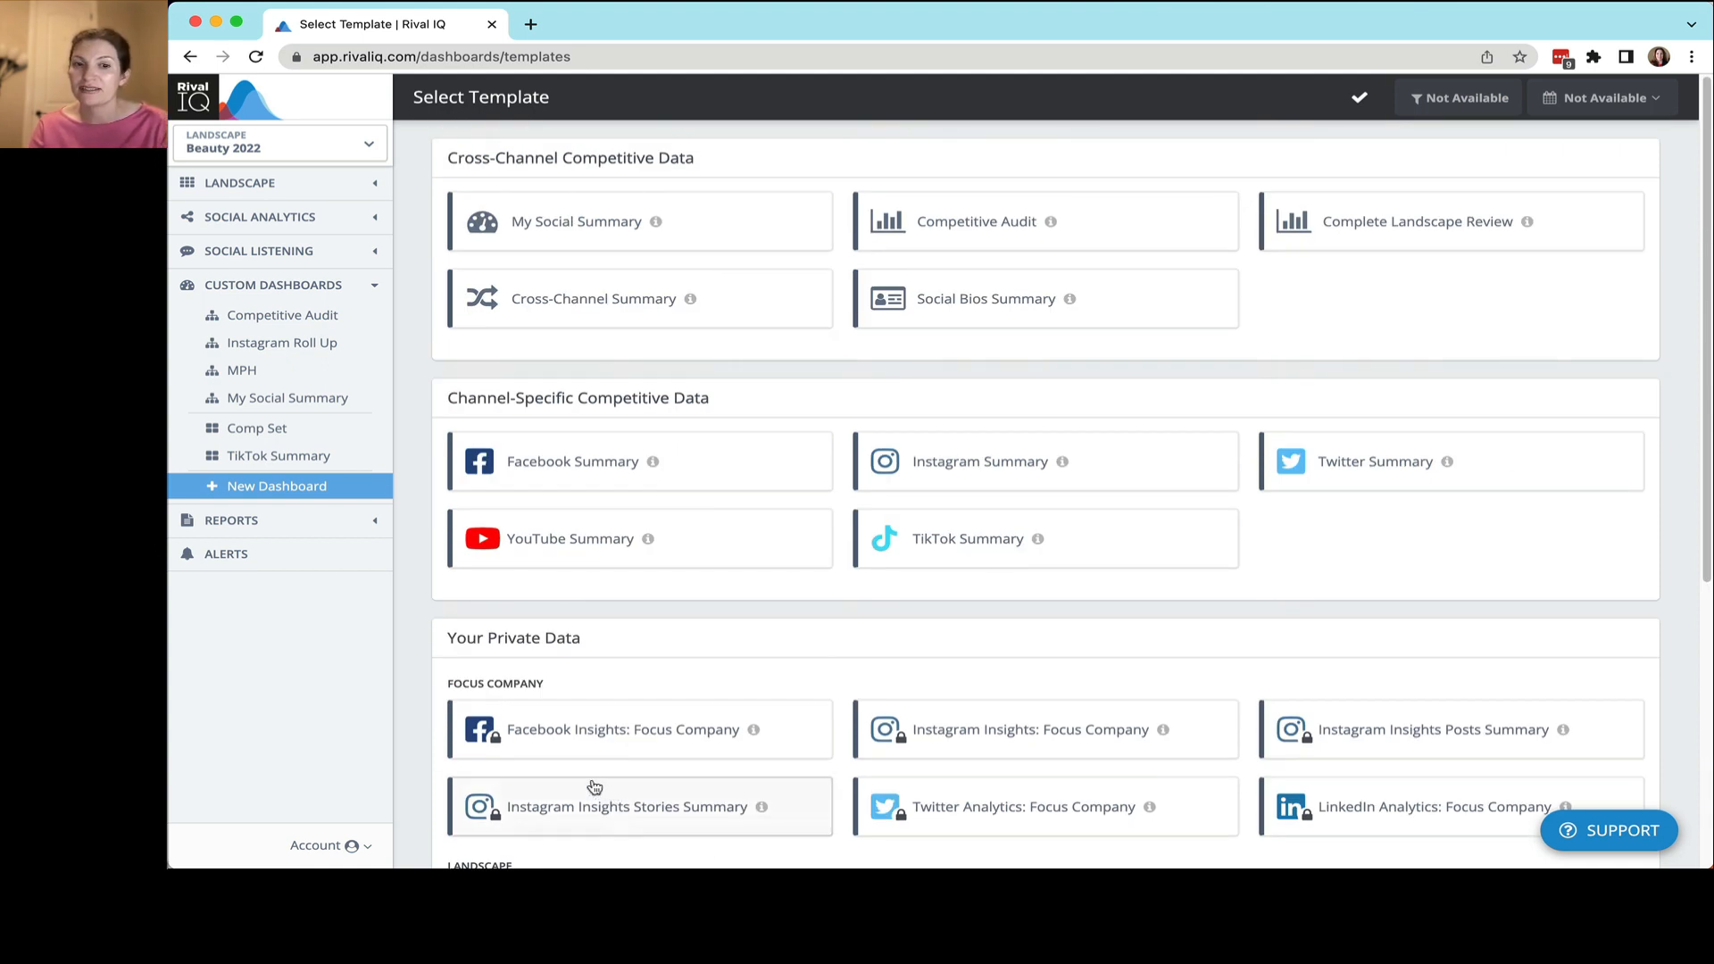
{"action": "left_click", "coordinate": [987, 467]}
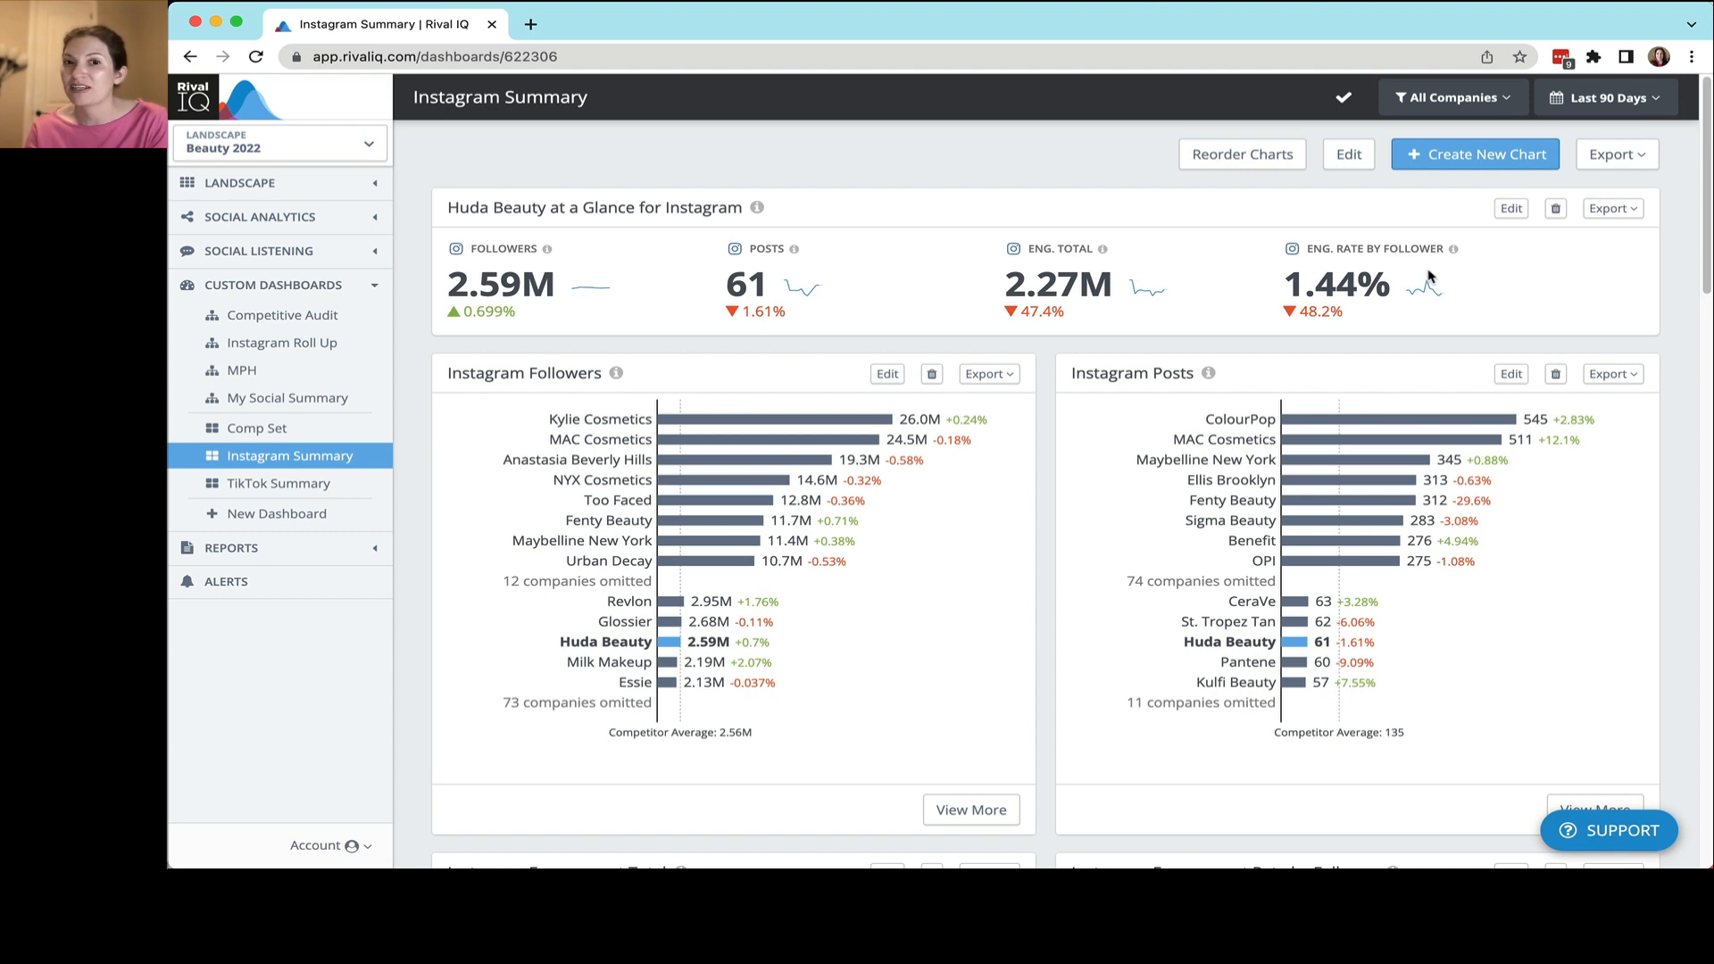
{"action": "scroll", "coordinate": [1428, 277], "scroll_direction": "down", "scroll_amount": 5}
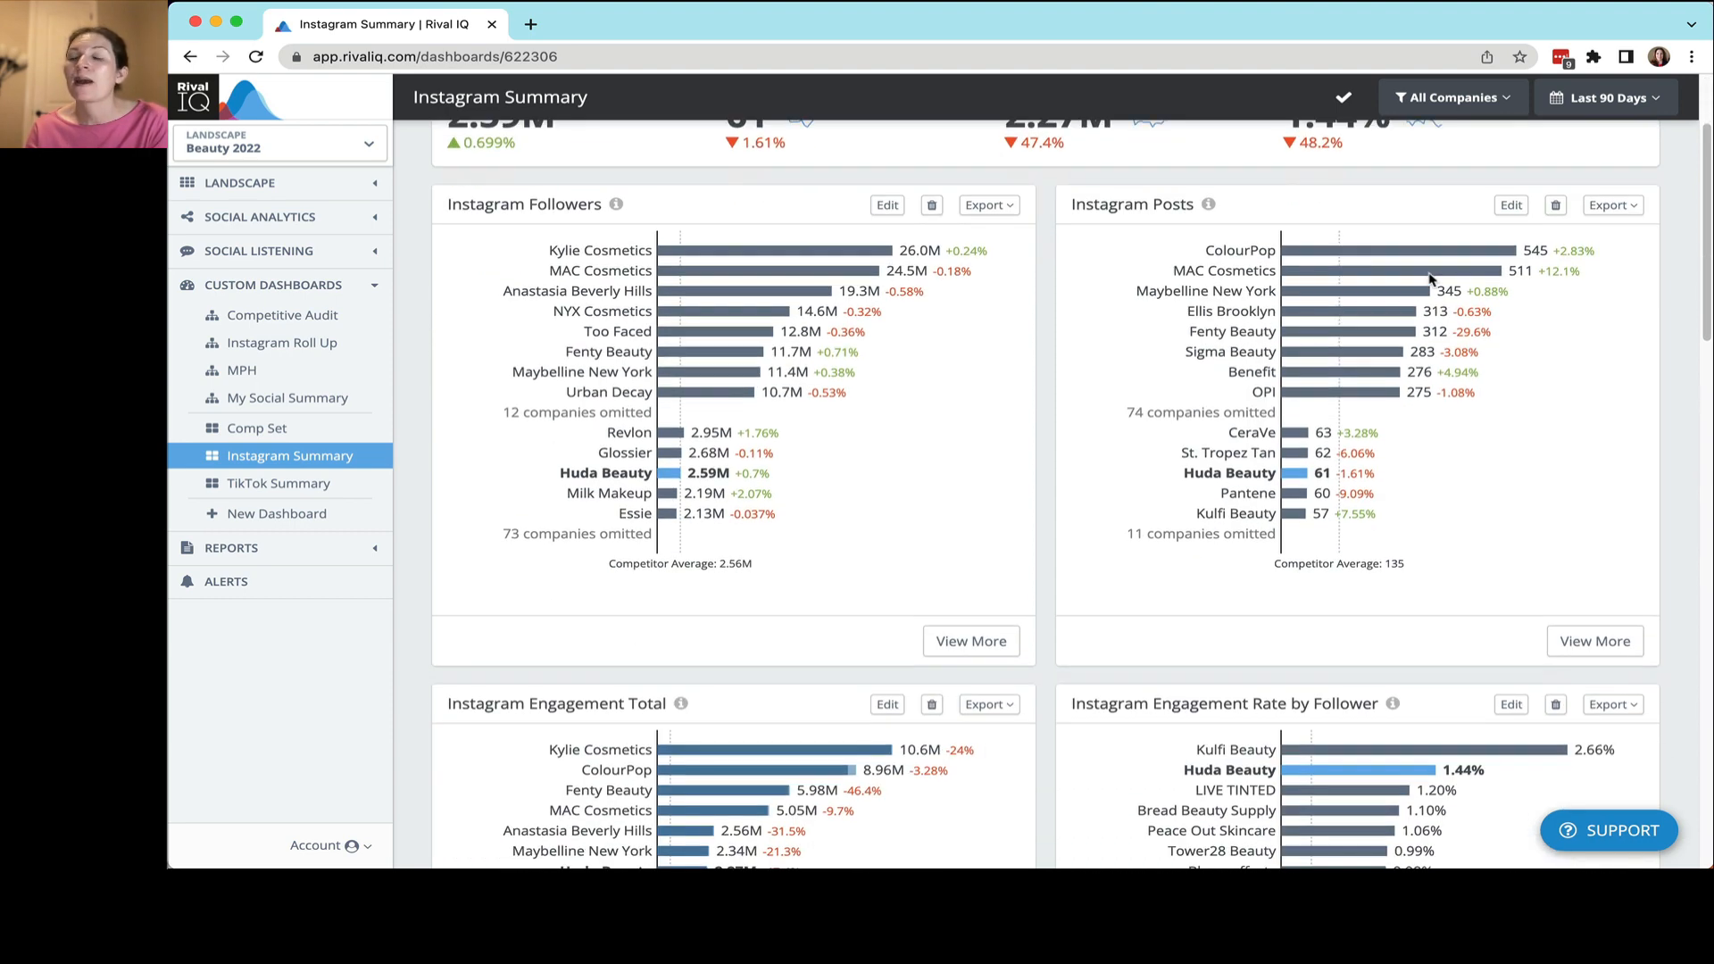
{"action": "scroll", "coordinate": [1428, 279], "scroll_direction": "down", "scroll_amount": 15}
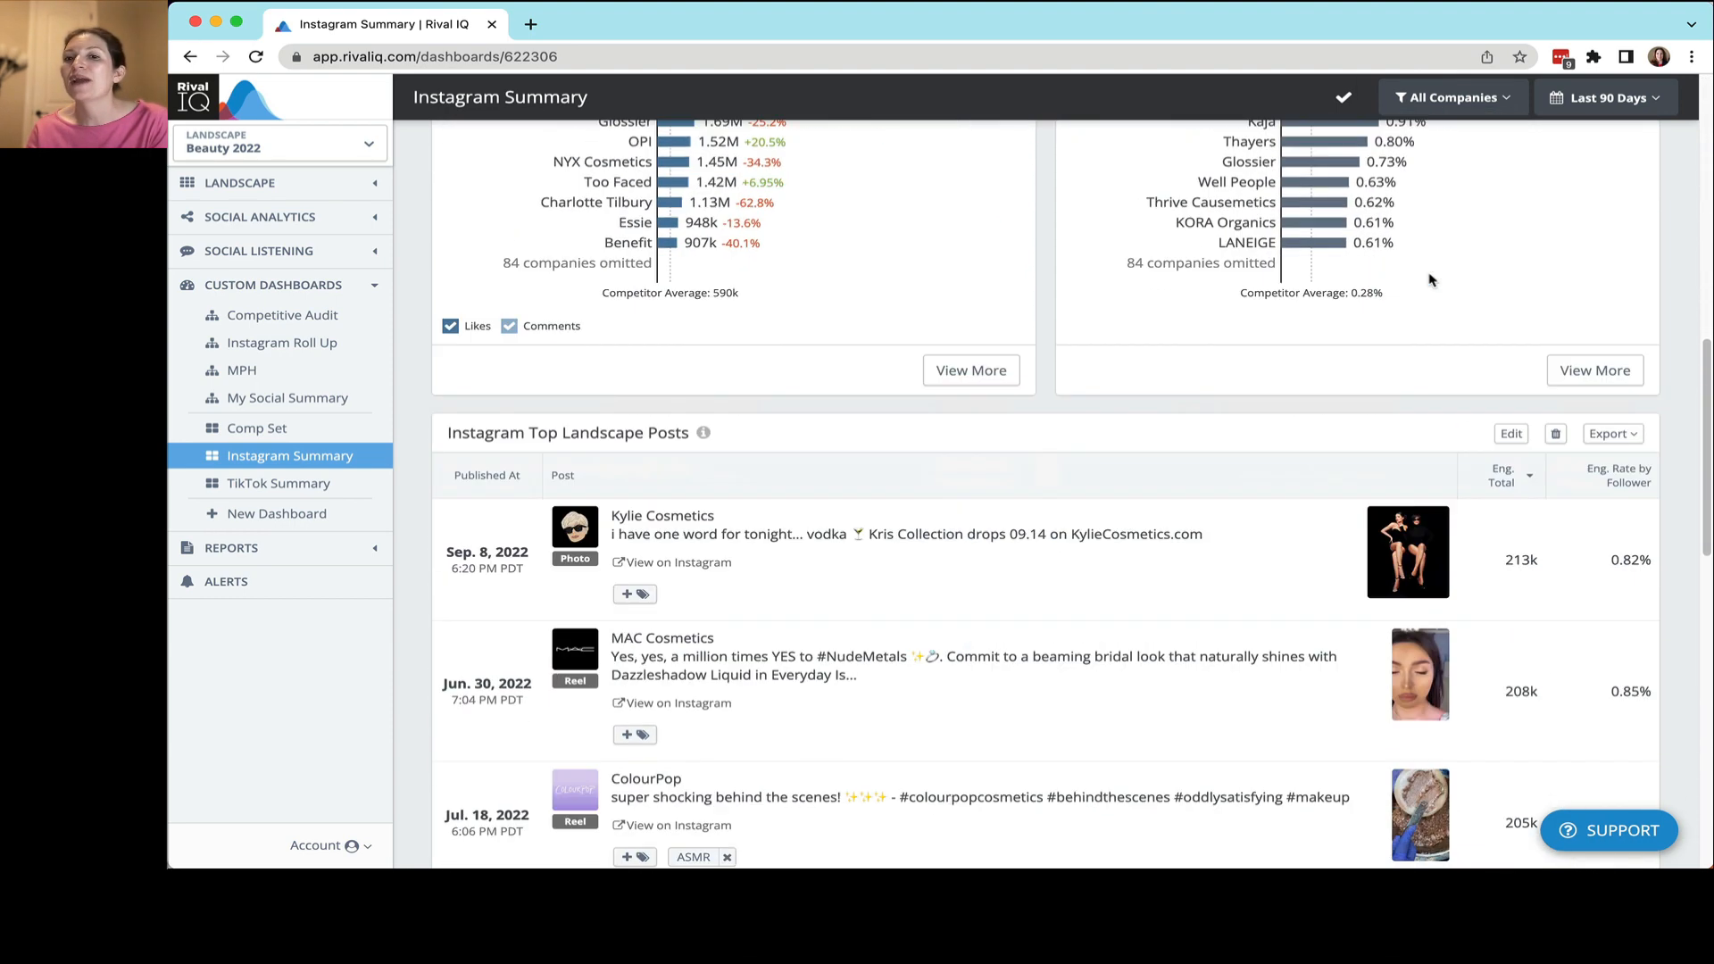
{"action": "scroll", "coordinate": [1429, 278], "scroll_direction": "up", "scroll_amount": 20}
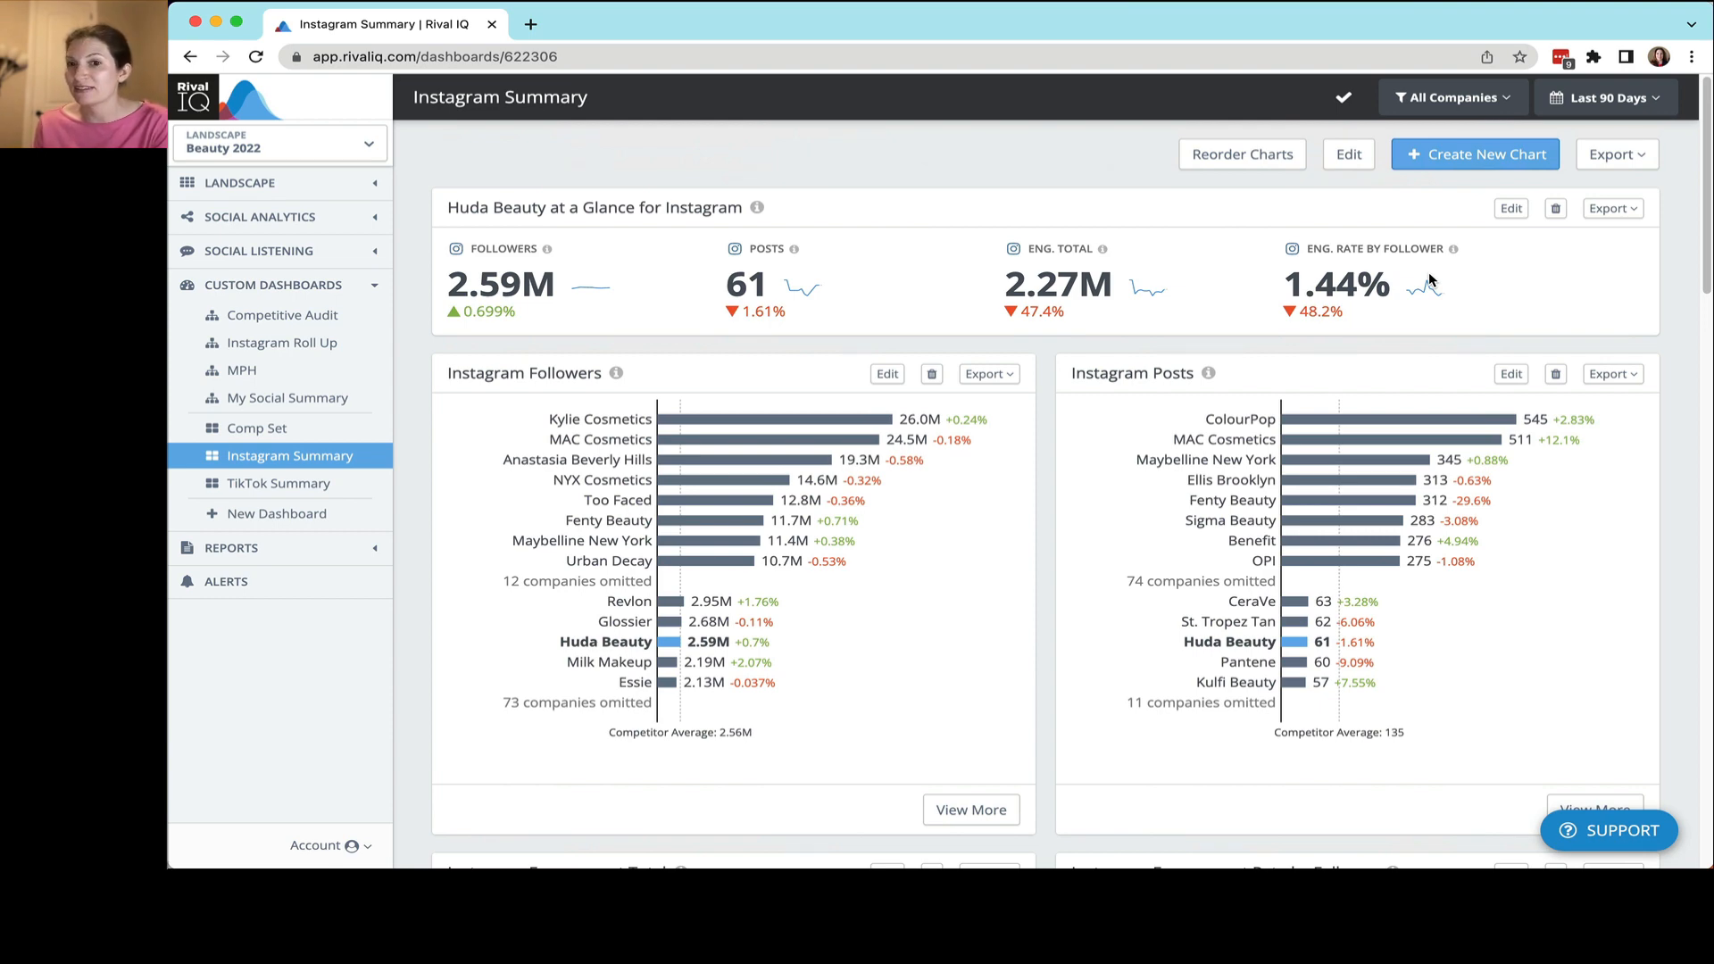
- Edit the Instagram Top Landscape Posts chart and set its layout to Grid with Details
{"action": "scroll", "coordinate": [1330, 580], "scroll_direction": "down", "scroll_amount": 15}
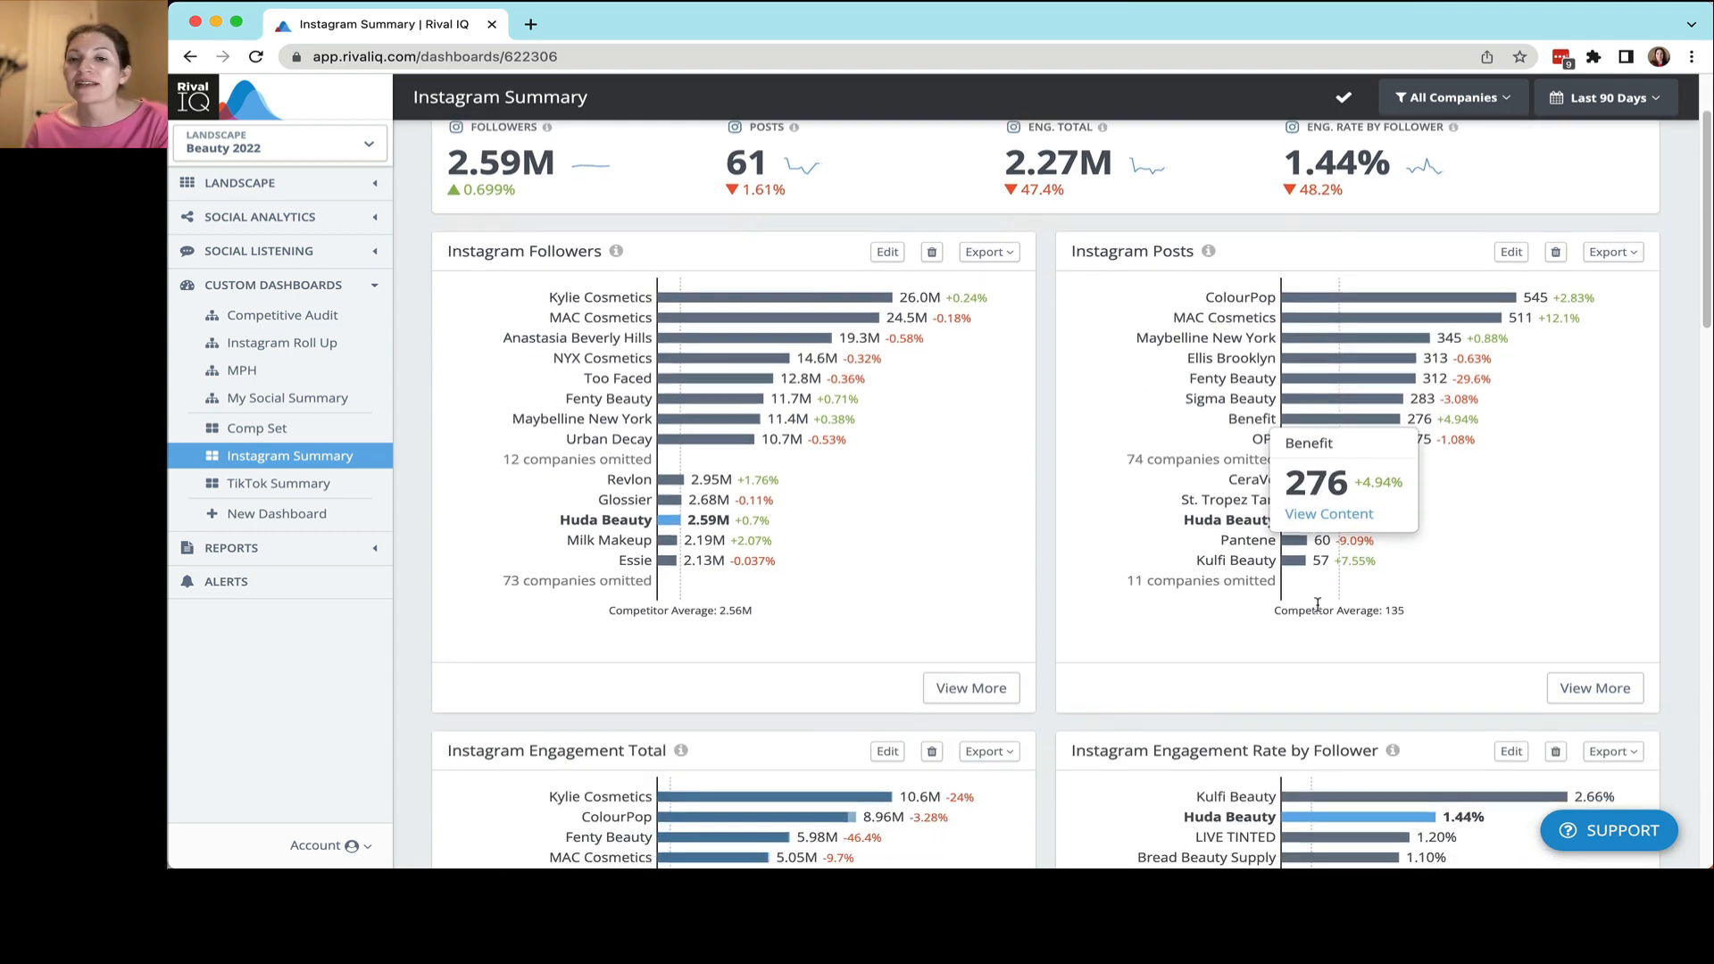
{"action": "scroll", "coordinate": [1317, 605], "scroll_direction": "up", "scroll_amount": 2}
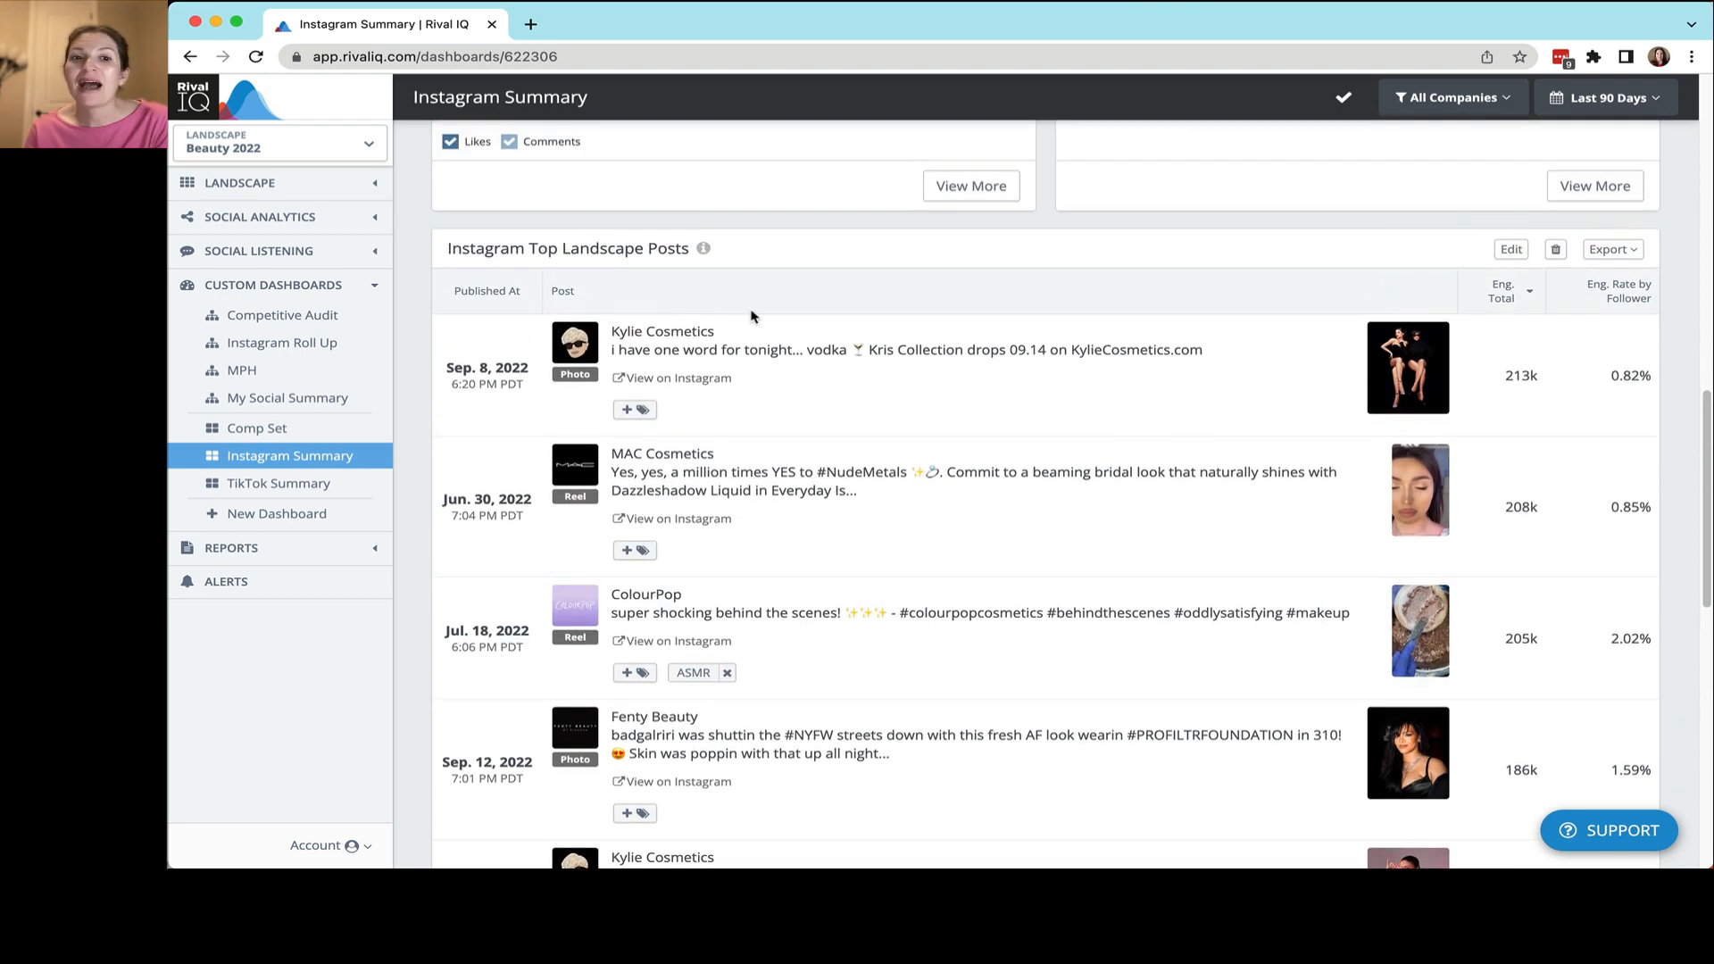
{"action": "left_click", "coordinate": [1512, 250]}
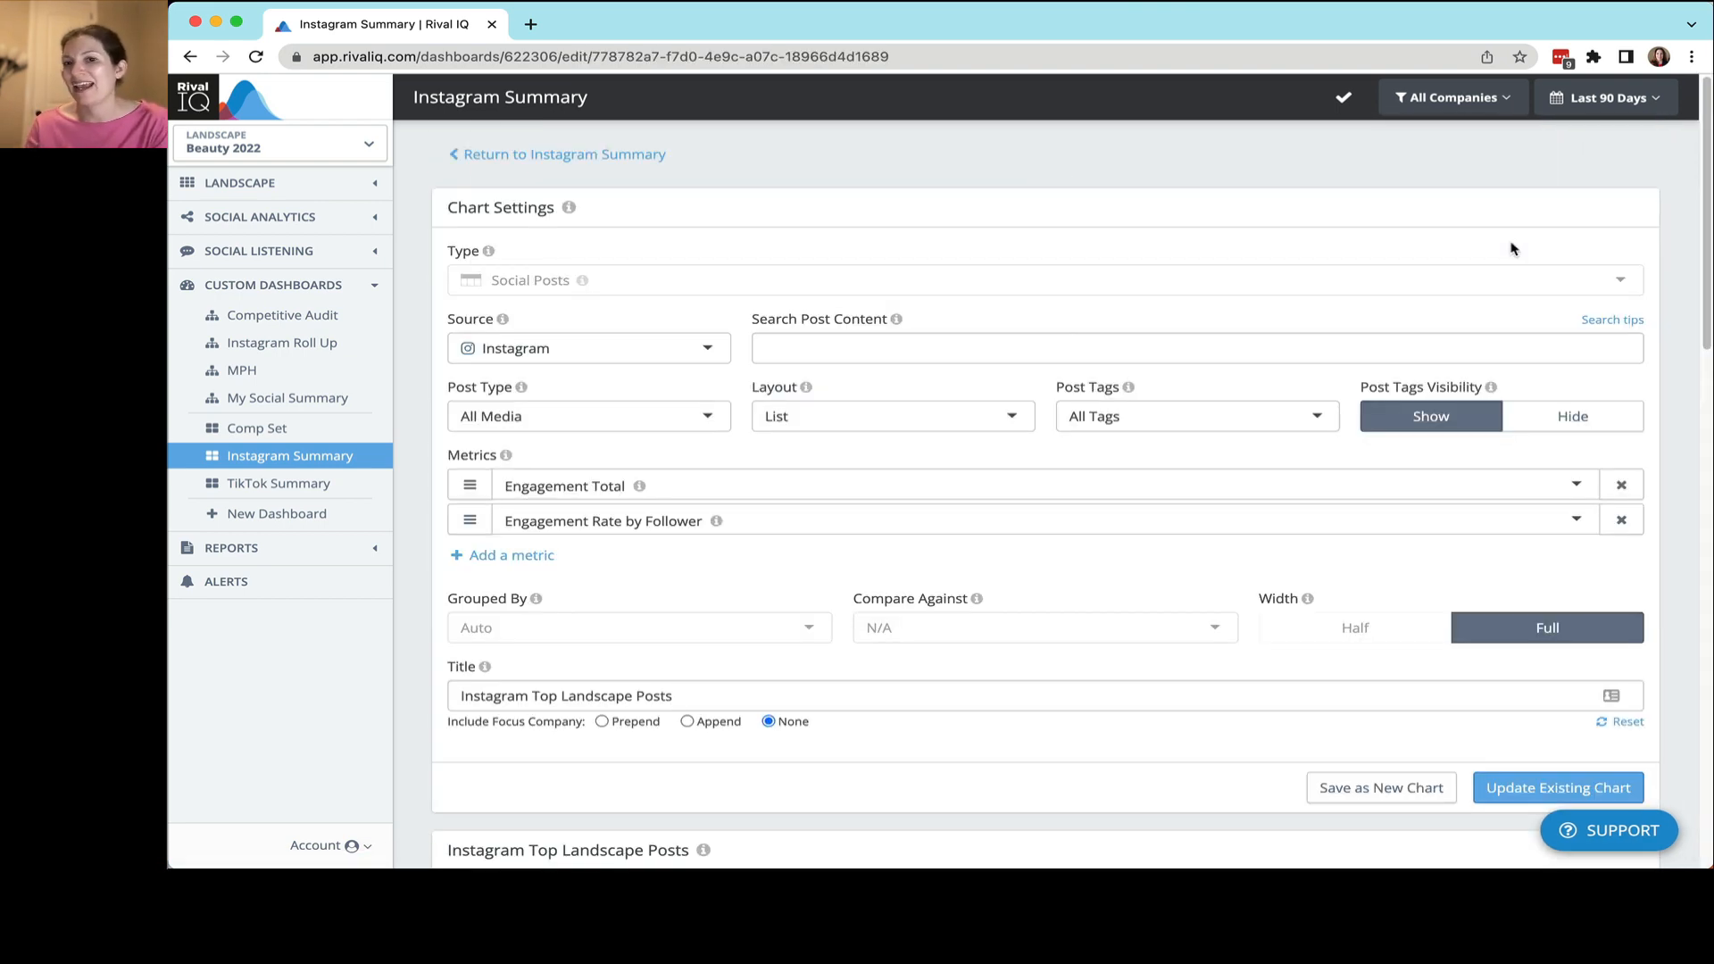
{"action": "left_click", "coordinate": [869, 419]}
{"action": "left_click", "coordinate": [853, 501]}
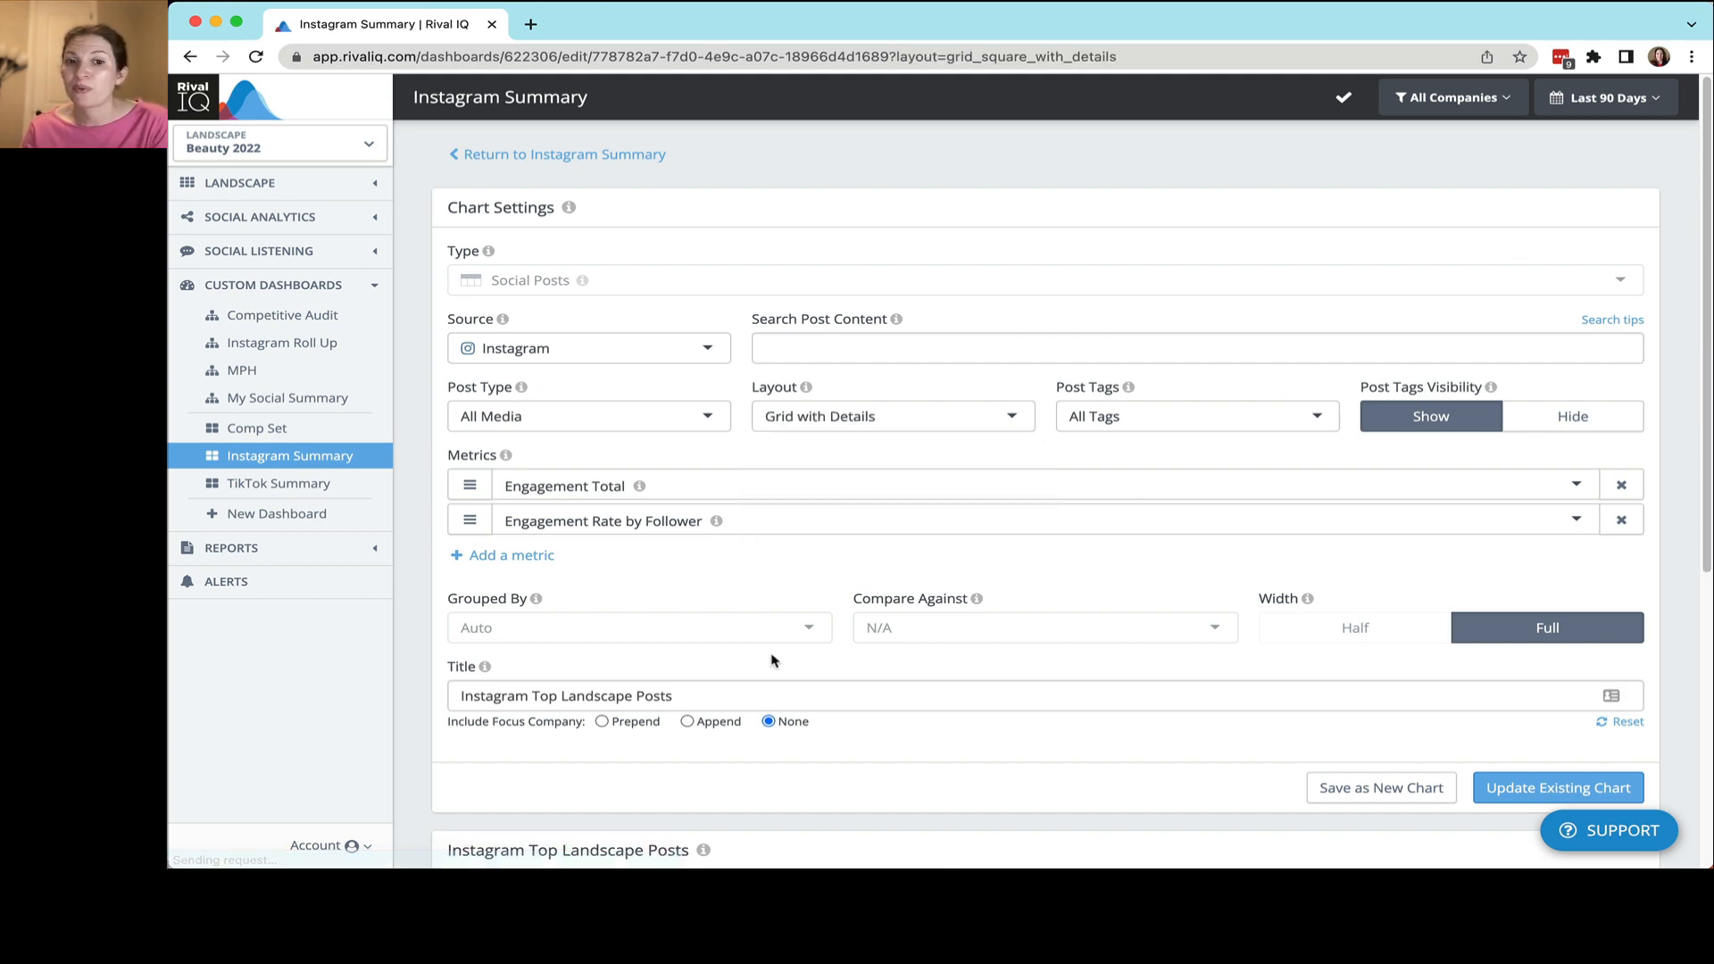
{"action": "scroll", "coordinate": [766, 634], "scroll_direction": "down", "scroll_amount": 1}
{"action": "scroll", "coordinate": [766, 634], "scroll_direction": "down", "scroll_amount": 5}
- Reorder the chart's metrics so Engagement Rate by Follower comes before Engagement Total, and check the posts preview
{"action": "scroll", "coordinate": [765, 634], "scroll_direction": "up", "scroll_amount": 4}
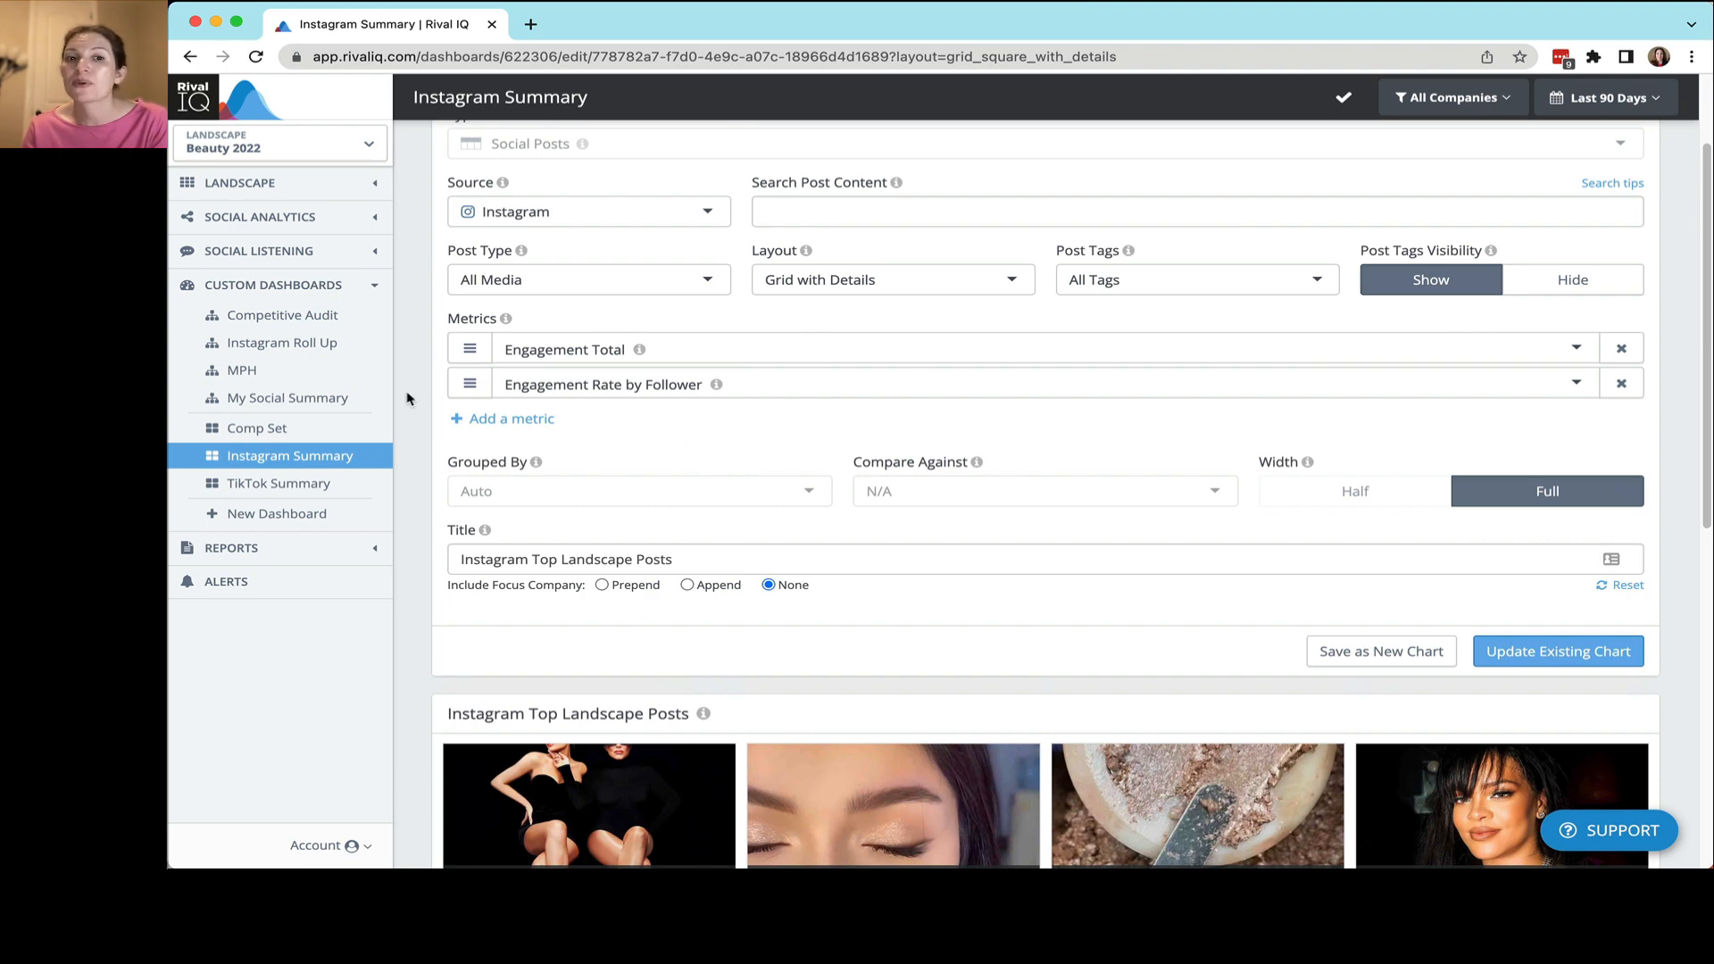
{"action": "left_click_drag", "start_coordinate": [471, 350], "coordinate": [470, 390]}
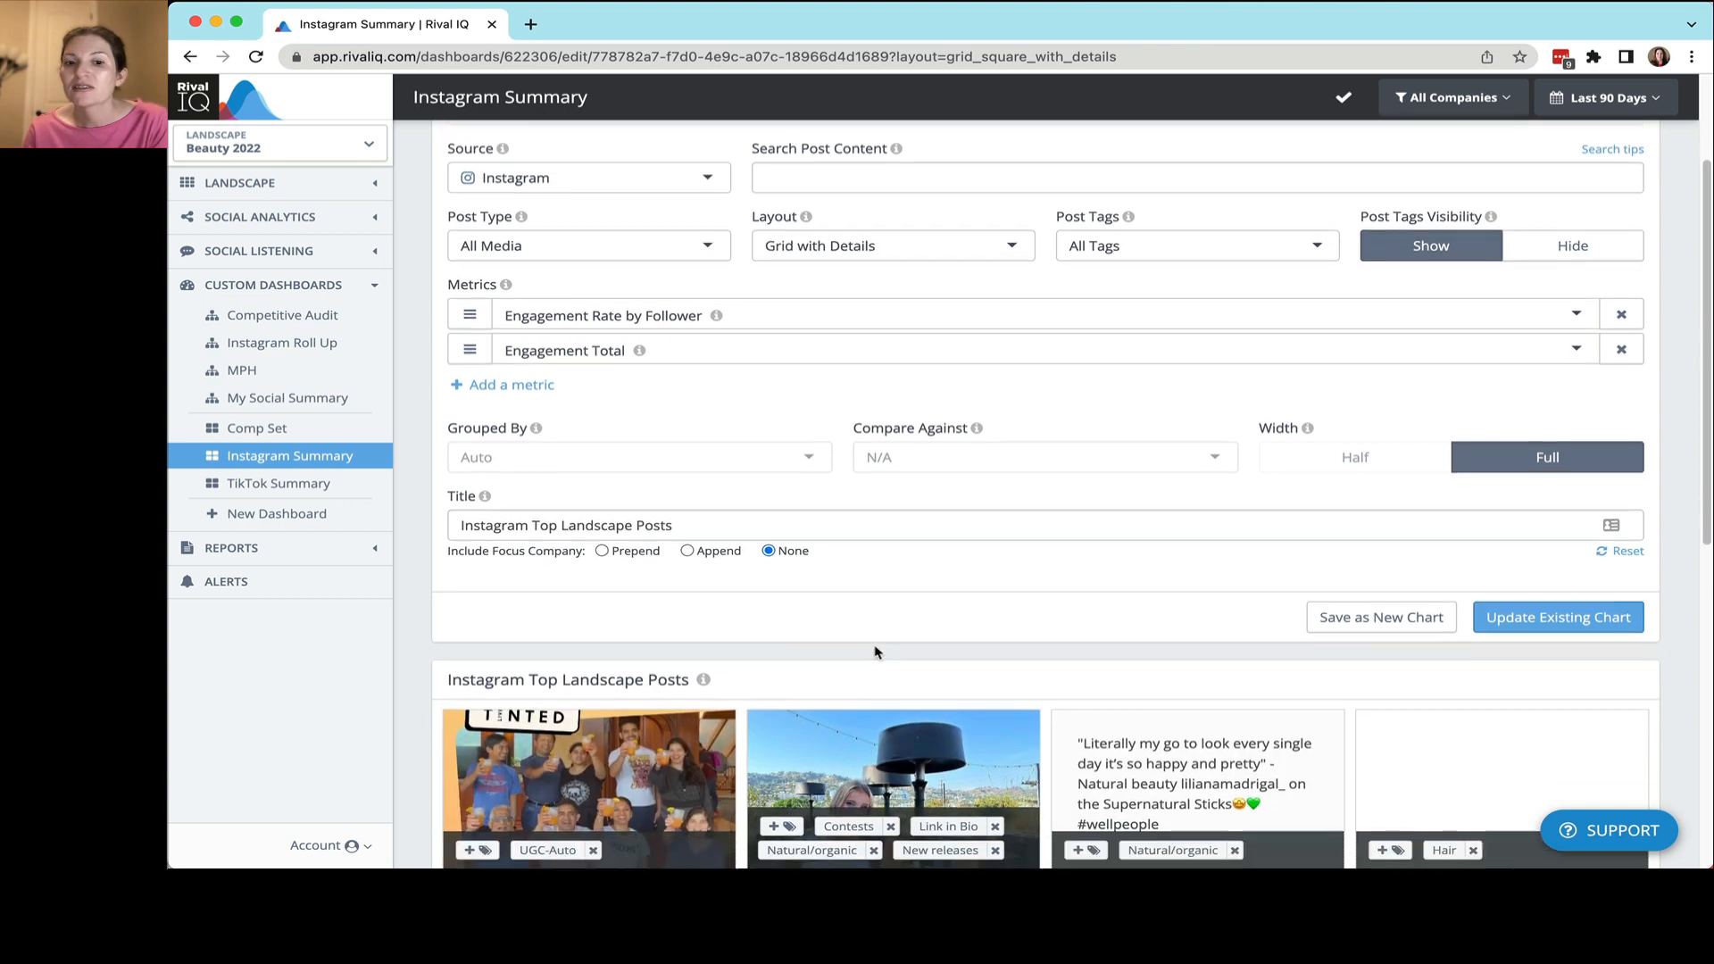
{"action": "scroll", "coordinate": [857, 714], "scroll_direction": "down", "scroll_amount": 3}
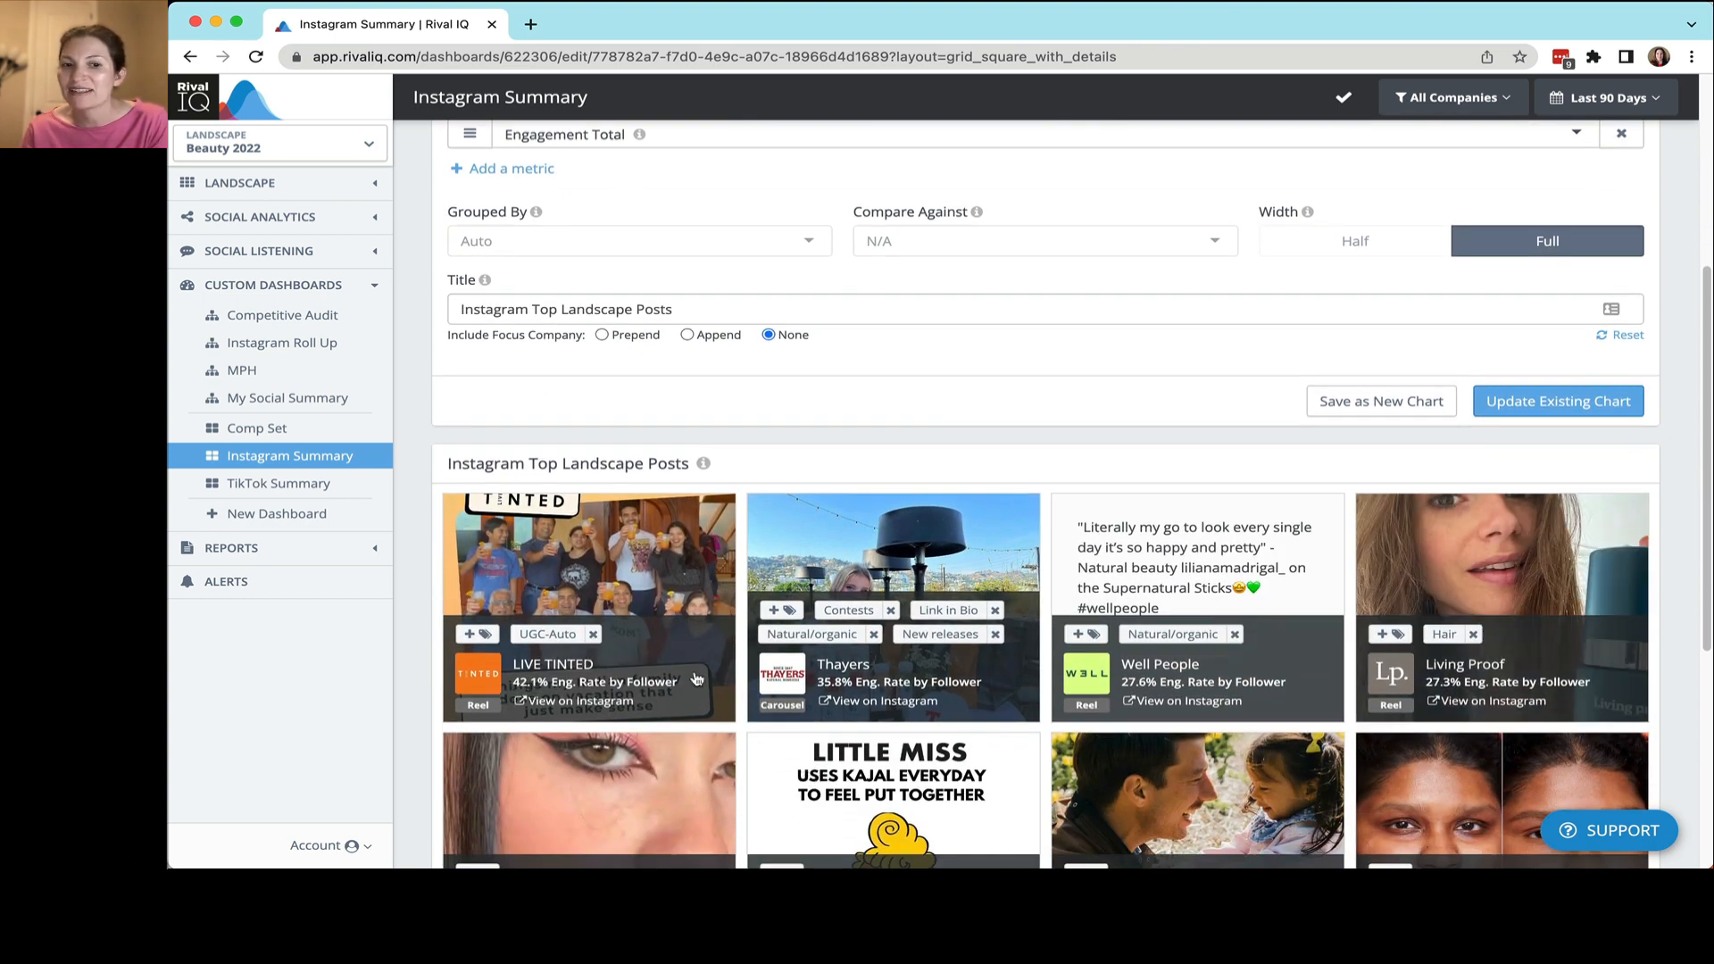
{"action": "scroll", "coordinate": [690, 676], "scroll_direction": "up", "scroll_amount": 5}
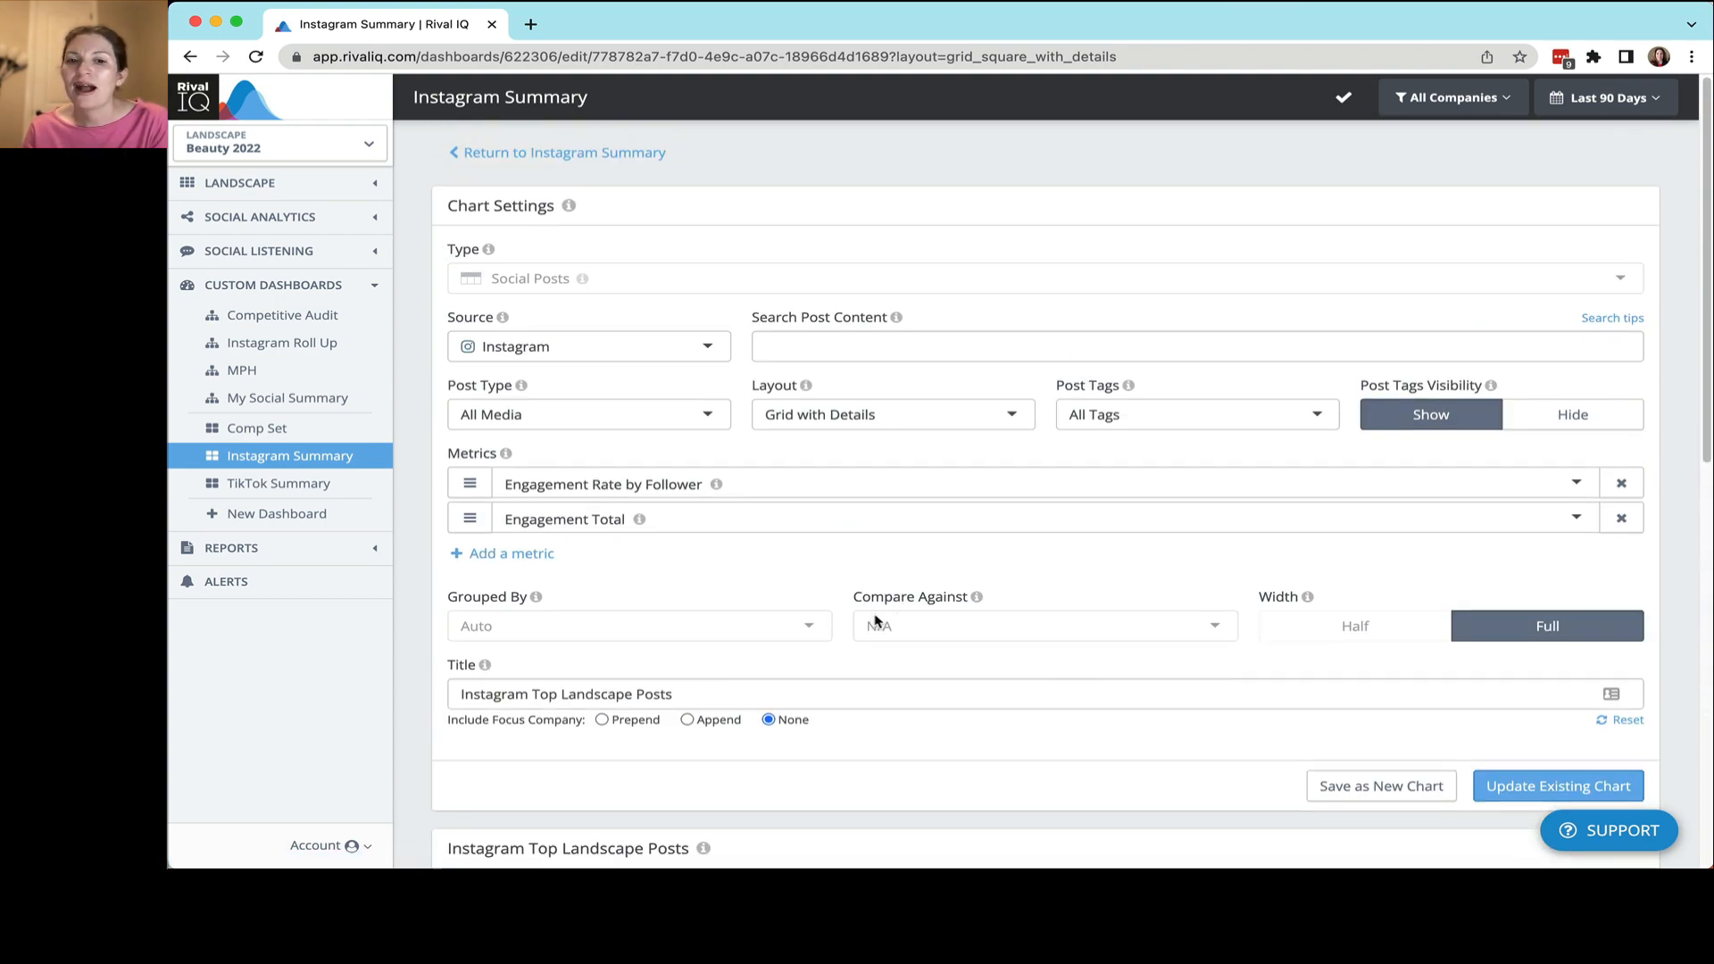
{"action": "scroll", "coordinate": [875, 620], "scroll_direction": "down", "scroll_amount": 5}
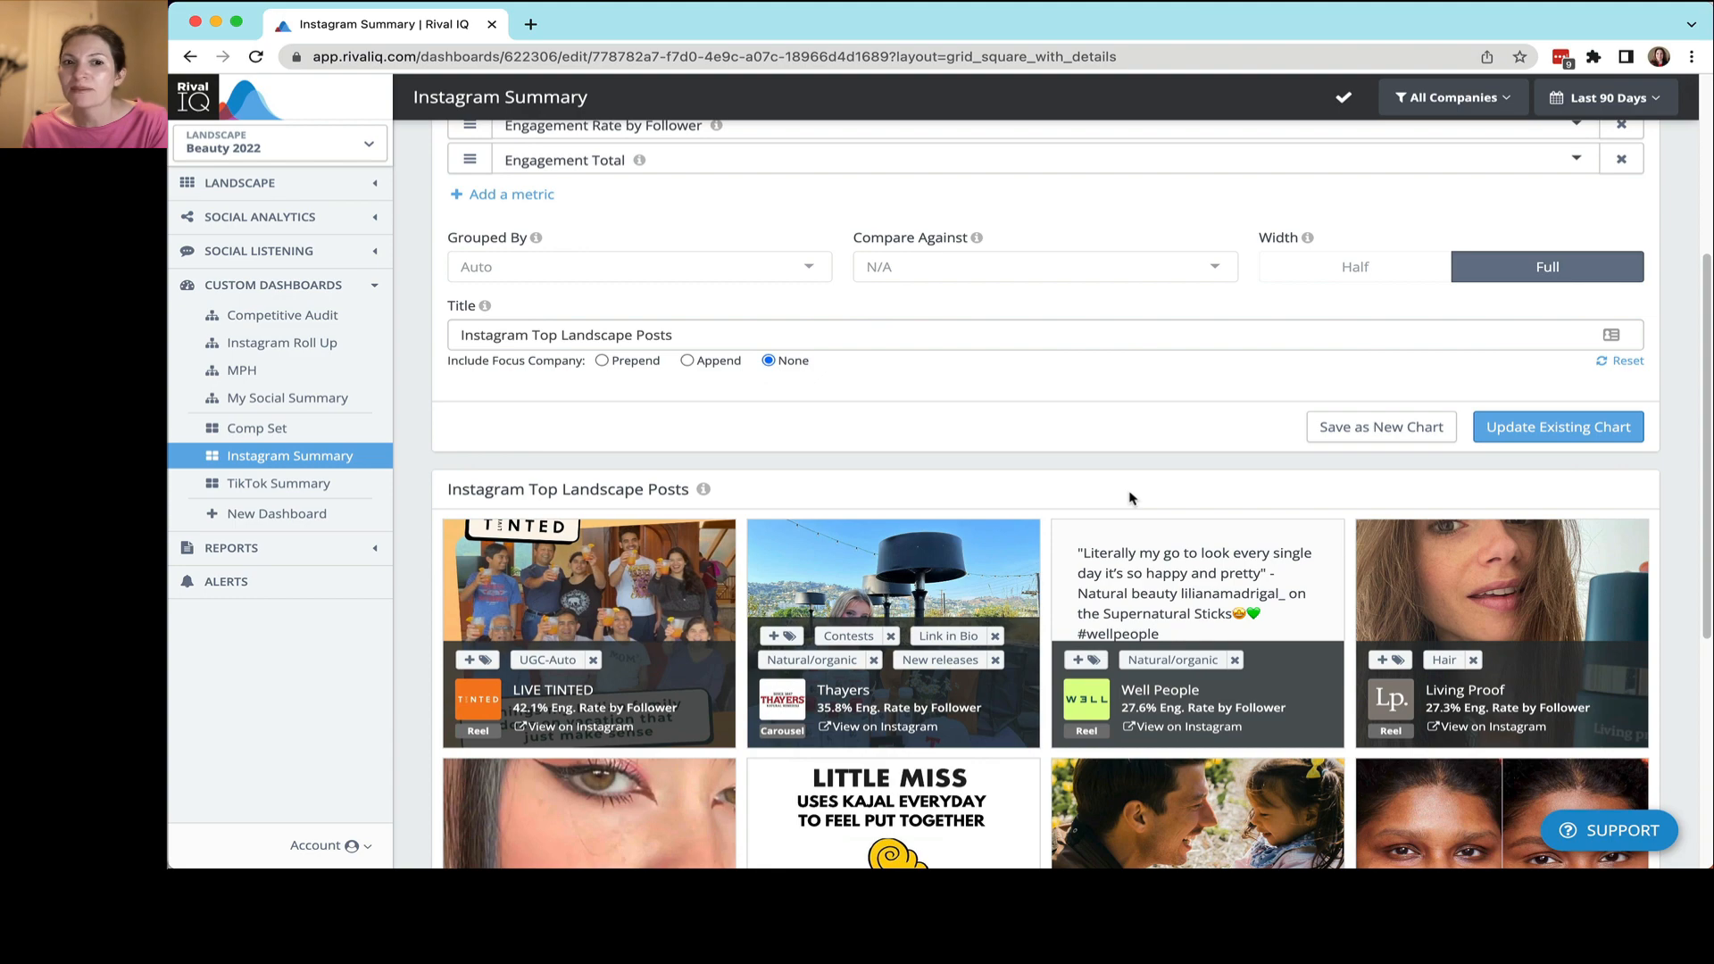
- Hide the post tags in the Instagram Top Landscape Posts chart and update the existing chart on the dashboard
{"action": "scroll", "coordinate": [1125, 500], "scroll_direction": "up", "scroll_amount": 3}
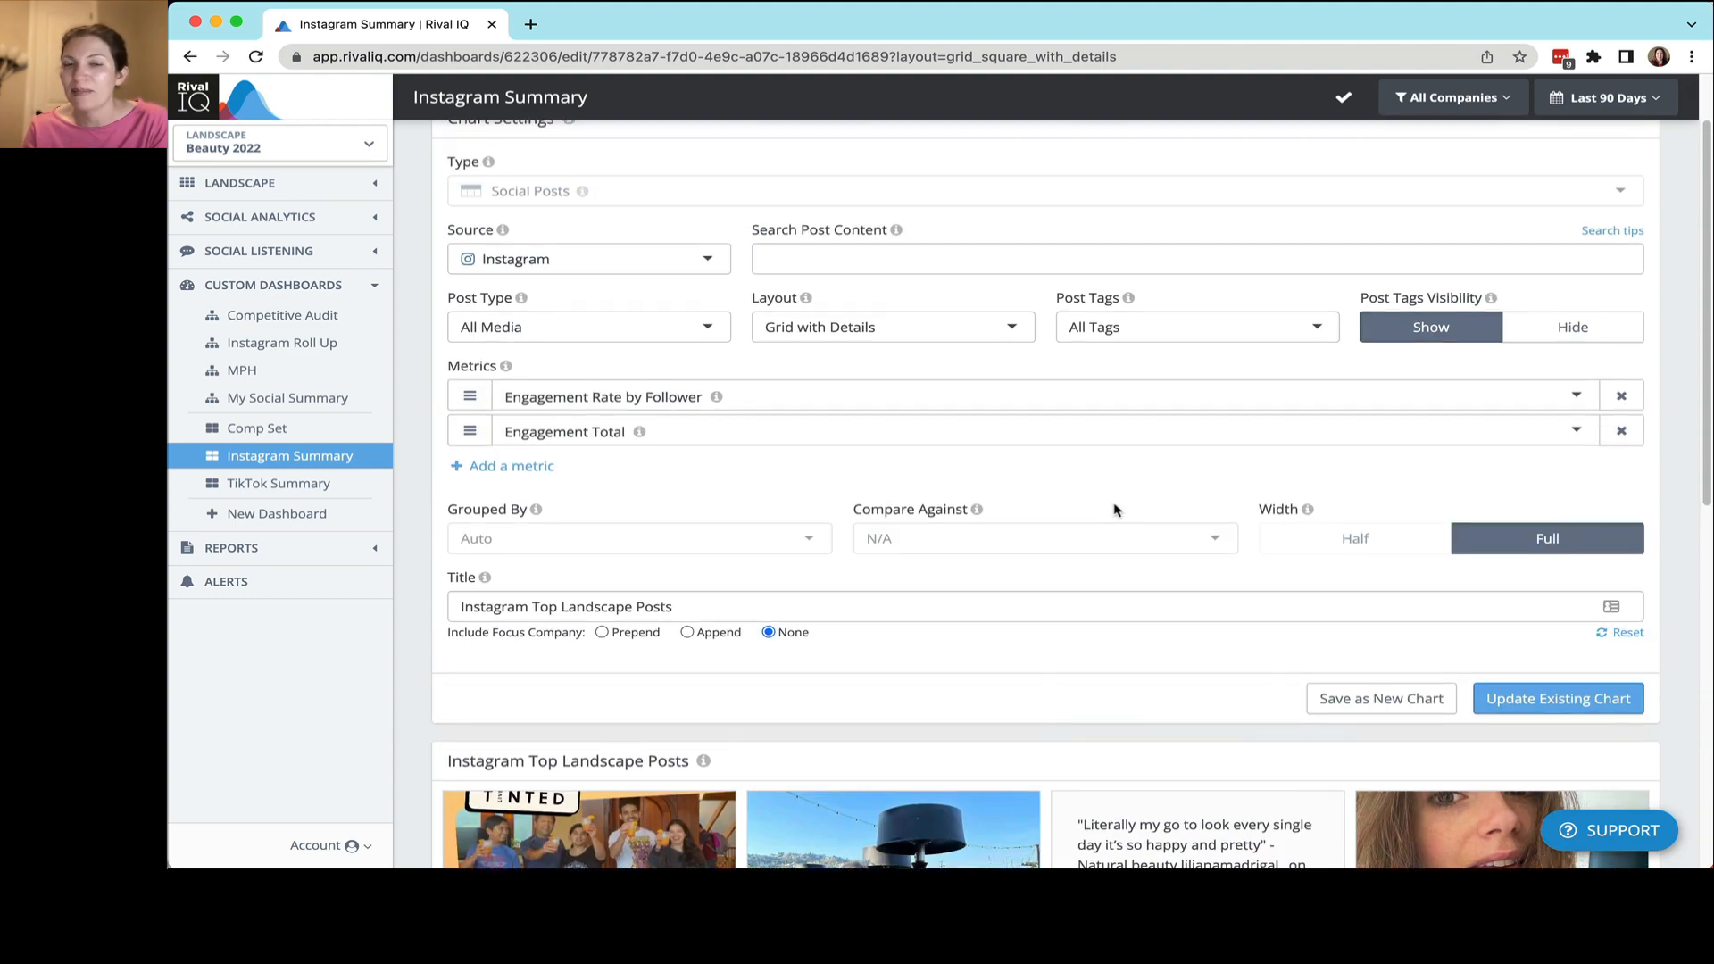
{"action": "left_click", "coordinate": [1580, 329]}
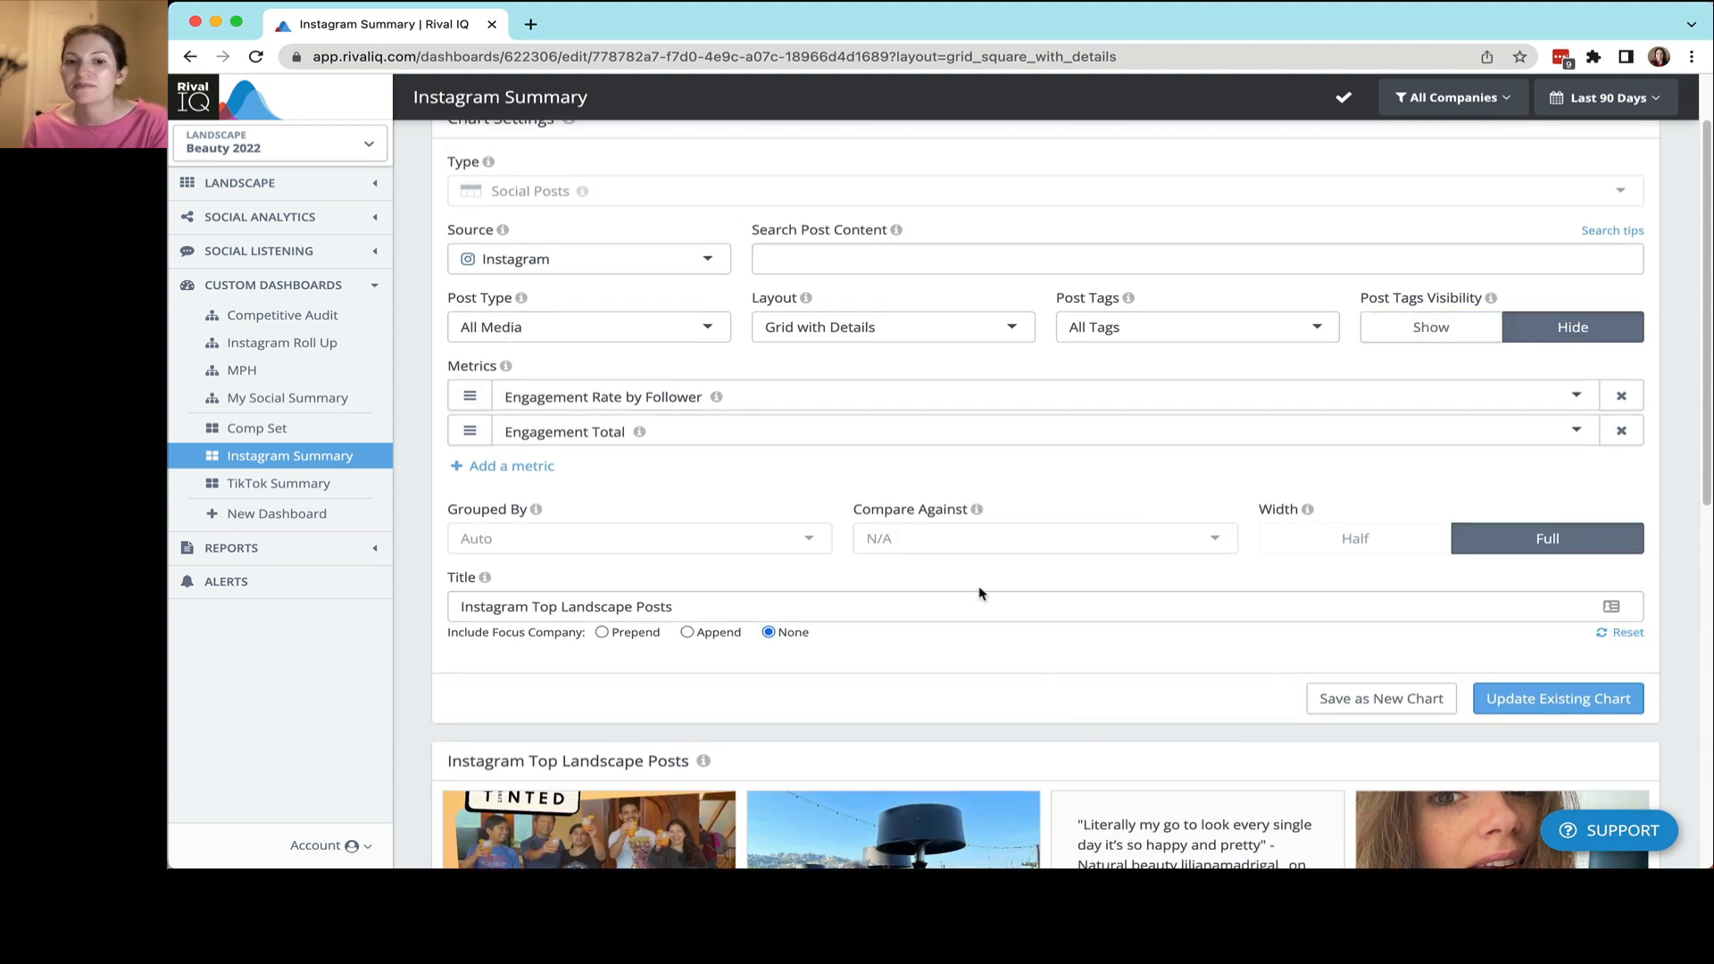
{"action": "scroll", "coordinate": [979, 593], "scroll_direction": "down", "scroll_amount": 5}
{"action": "left_click", "coordinate": [1583, 335]}
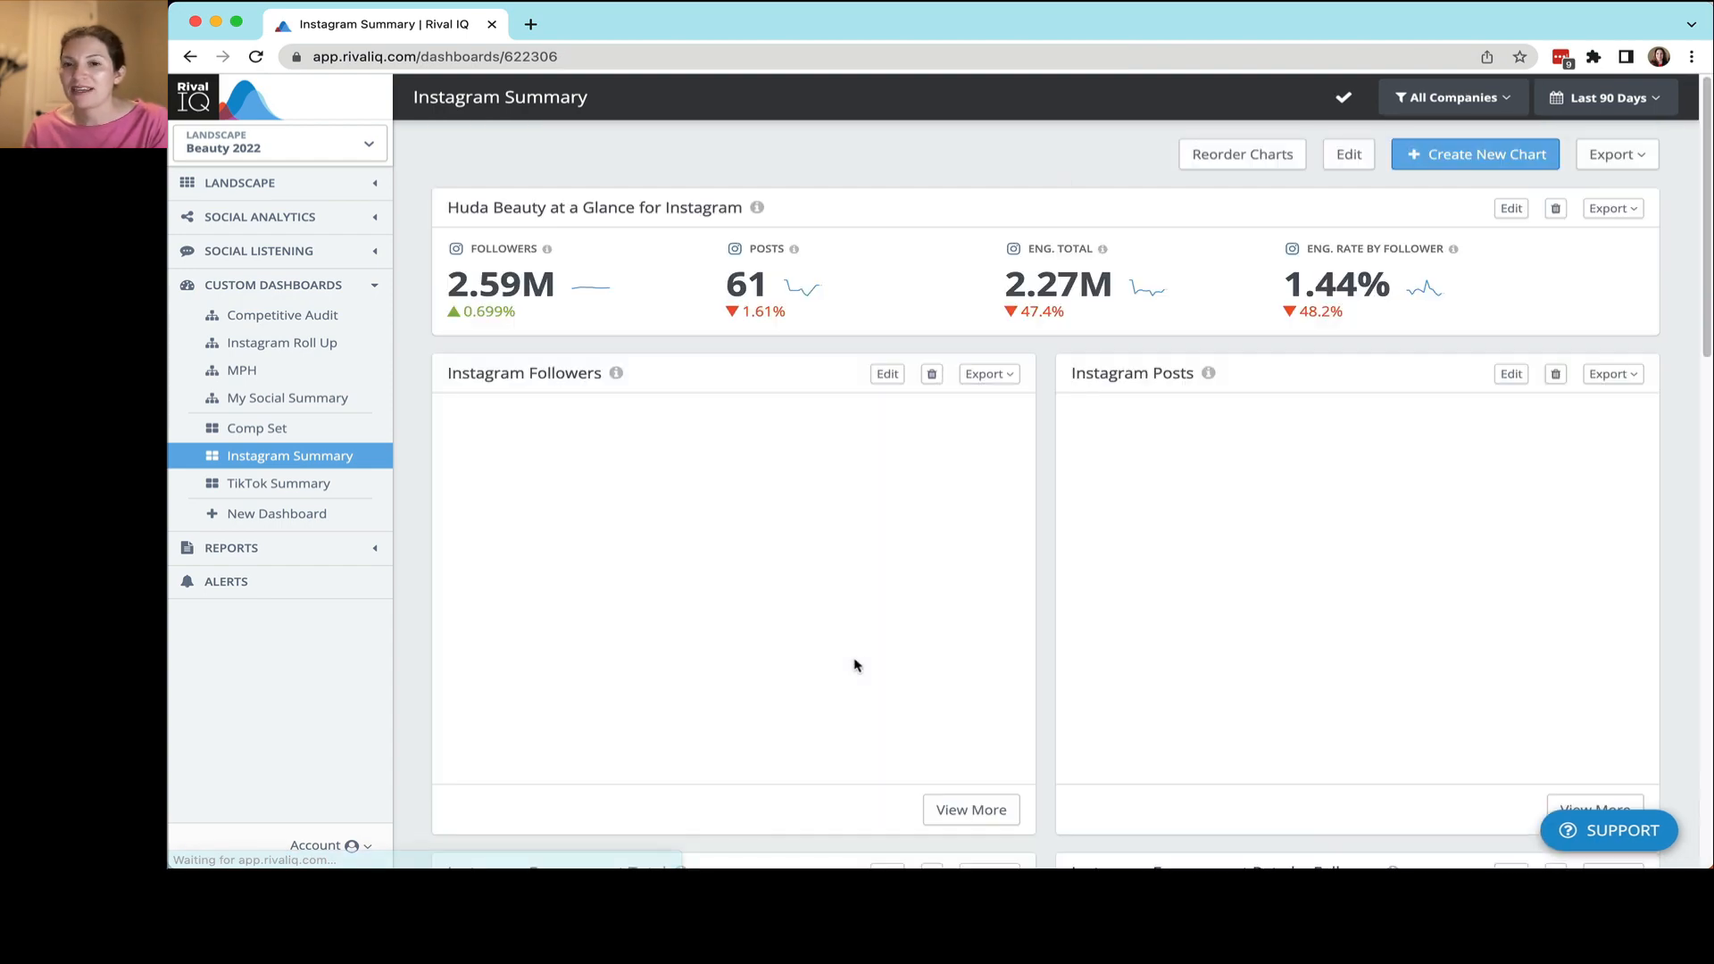
{"action": "scroll", "coordinate": [855, 665], "scroll_direction": "down", "scroll_amount": 7}
{"action": "scroll", "coordinate": [854, 665], "scroll_direction": "up", "scroll_amount": 7}
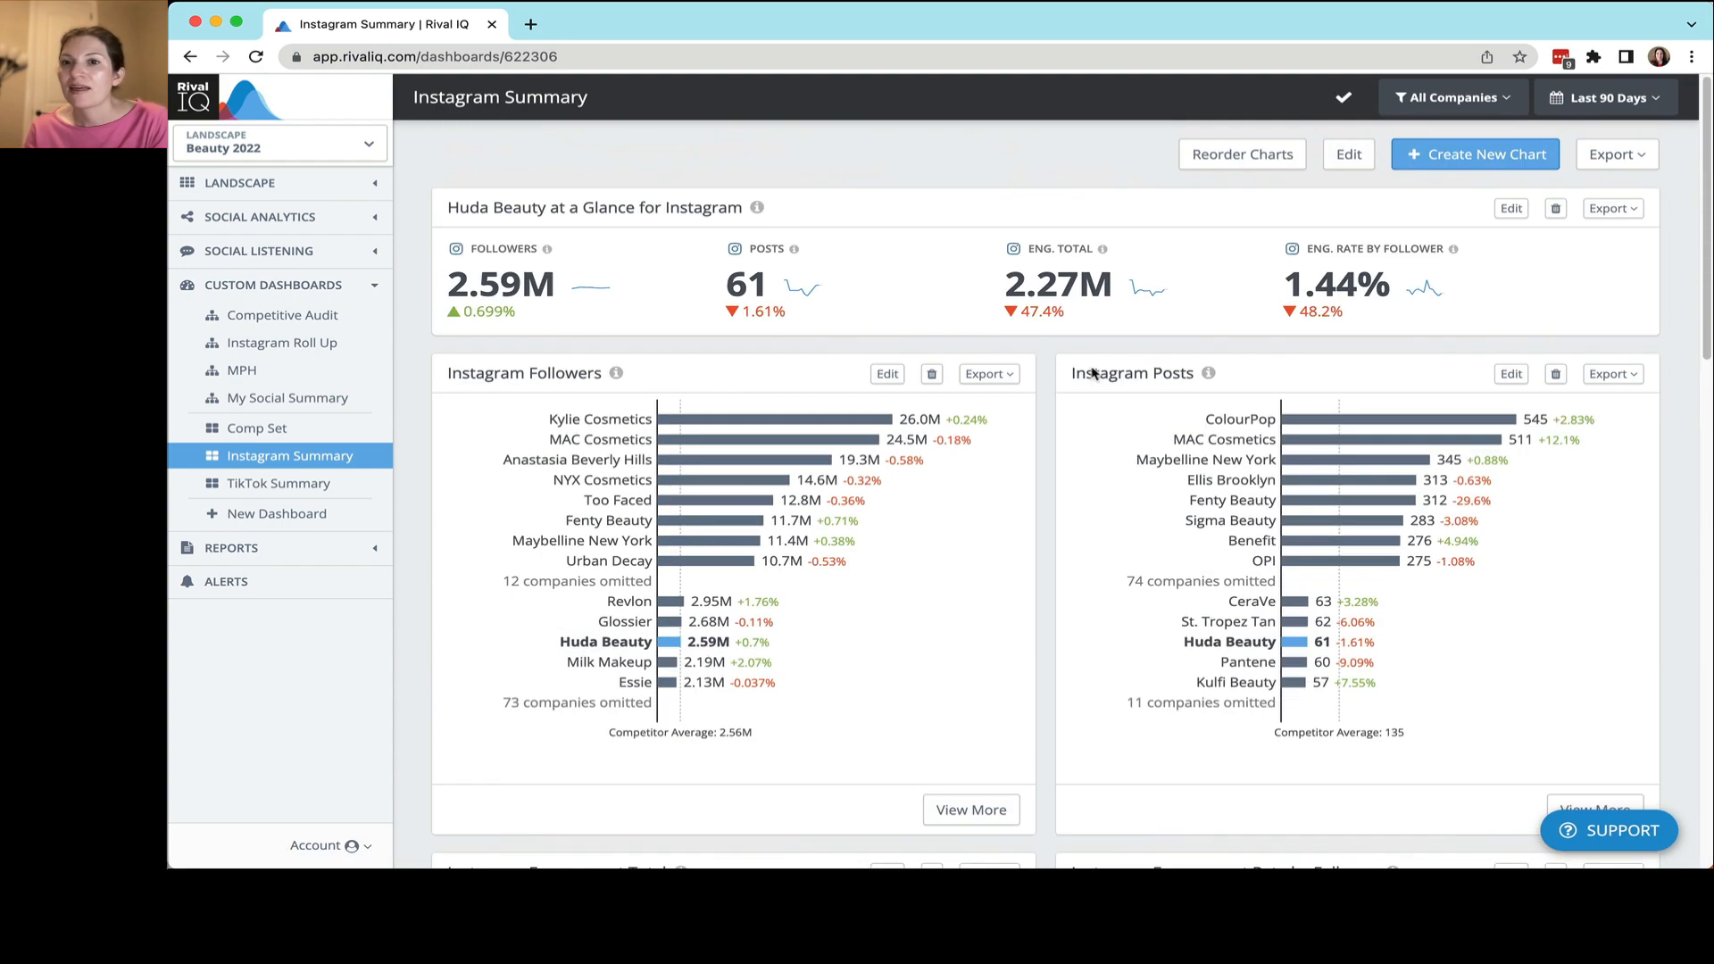
- Start a new landscape Table chart on the dashboard and set its source to Instagram
{"action": "left_click", "coordinate": [1464, 157]}
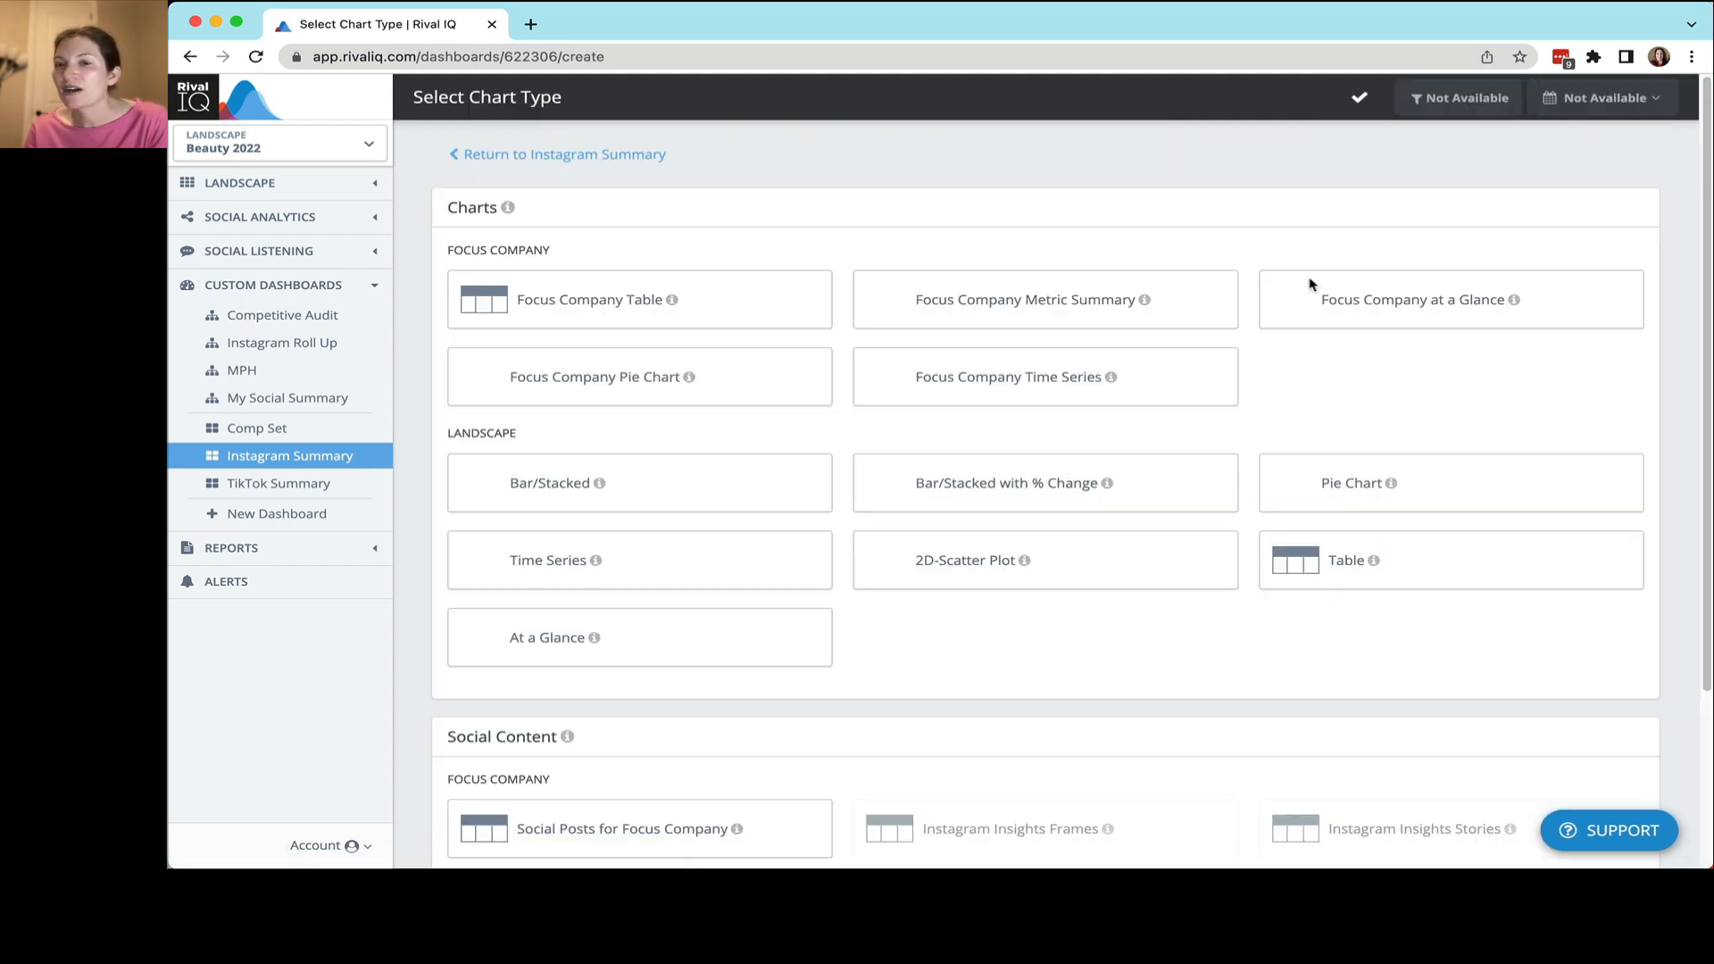
{"action": "left_click", "coordinate": [1470, 545]}
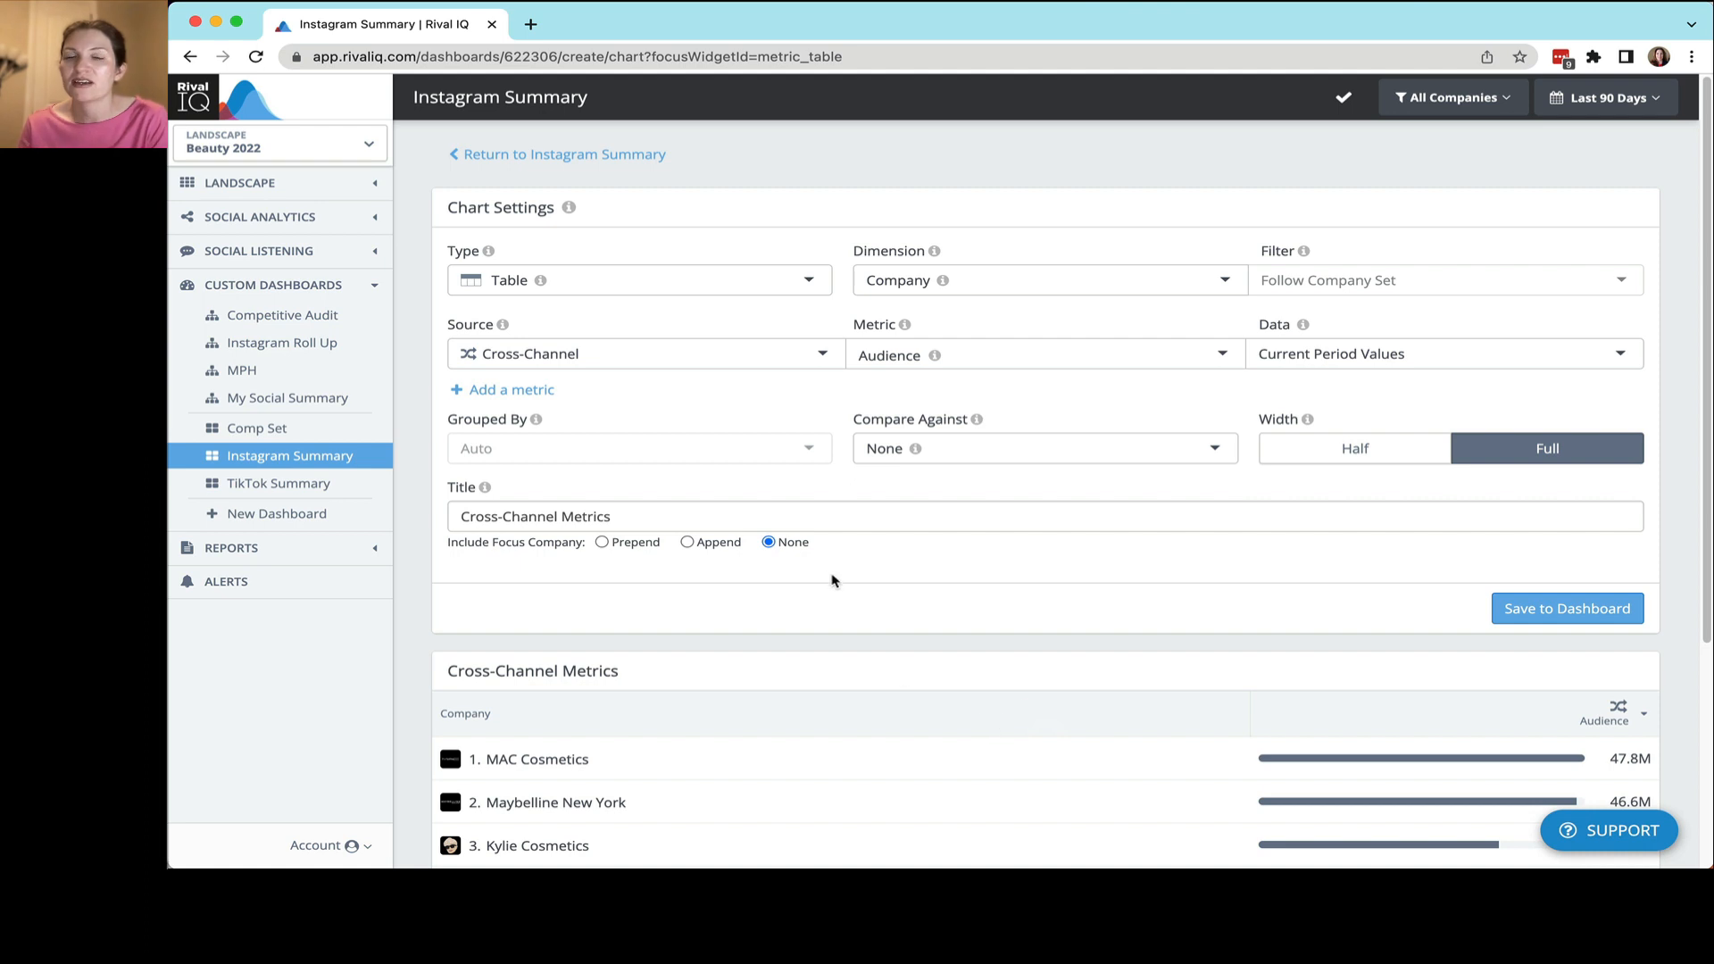
{"action": "left_click", "coordinate": [561, 355]}
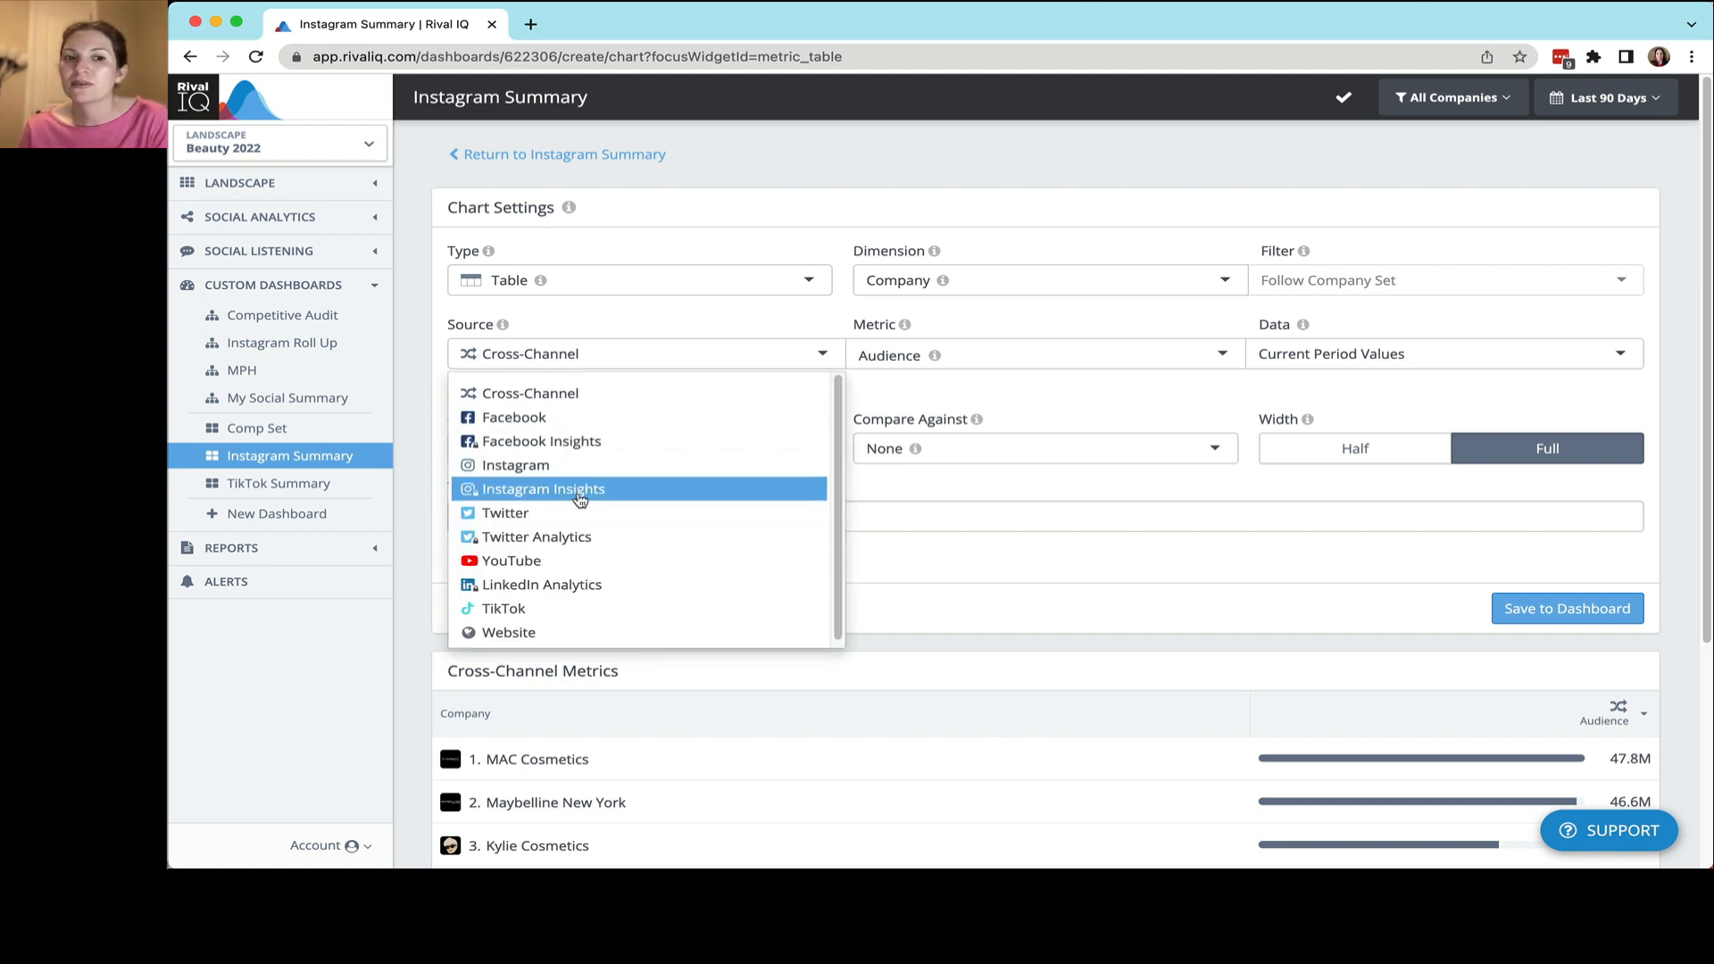
{"action": "left_click", "coordinate": [571, 466]}
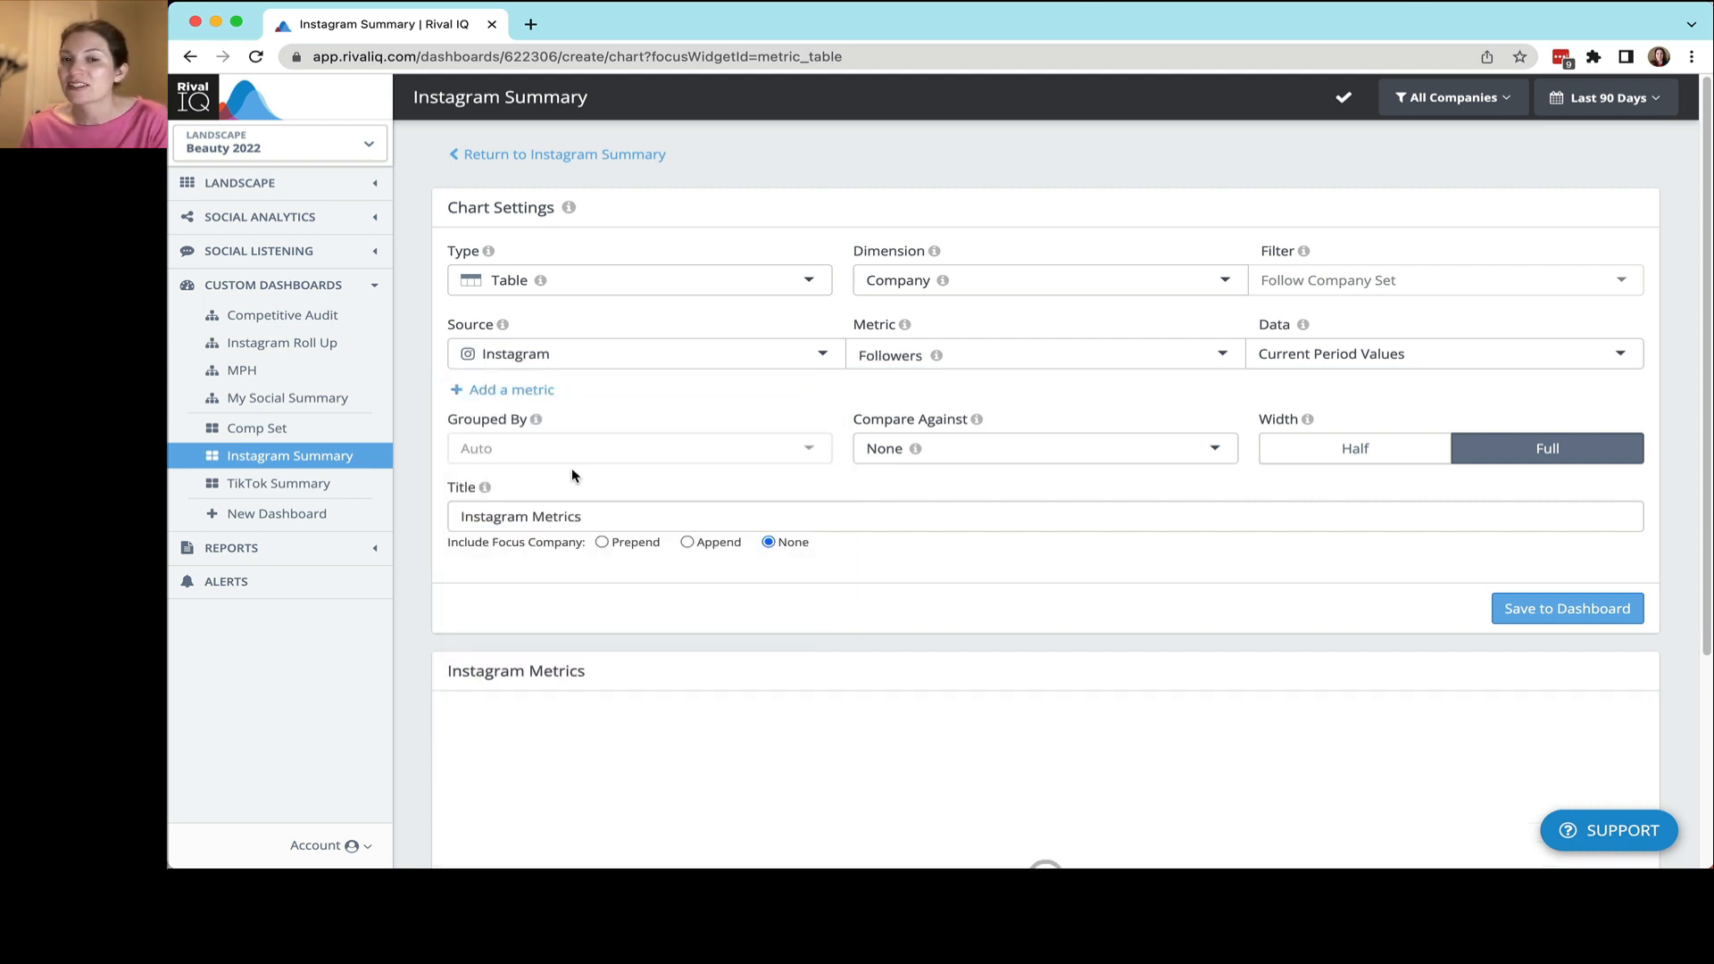
- Add Posts and Engagement Rate by Follower as the table's second and third Instagram metrics
{"action": "left_click", "coordinate": [521, 390]}
{"action": "left_click", "coordinate": [924, 393]}
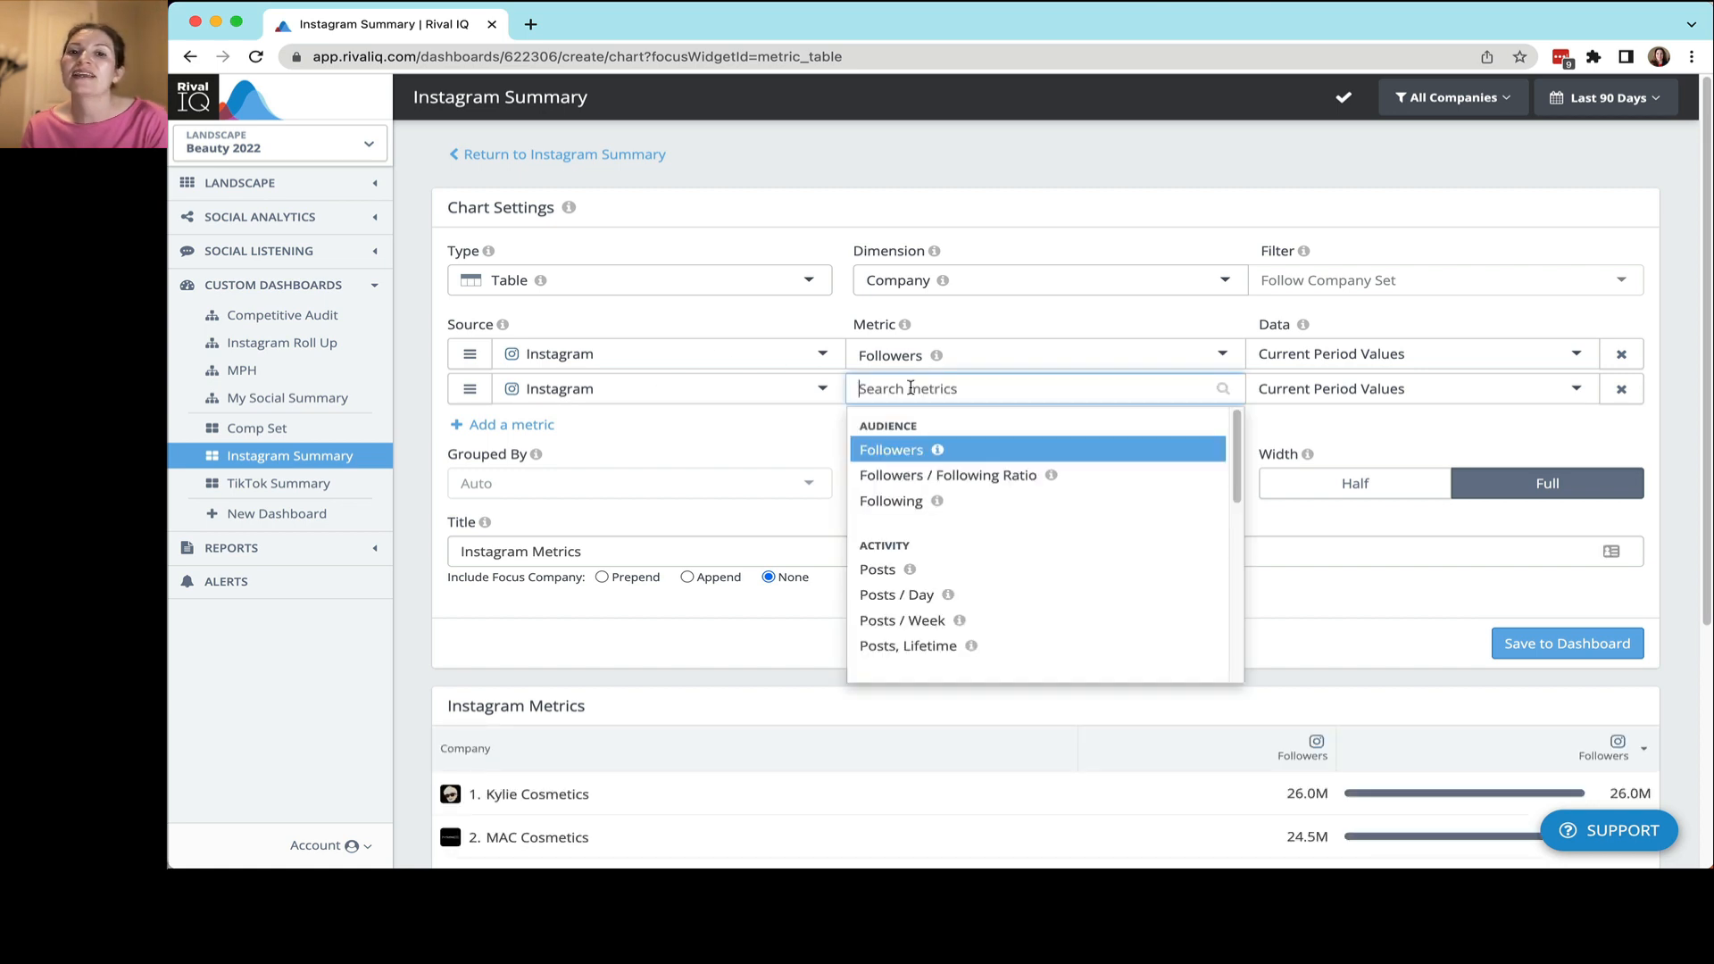
{"action": "left_click", "coordinate": [955, 574]}
{"action": "left_click", "coordinate": [525, 425]}
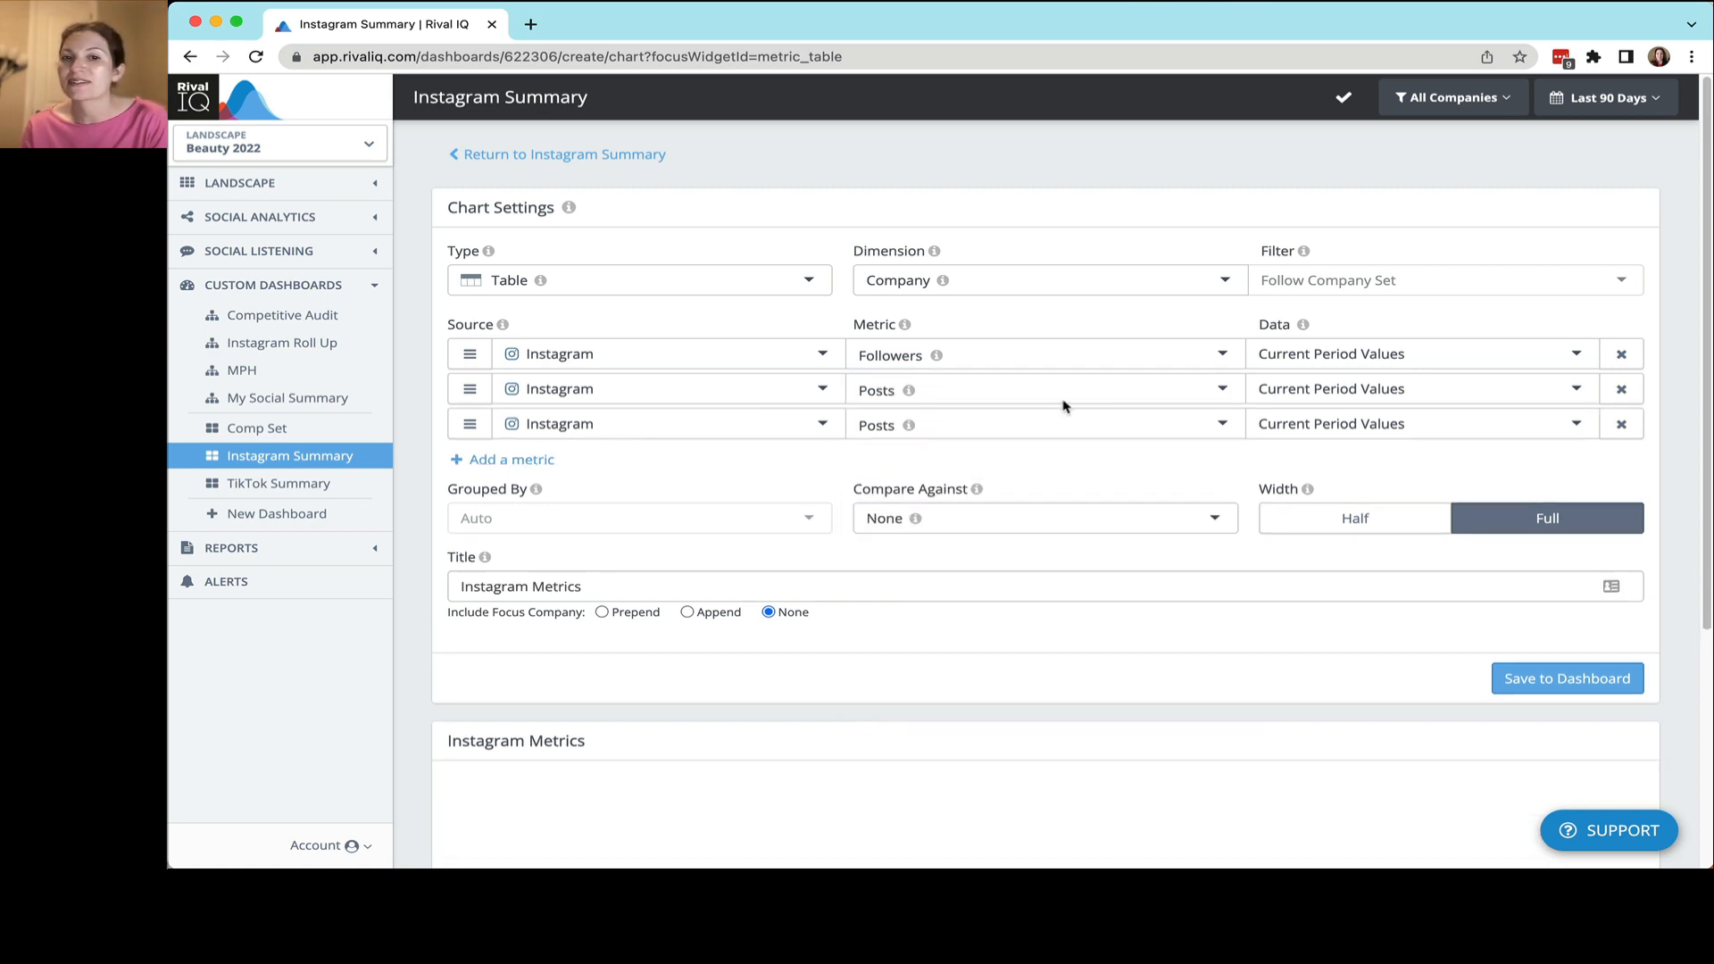
{"action": "left_click", "coordinate": [1062, 423]}
{"action": "scroll", "coordinate": [1062, 615], "scroll_direction": "down", "scroll_amount": 3}
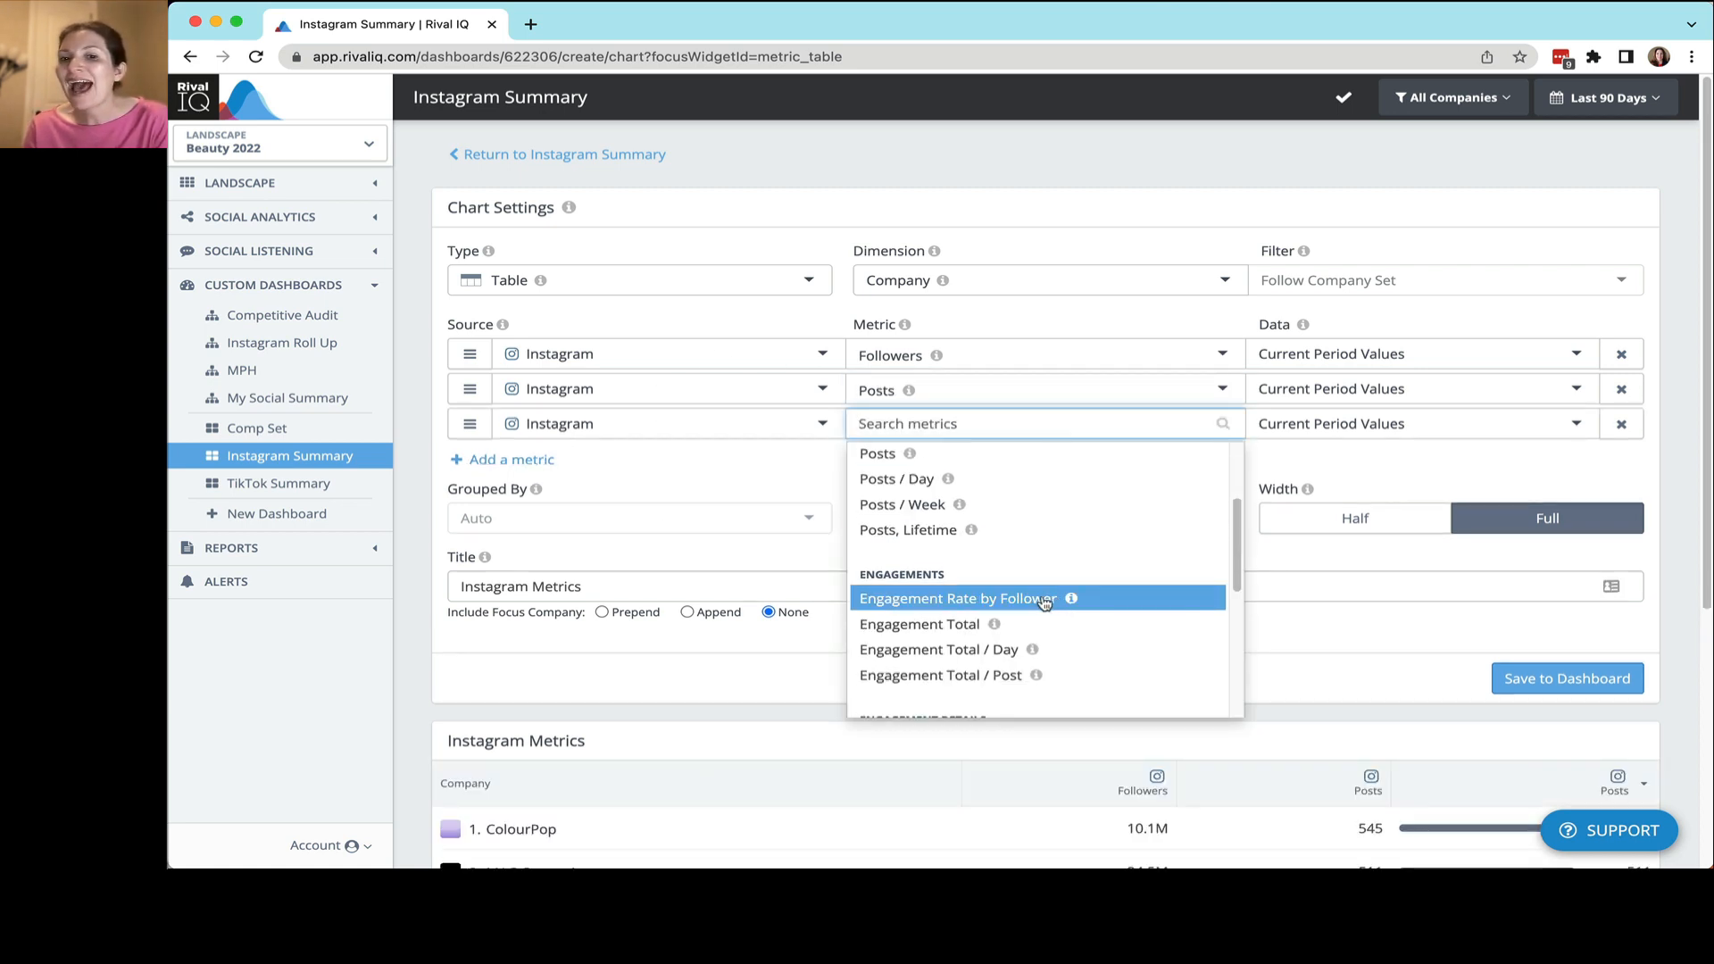
{"action": "left_click", "coordinate": [1046, 600]}
- Add Comments as the table's fourth Instagram metric and save the chart to the dashboard
{"action": "left_click", "coordinate": [527, 462]}
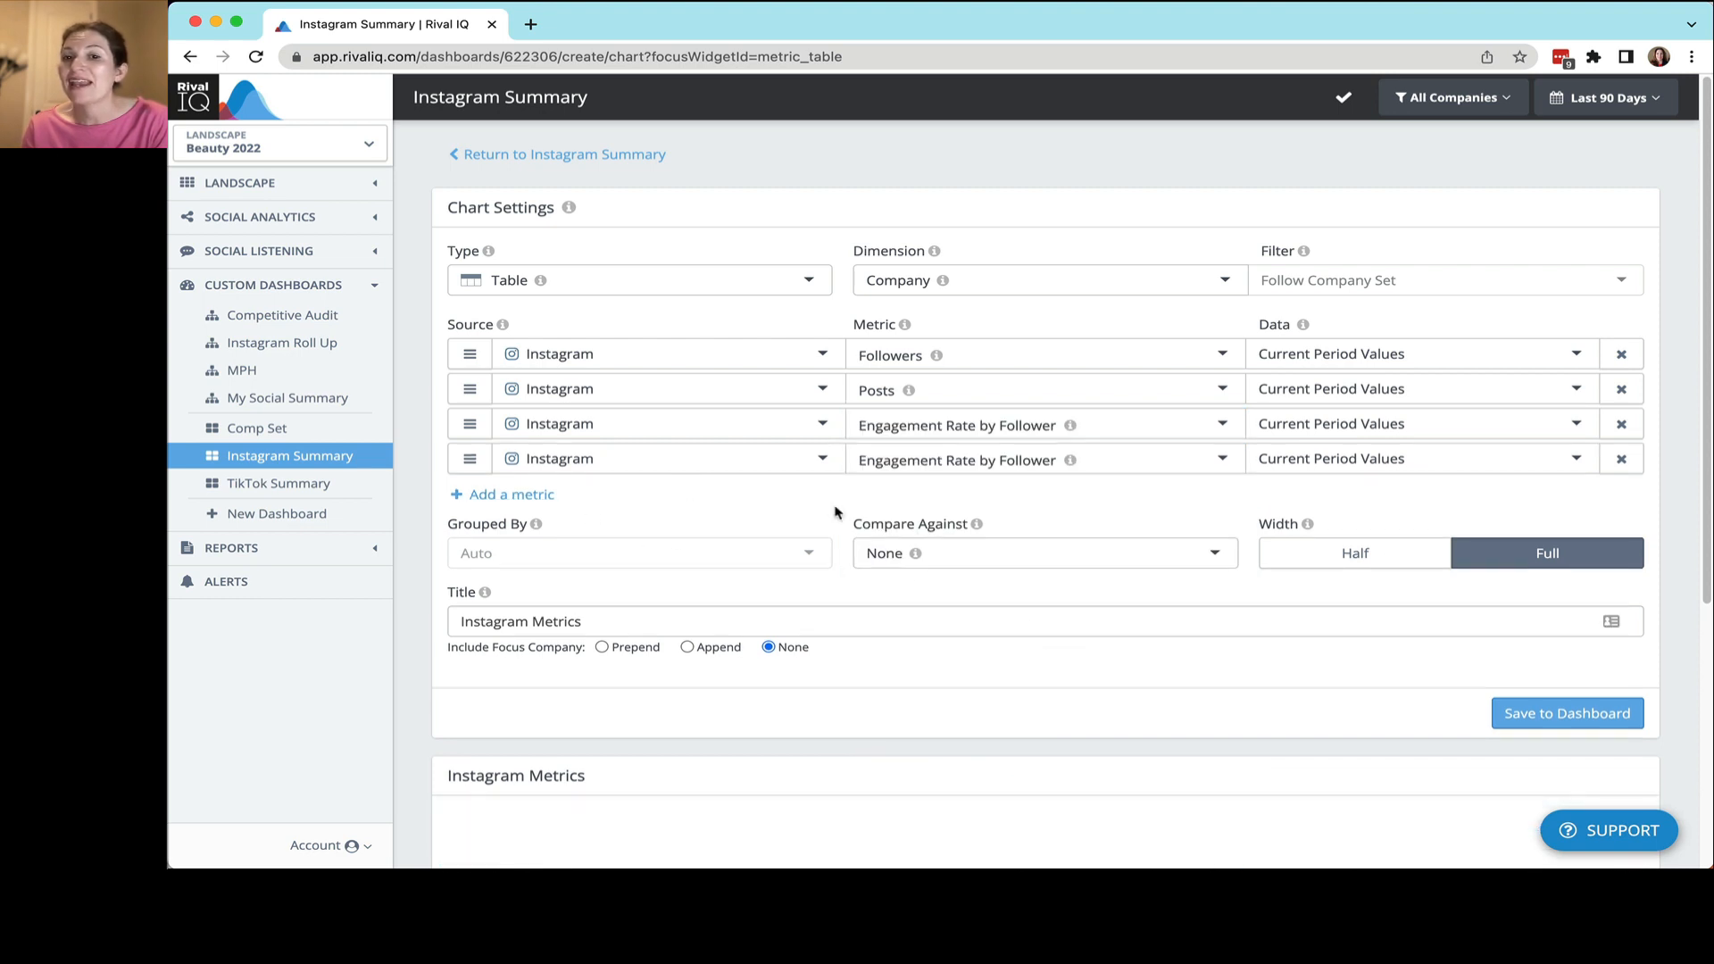
{"action": "left_click", "coordinate": [1160, 460]}
{"action": "scroll", "coordinate": [1130, 594], "scroll_direction": "down", "scroll_amount": 5}
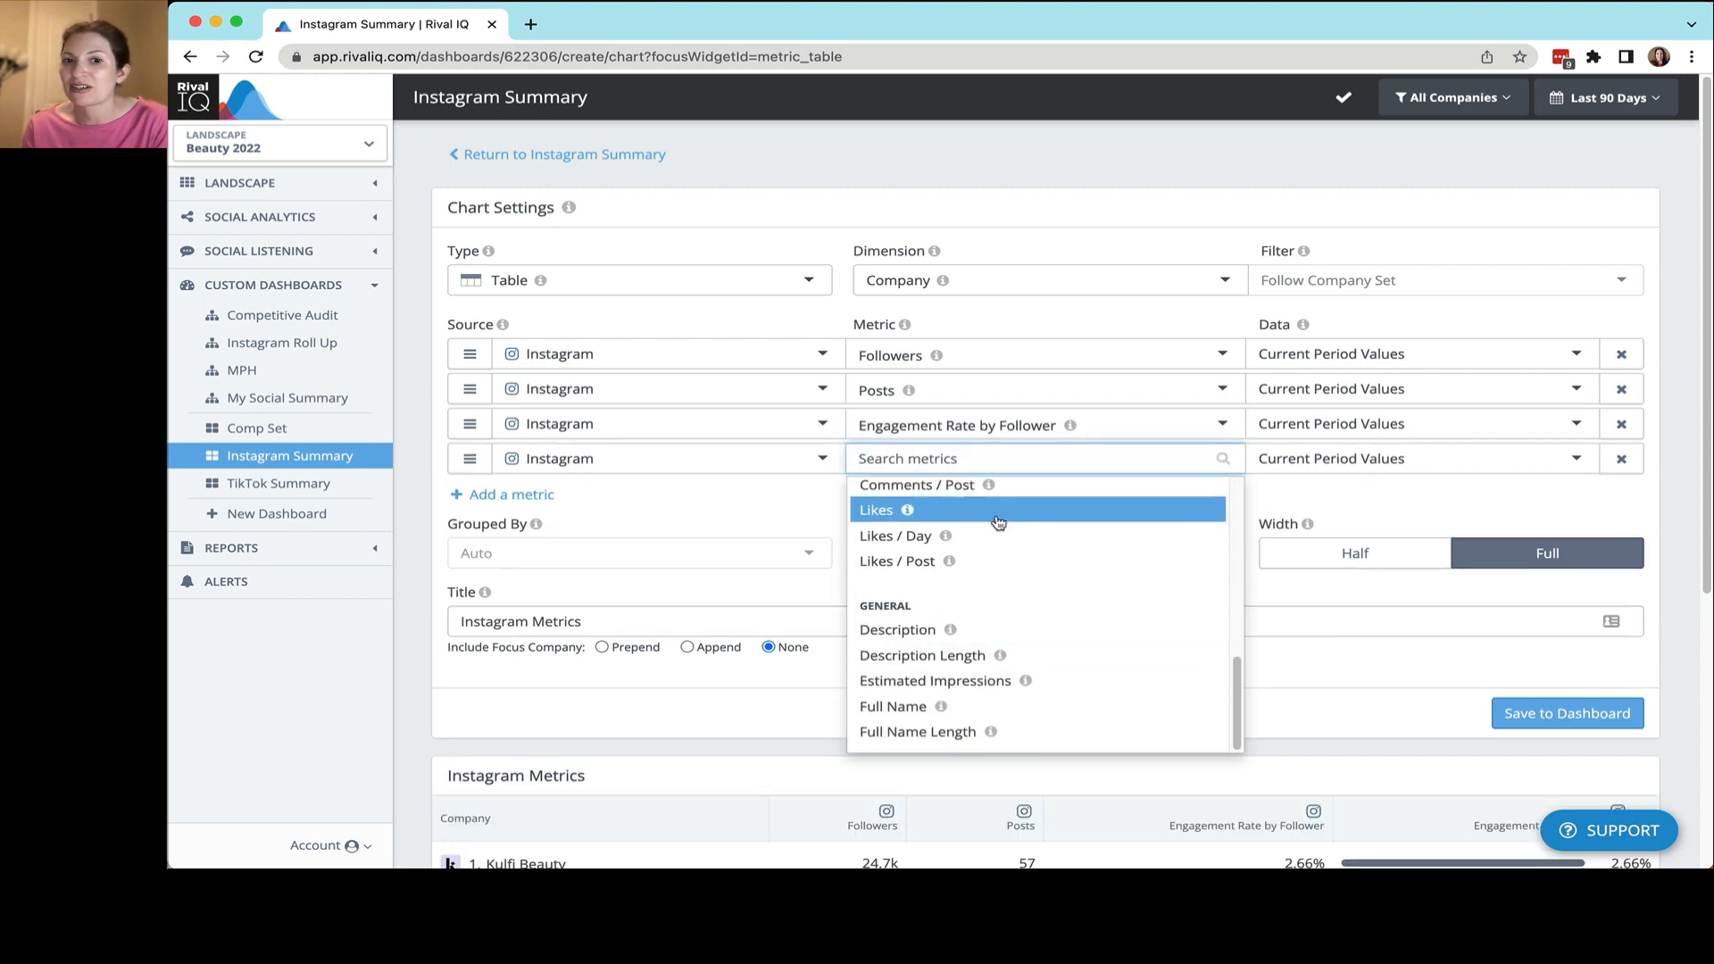
{"action": "scroll", "coordinate": [998, 518], "scroll_direction": "up", "scroll_amount": 1}
{"action": "scroll", "coordinate": [996, 528], "scroll_direction": "up", "scroll_amount": 5}
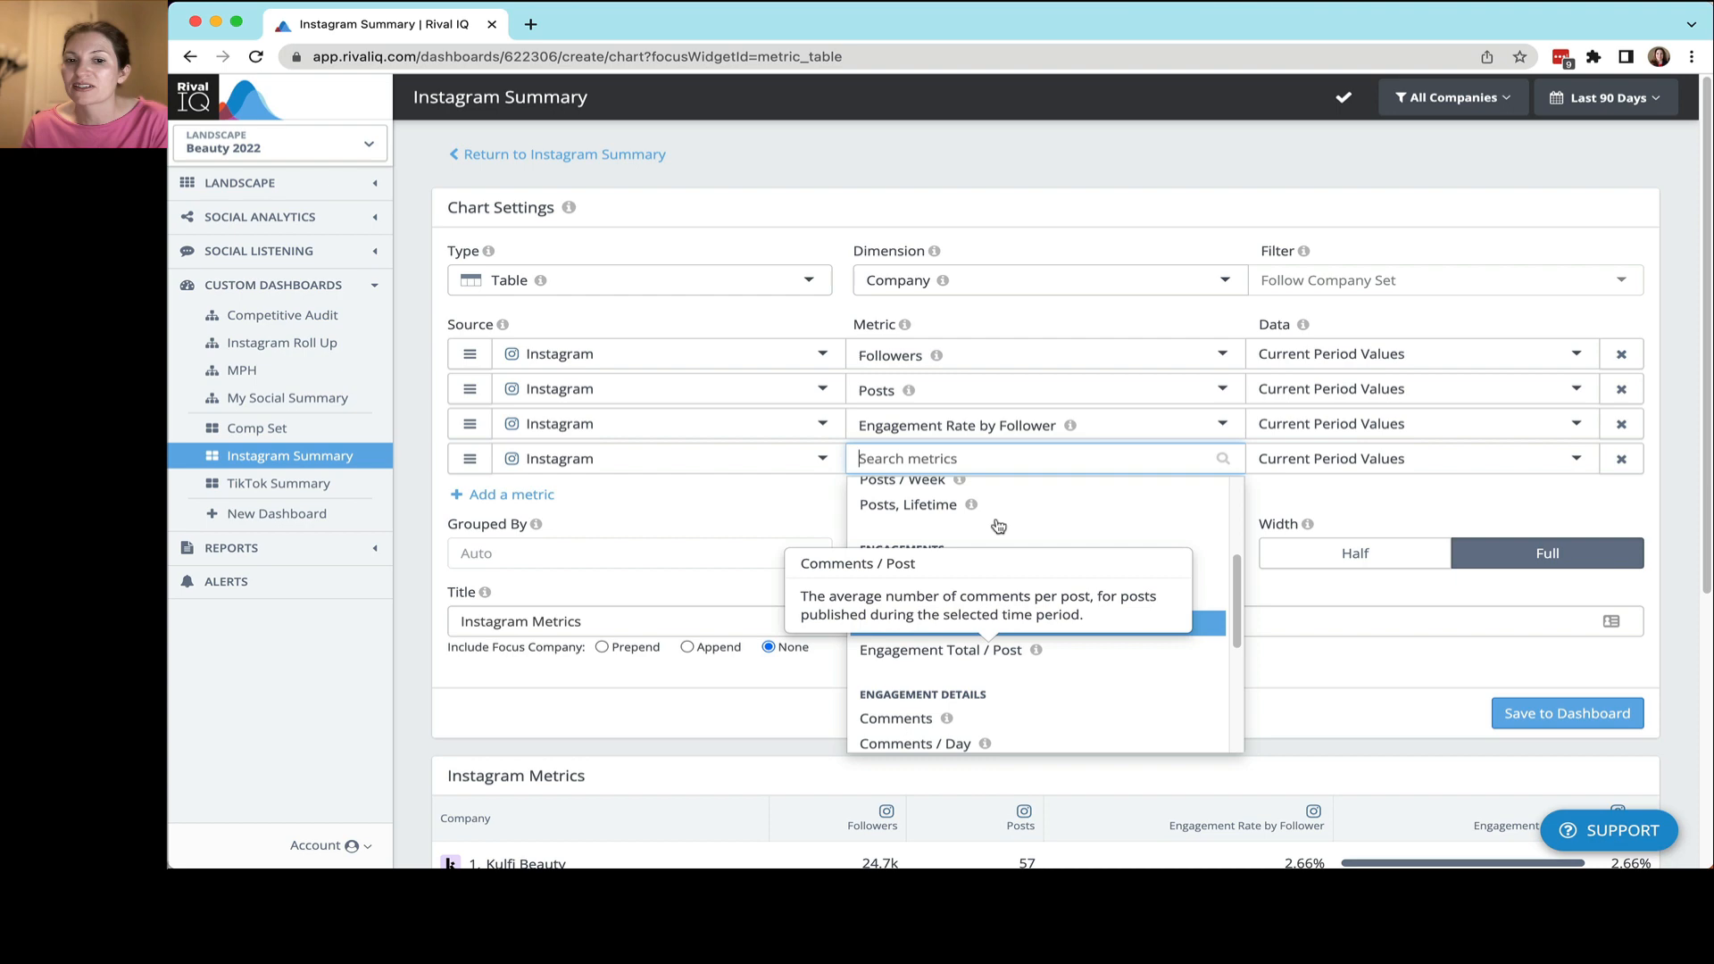
{"action": "left_click", "coordinate": [976, 717]}
{"action": "scroll", "coordinate": [1062, 690], "scroll_direction": "down", "scroll_amount": 4}
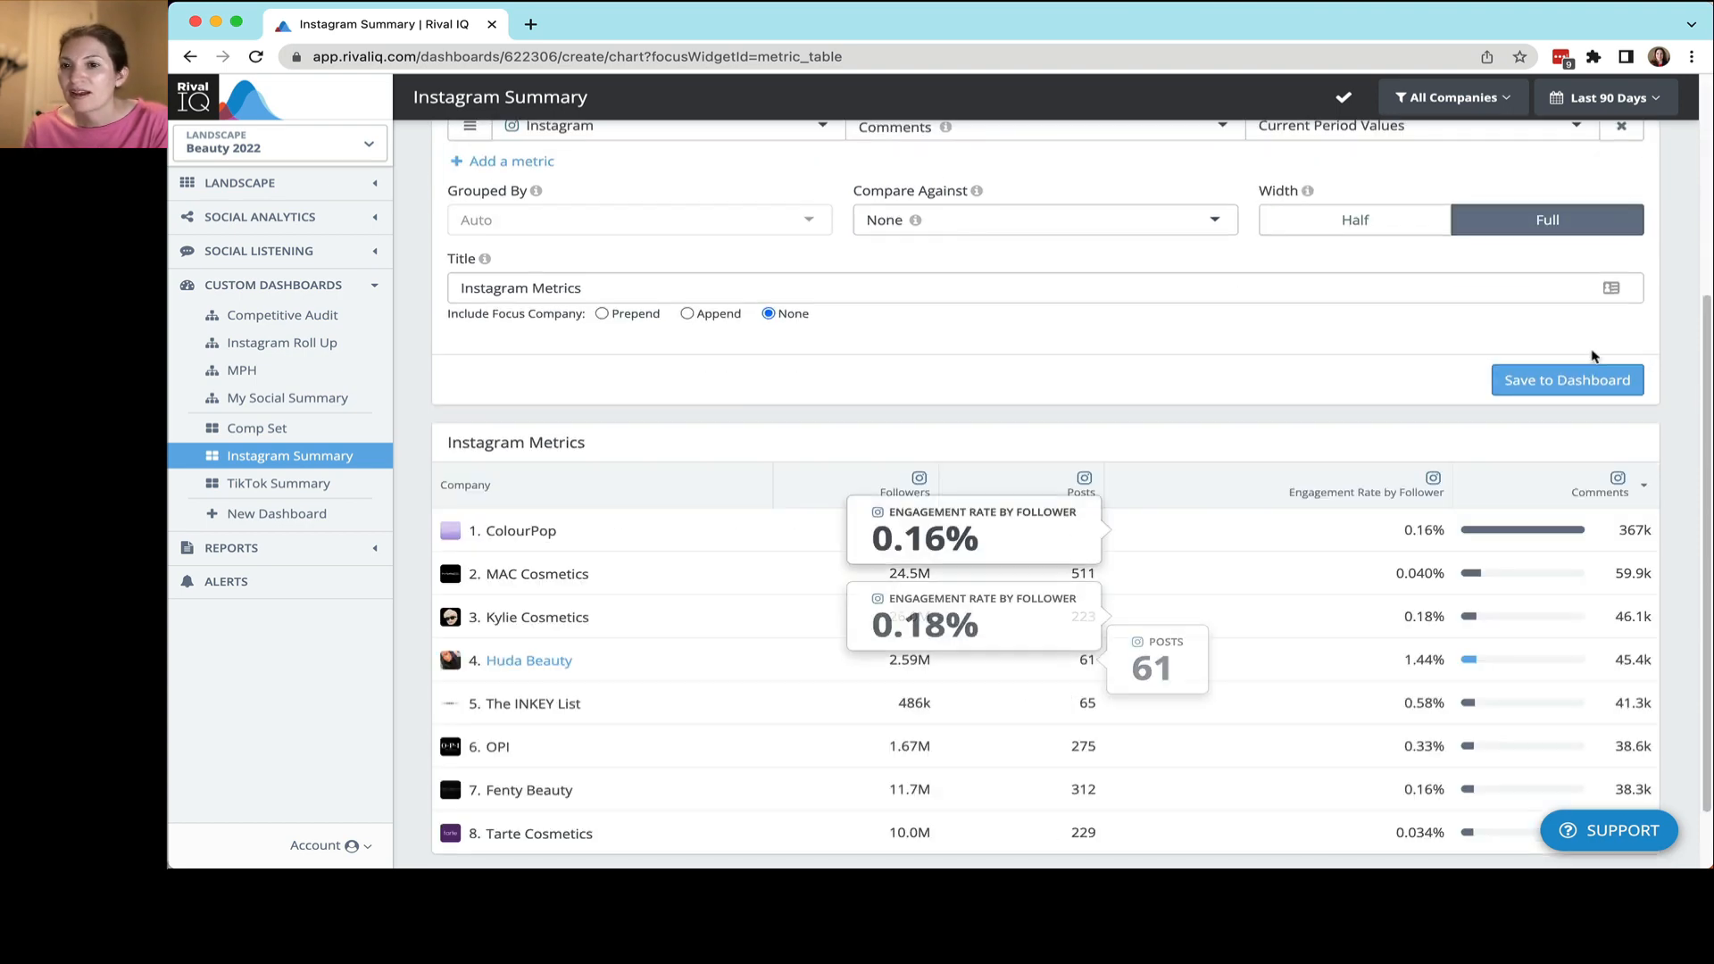
{"action": "left_click", "coordinate": [1560, 382]}
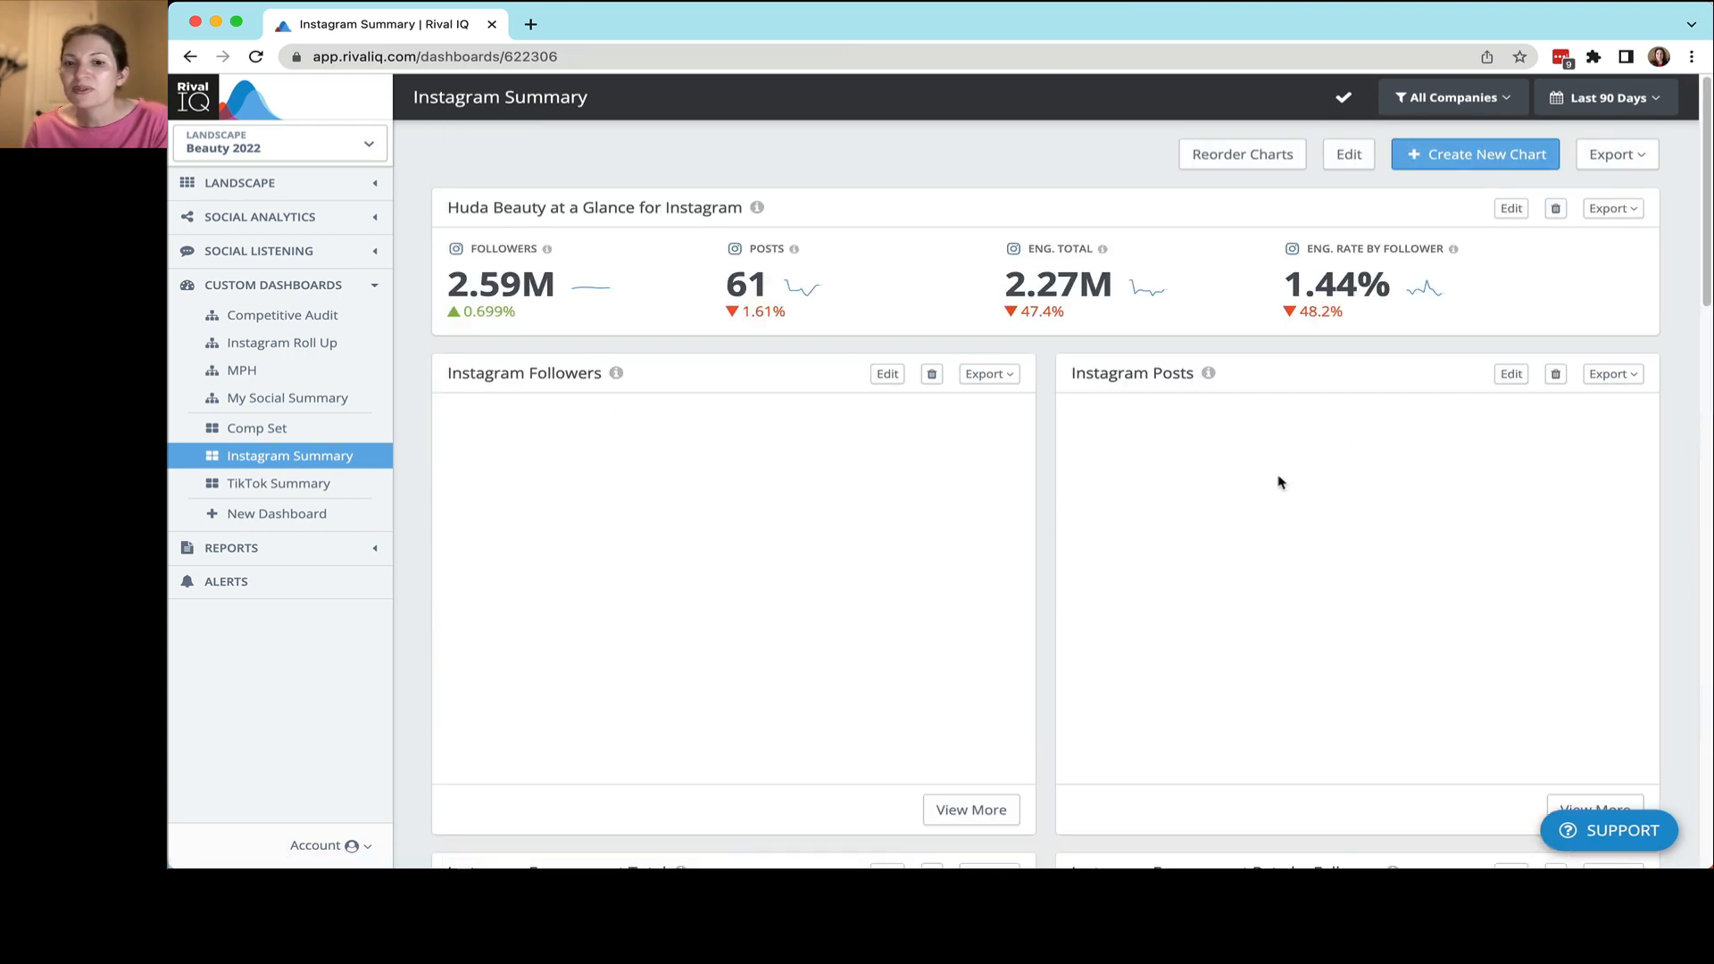
- Reorder the dashboard's charts so Instagram Metrics sits directly below Huda Beauty at a Glance for Instagram, and save the order
{"action": "scroll", "coordinate": [1279, 487], "scroll_direction": "down", "scroll_amount": 15}
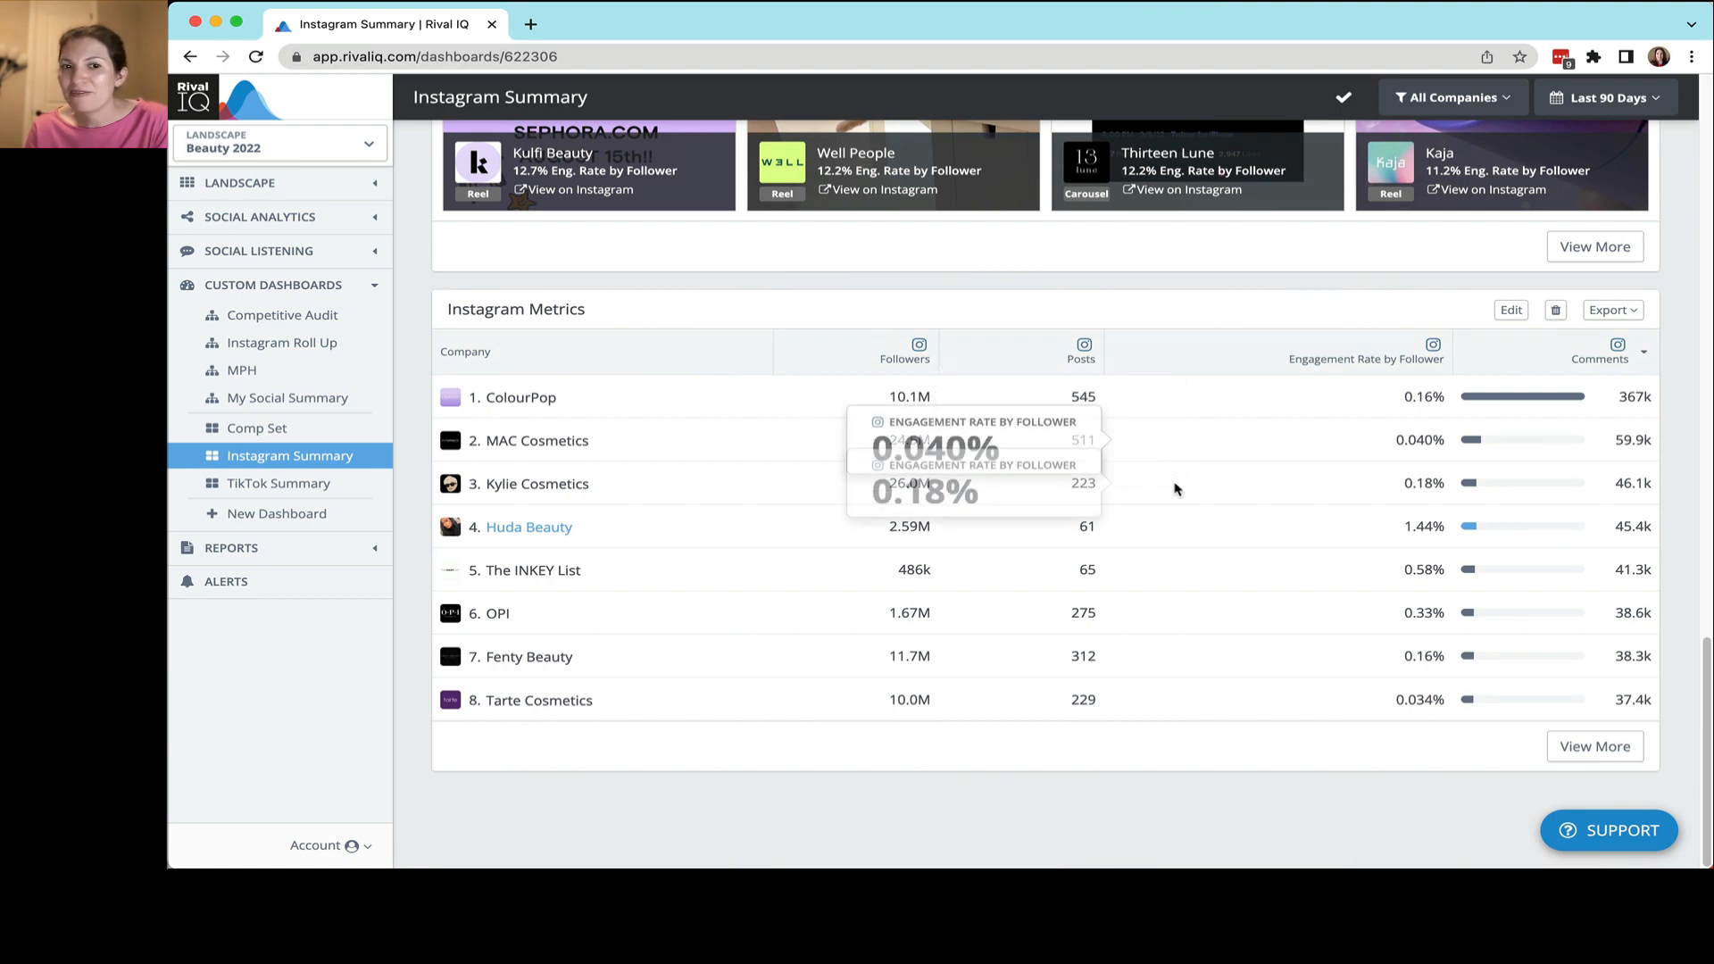
{"action": "scroll", "coordinate": [1176, 488], "scroll_direction": "up", "scroll_amount": 20}
{"action": "left_click", "coordinate": [1235, 150]}
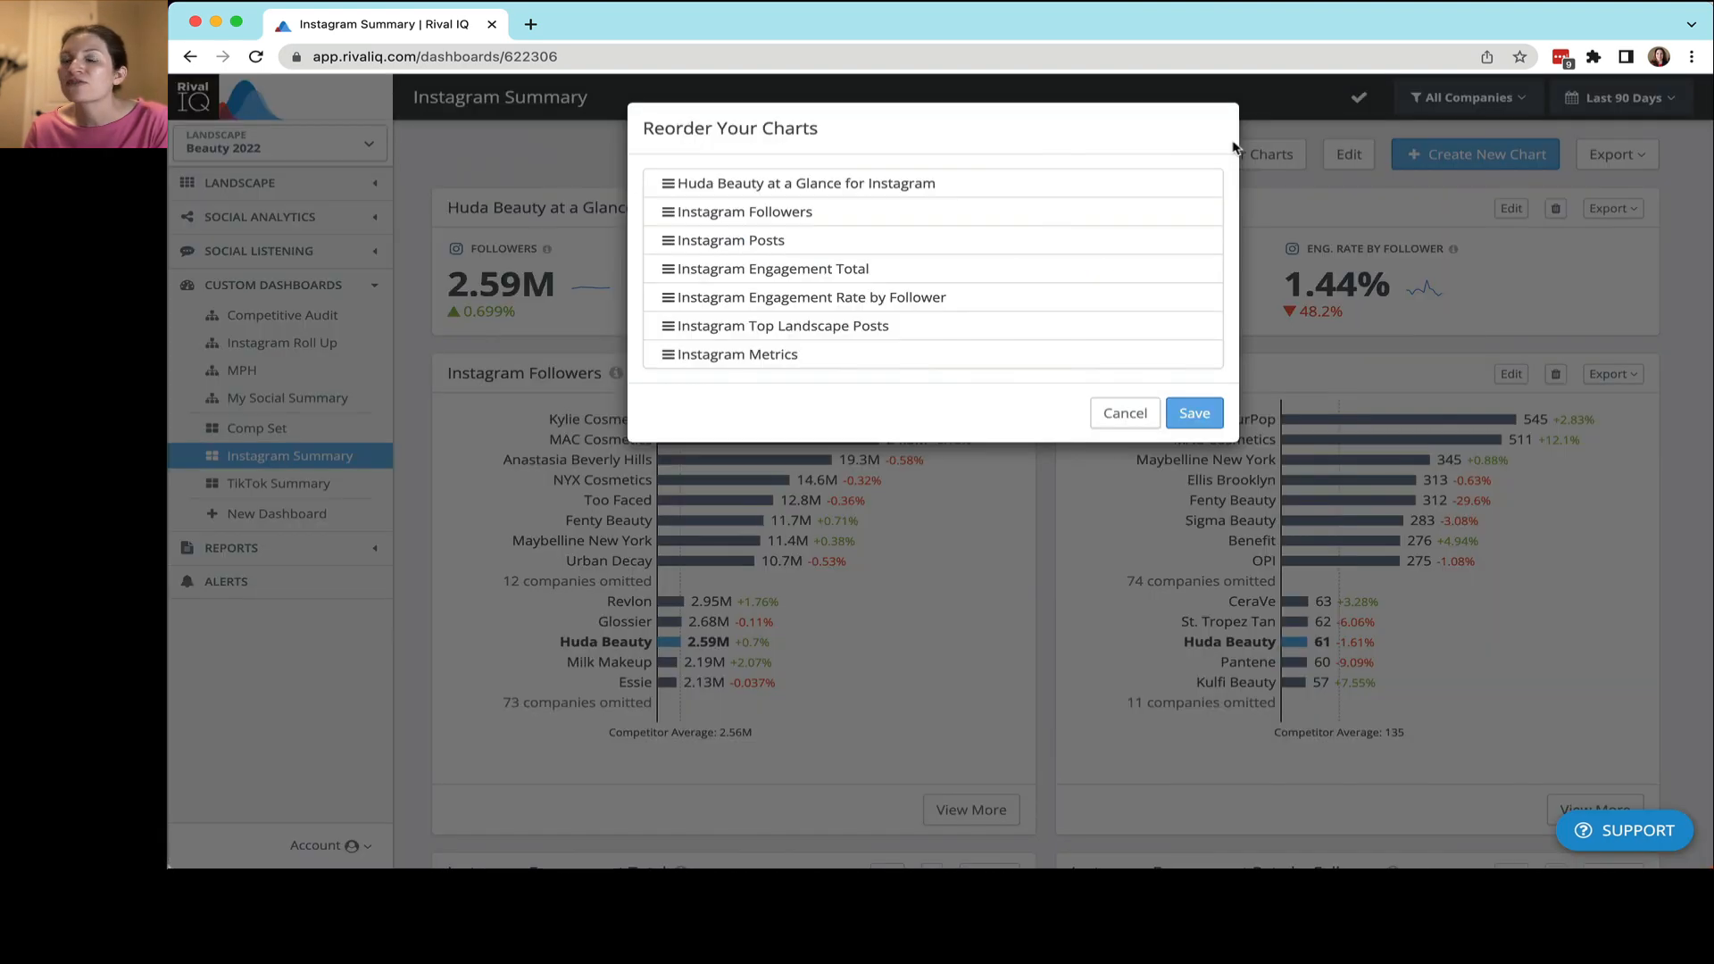
{"action": "left_click_drag", "start_coordinate": [666, 357], "coordinate": [657, 200]}
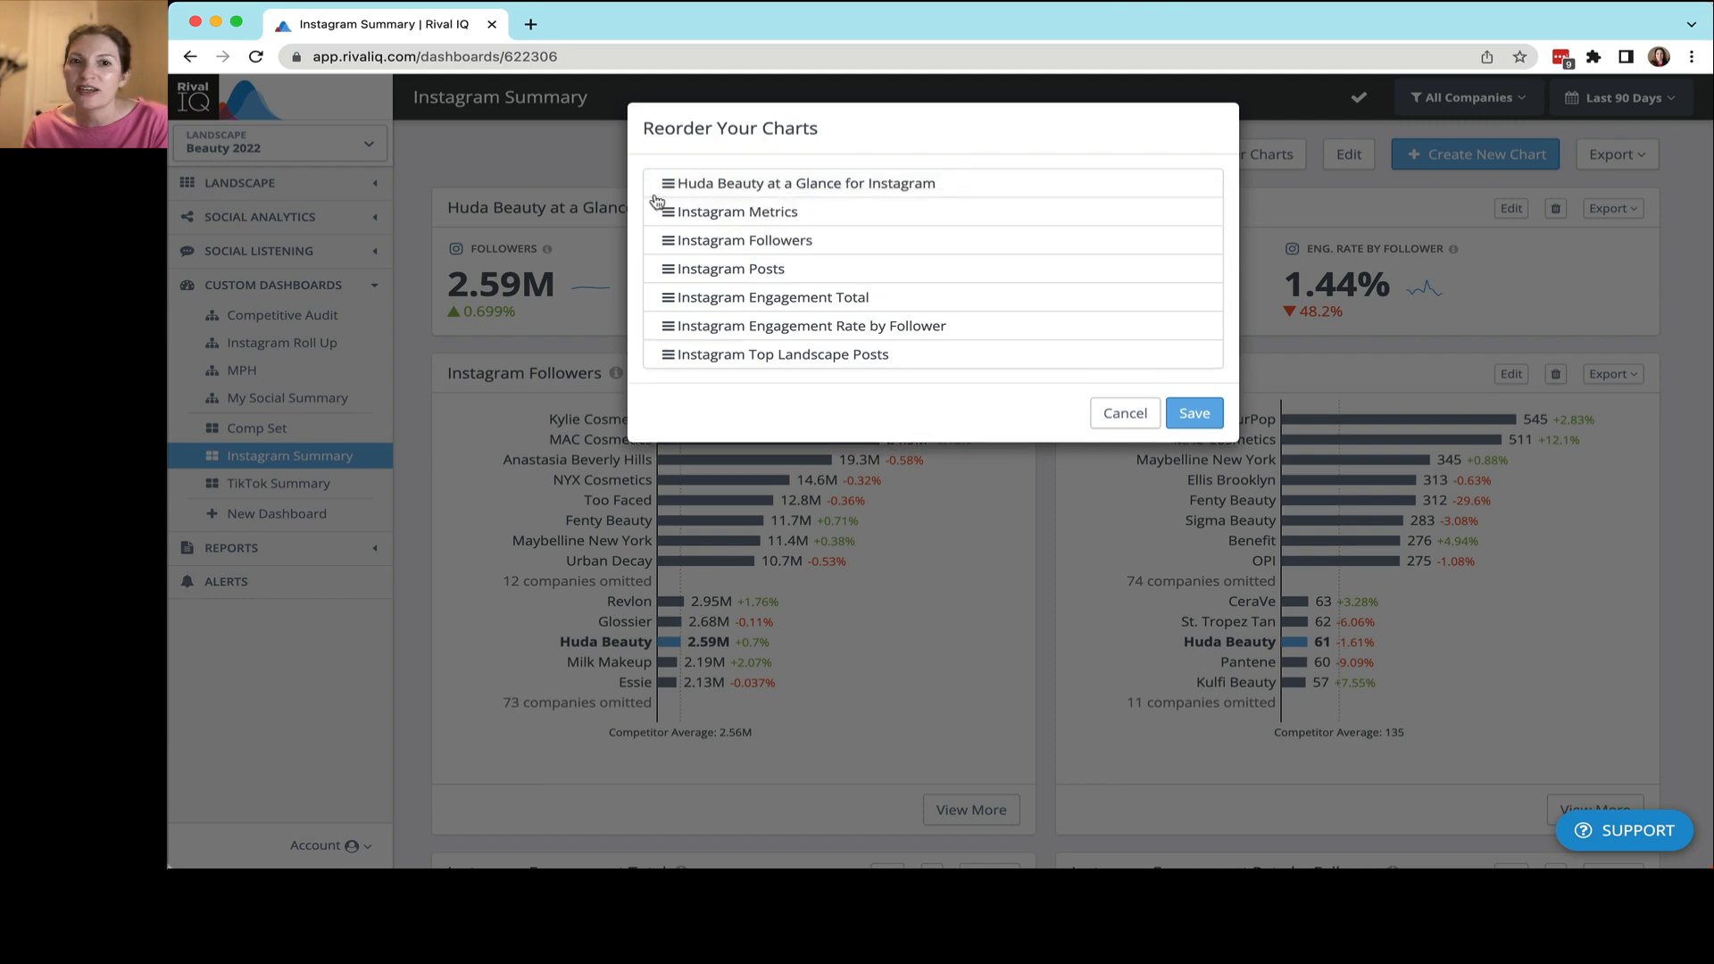
{"action": "left_click", "coordinate": [1207, 411]}
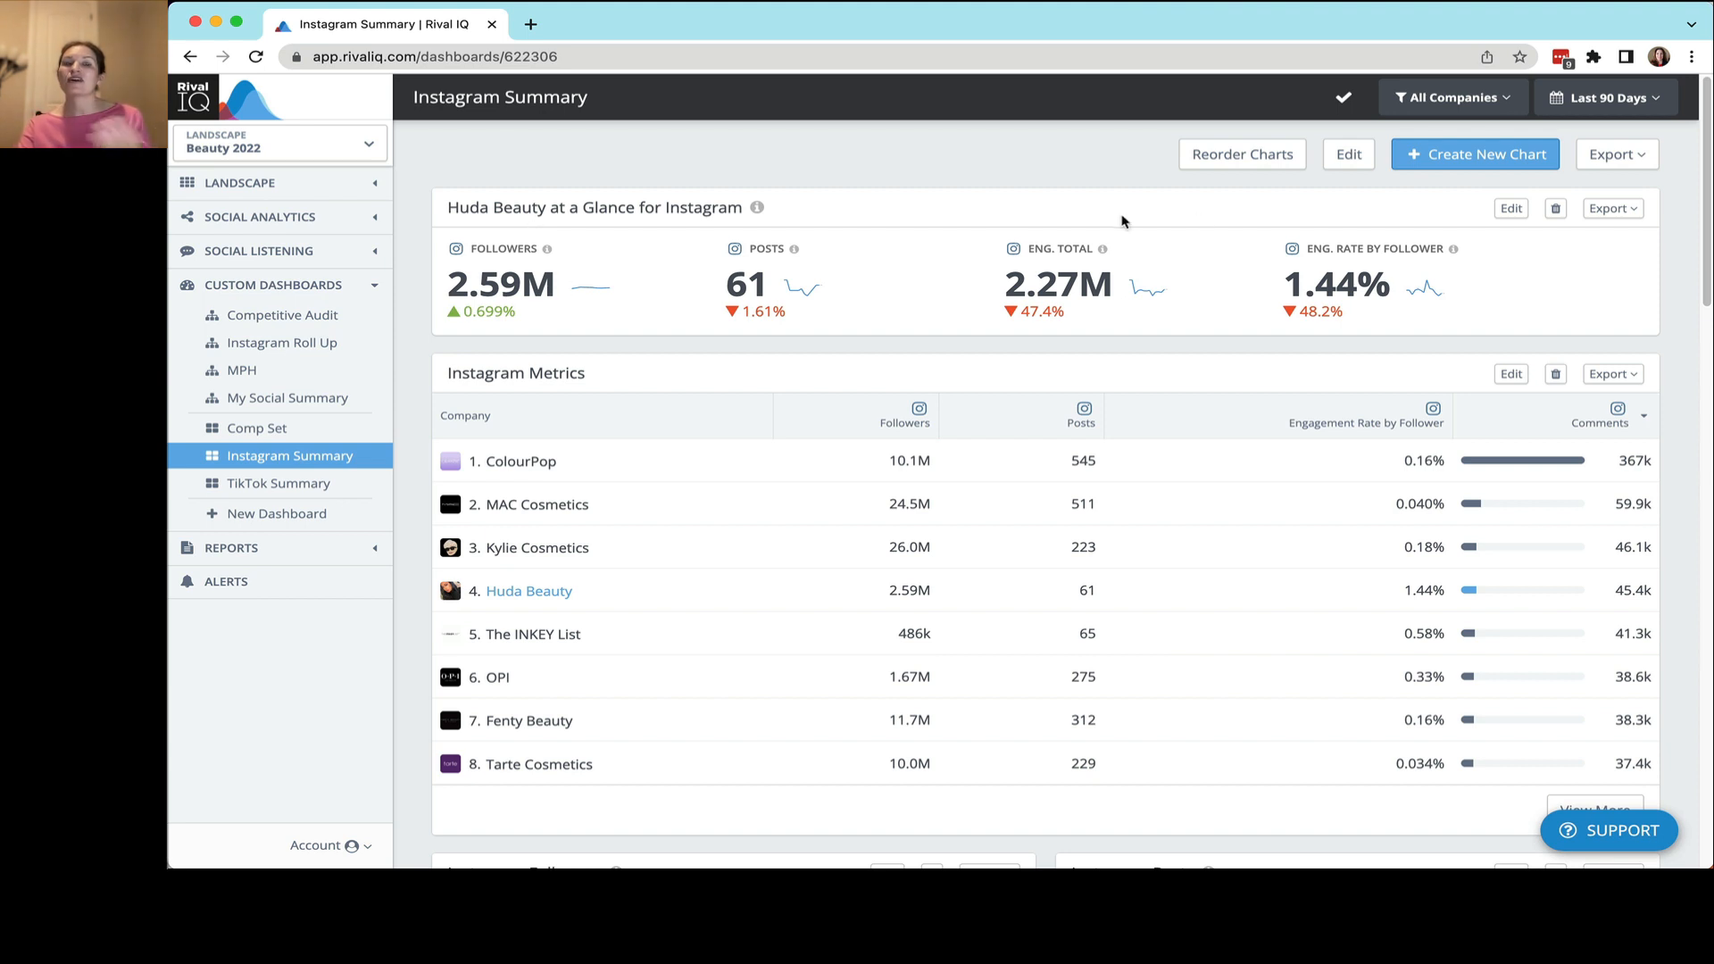
{"action": "scroll", "coordinate": [920, 546], "scroll_direction": "down", "scroll_amount": 2}
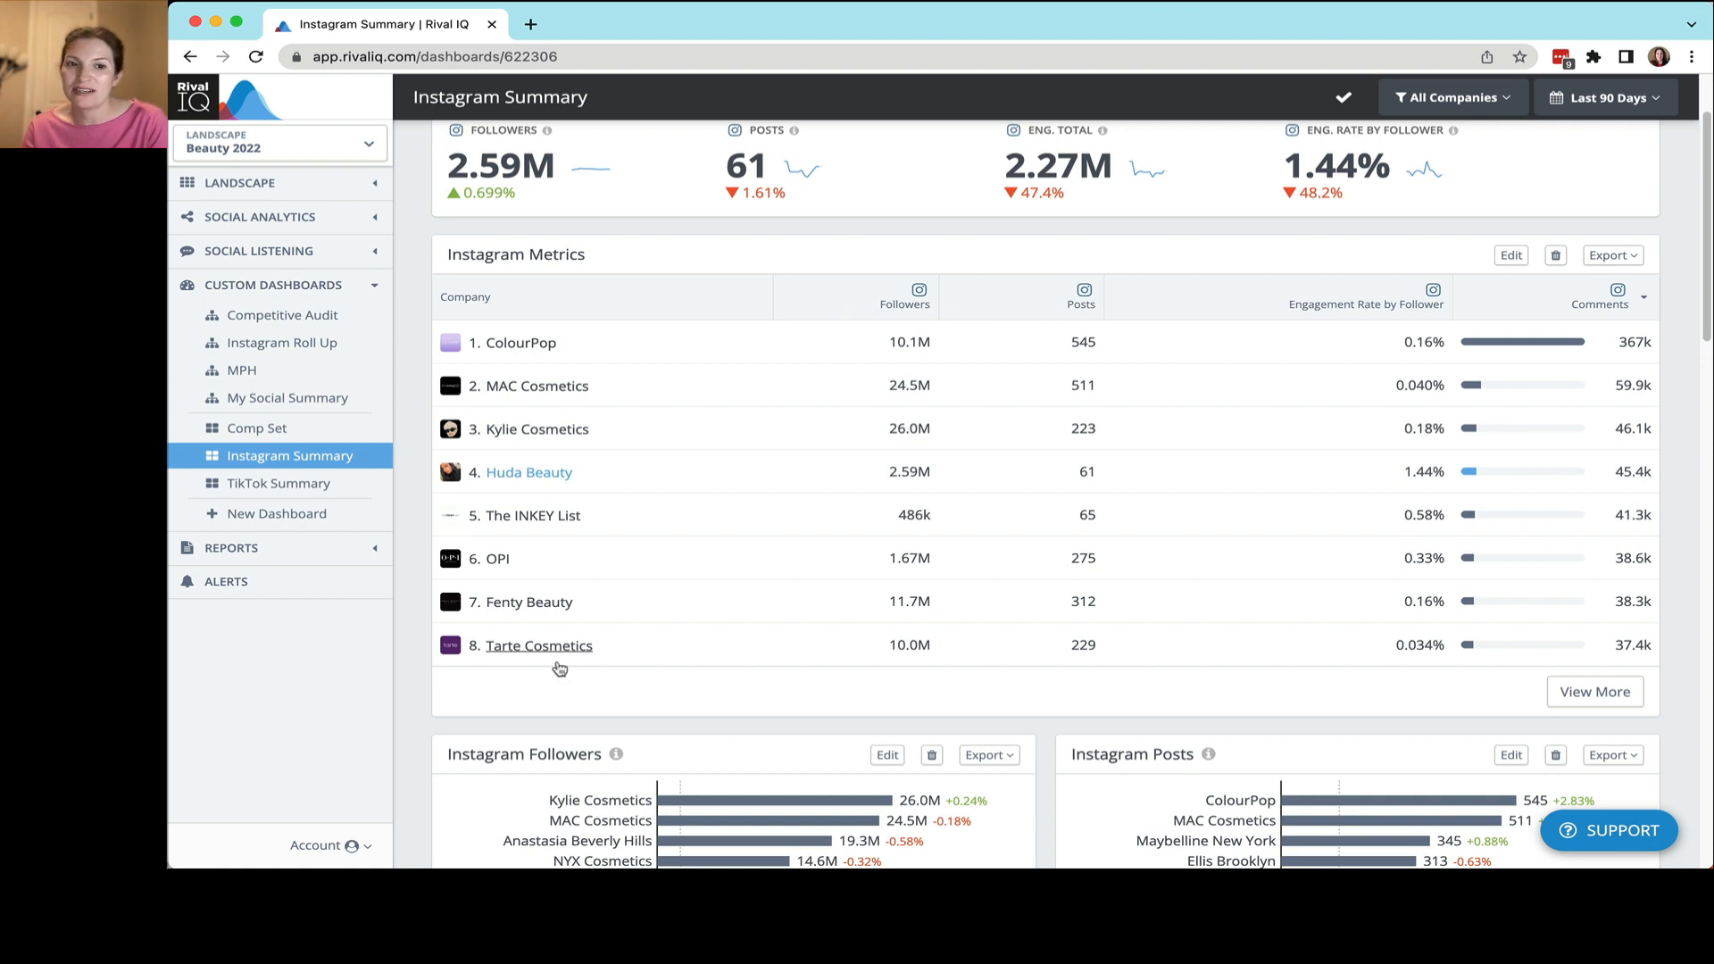
{"action": "scroll", "coordinate": [547, 683], "scroll_direction": "up", "scroll_amount": 2}
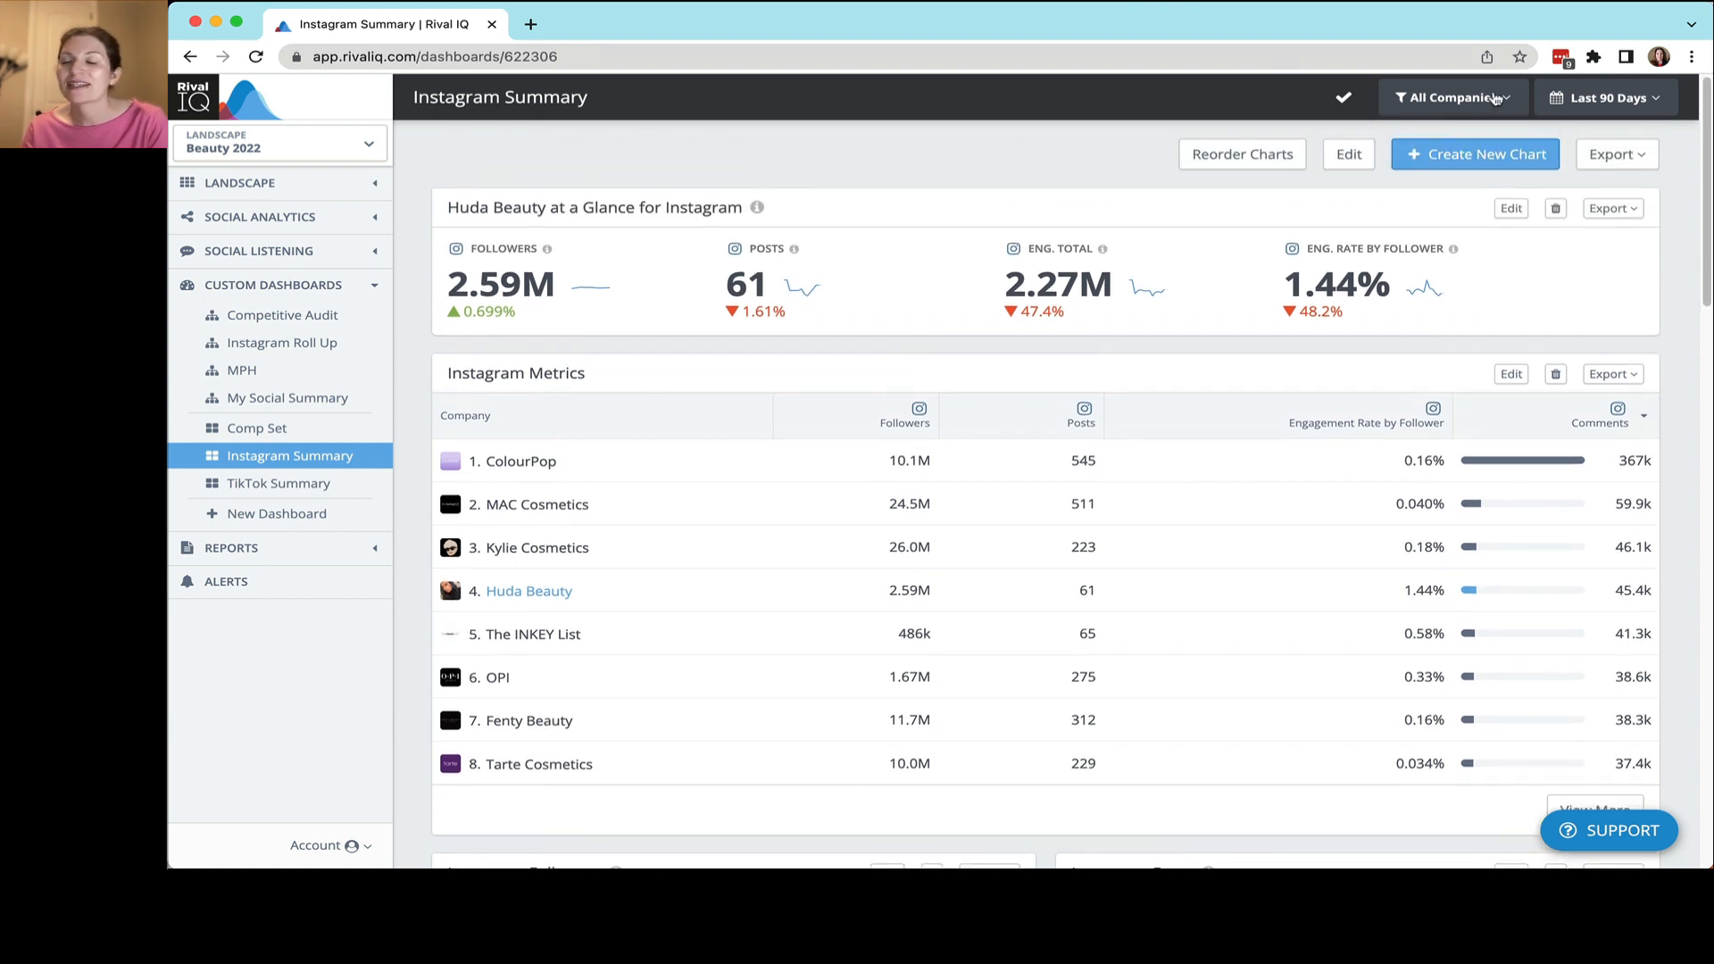
- Review the options for scheduling the whole dashboard as an emailed report, and close them without scheduling
{"action": "left_click", "coordinate": [1614, 157]}
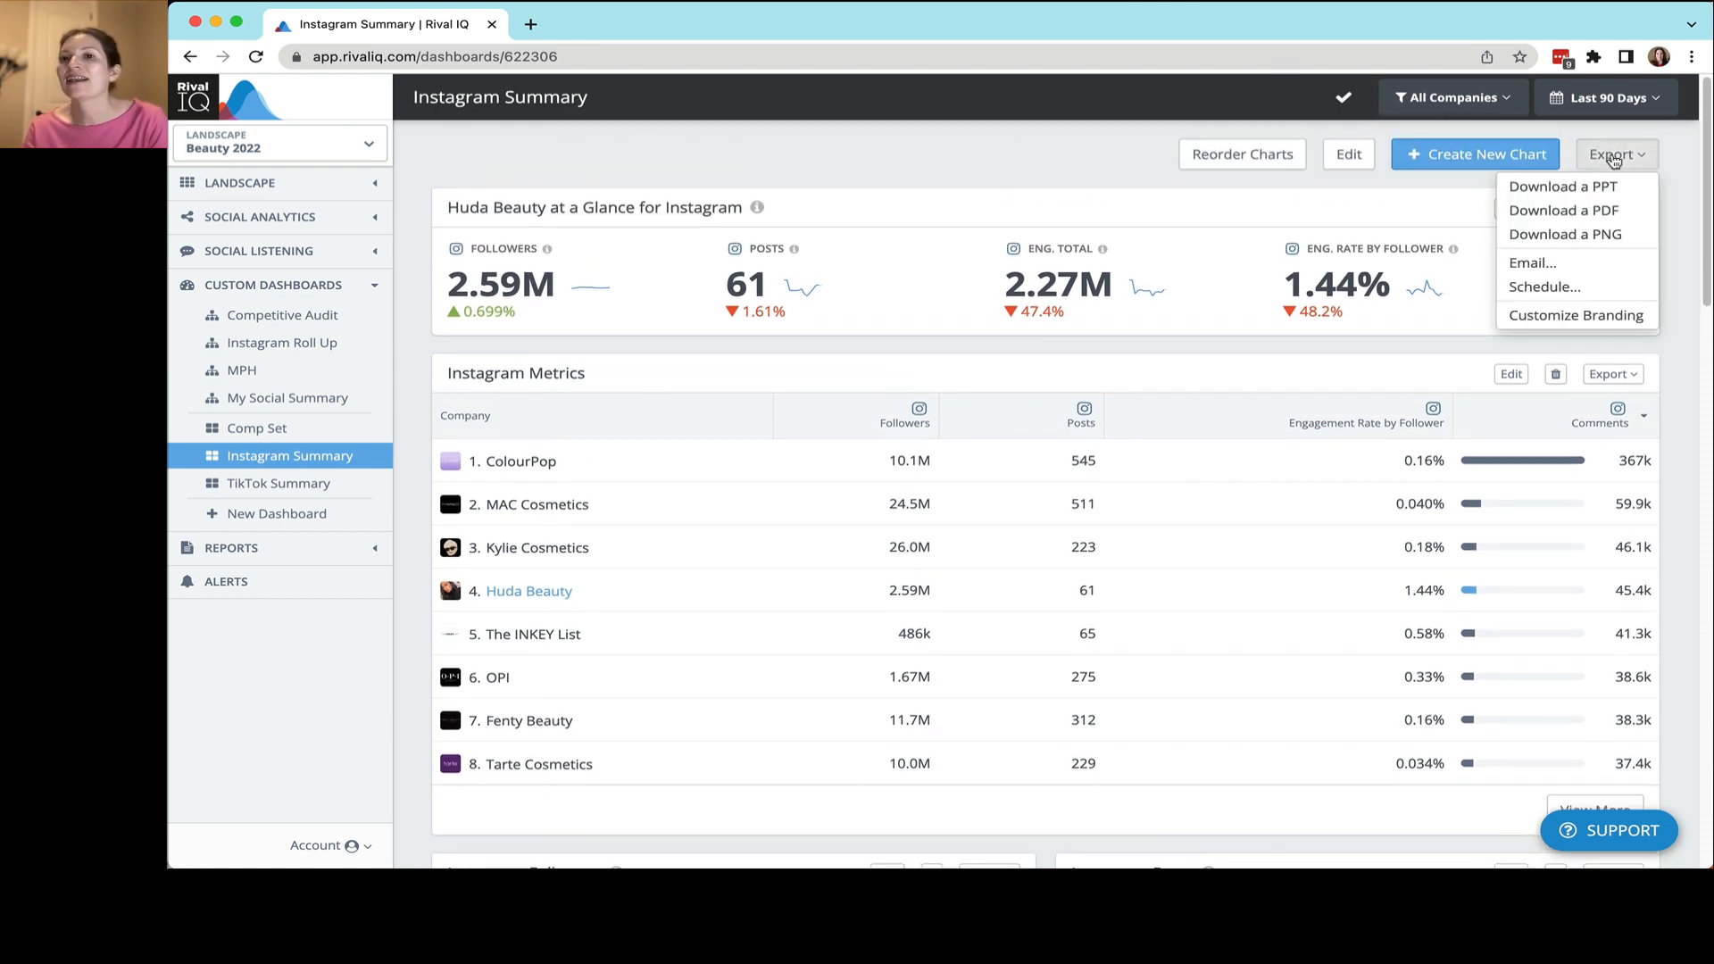
{"action": "left_click", "coordinate": [1595, 295]}
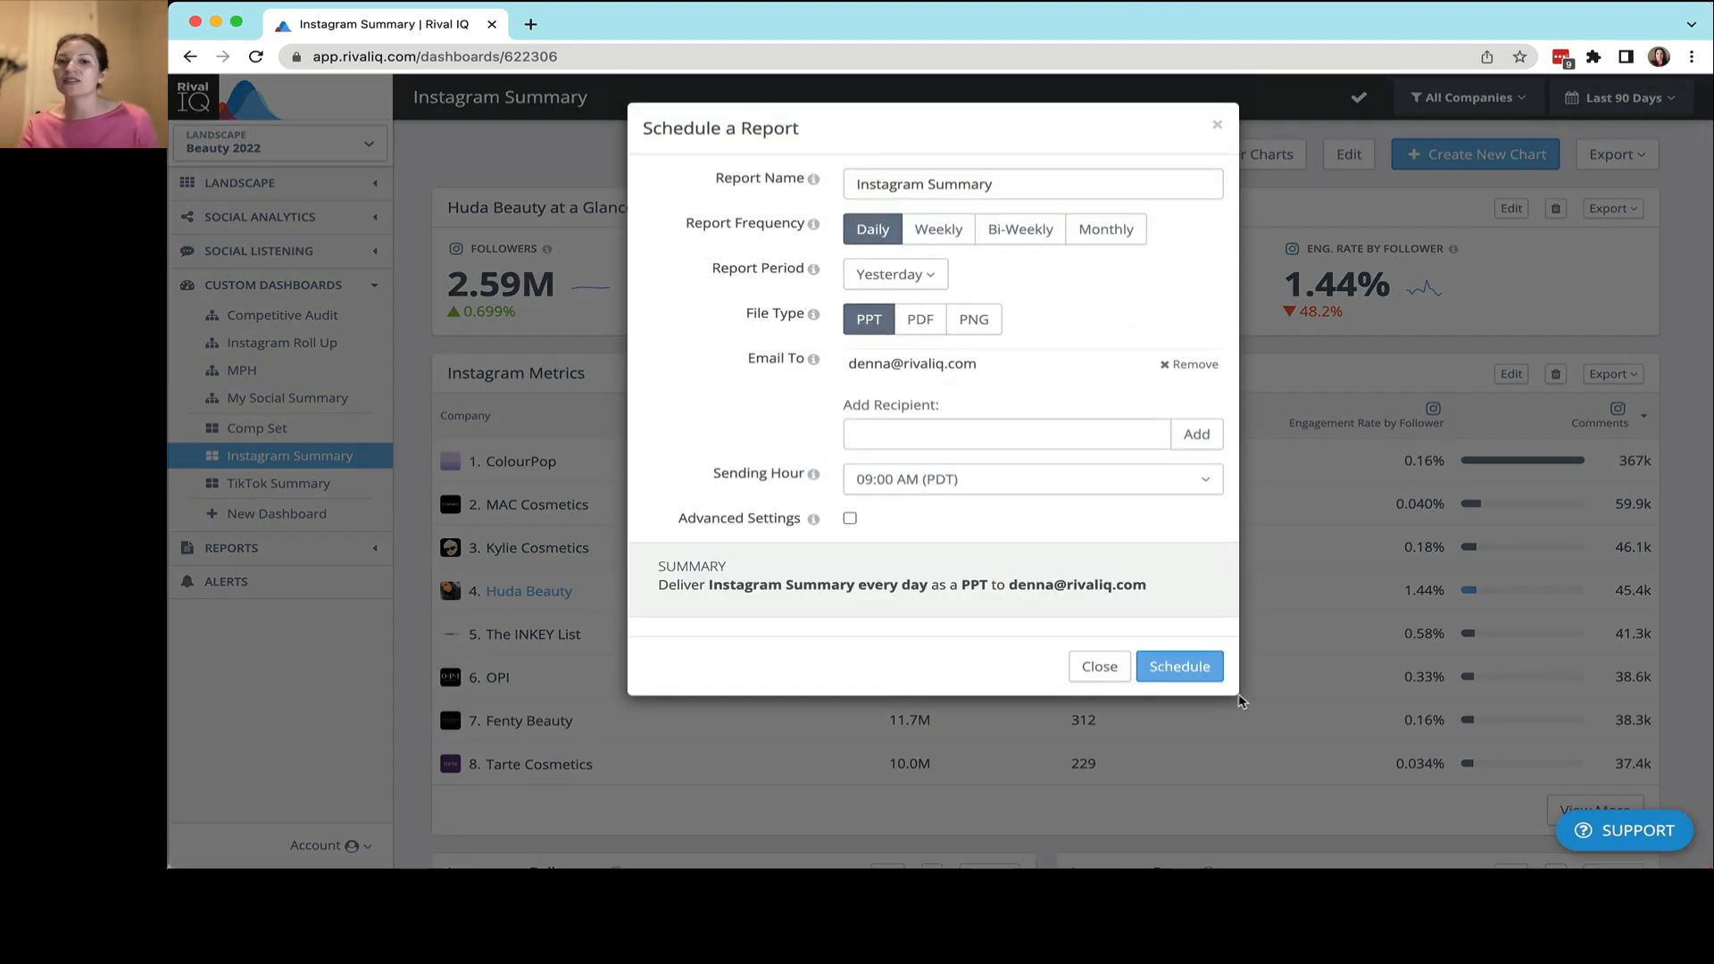
{"action": "left_click", "coordinate": [1100, 666]}
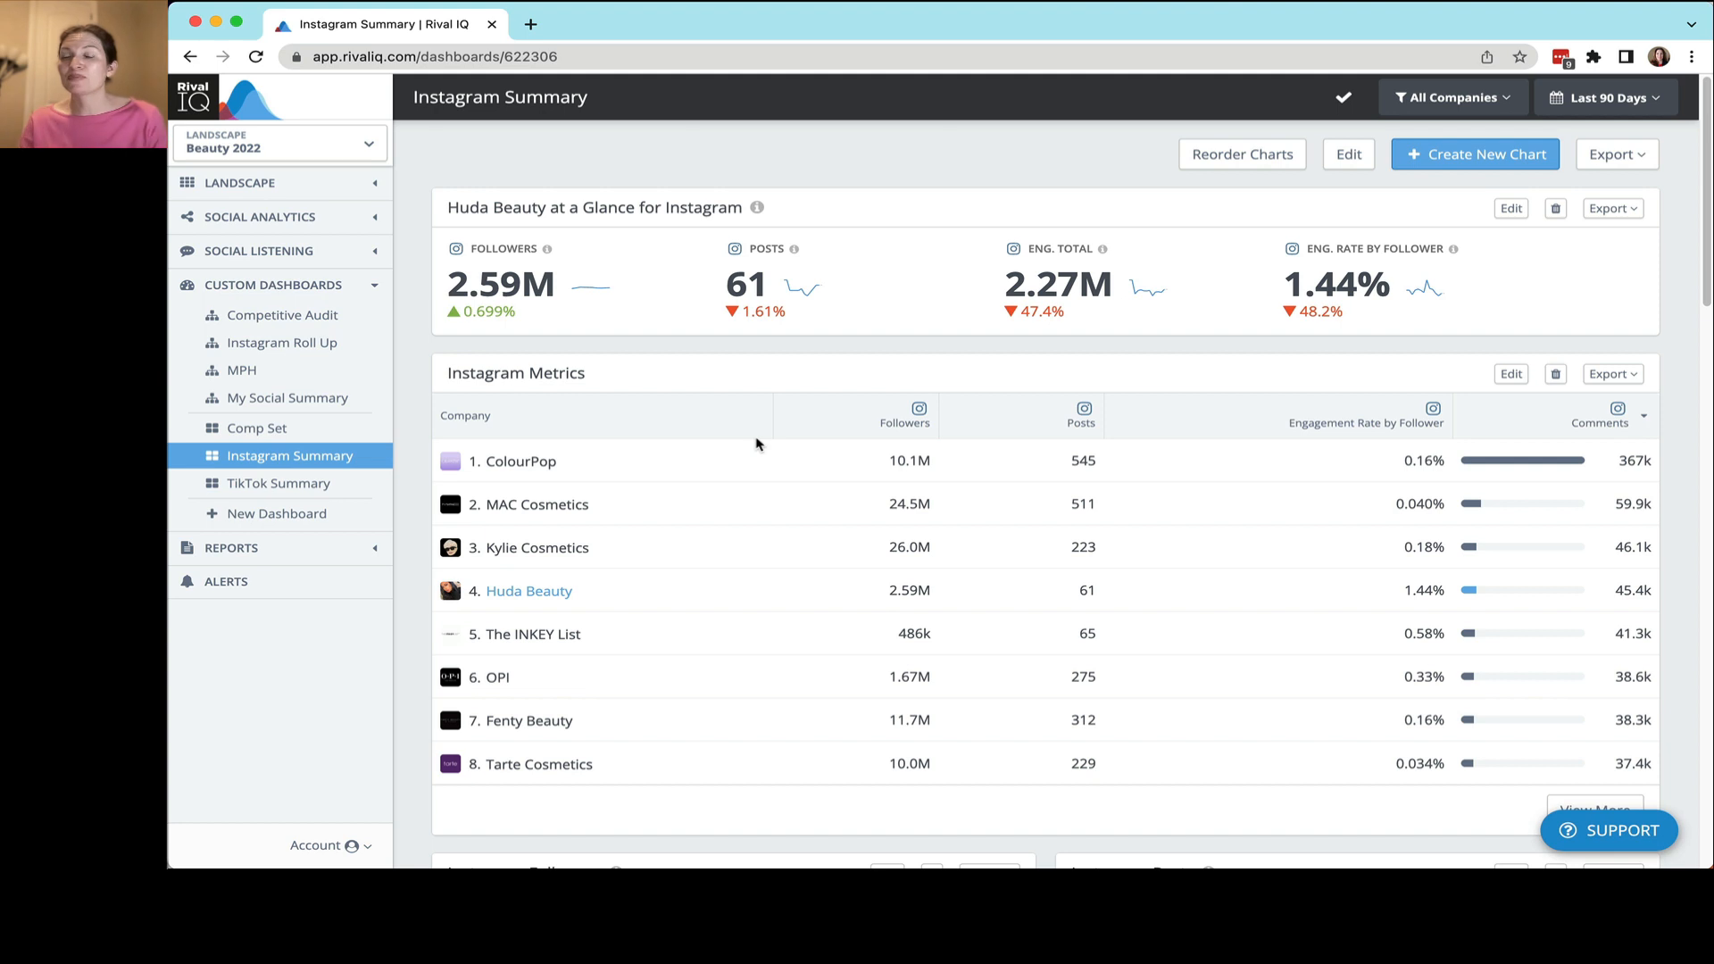
- Change the Instagram Summary dashboard's visibility to Account and save it
{"action": "left_click", "coordinate": [1347, 156]}
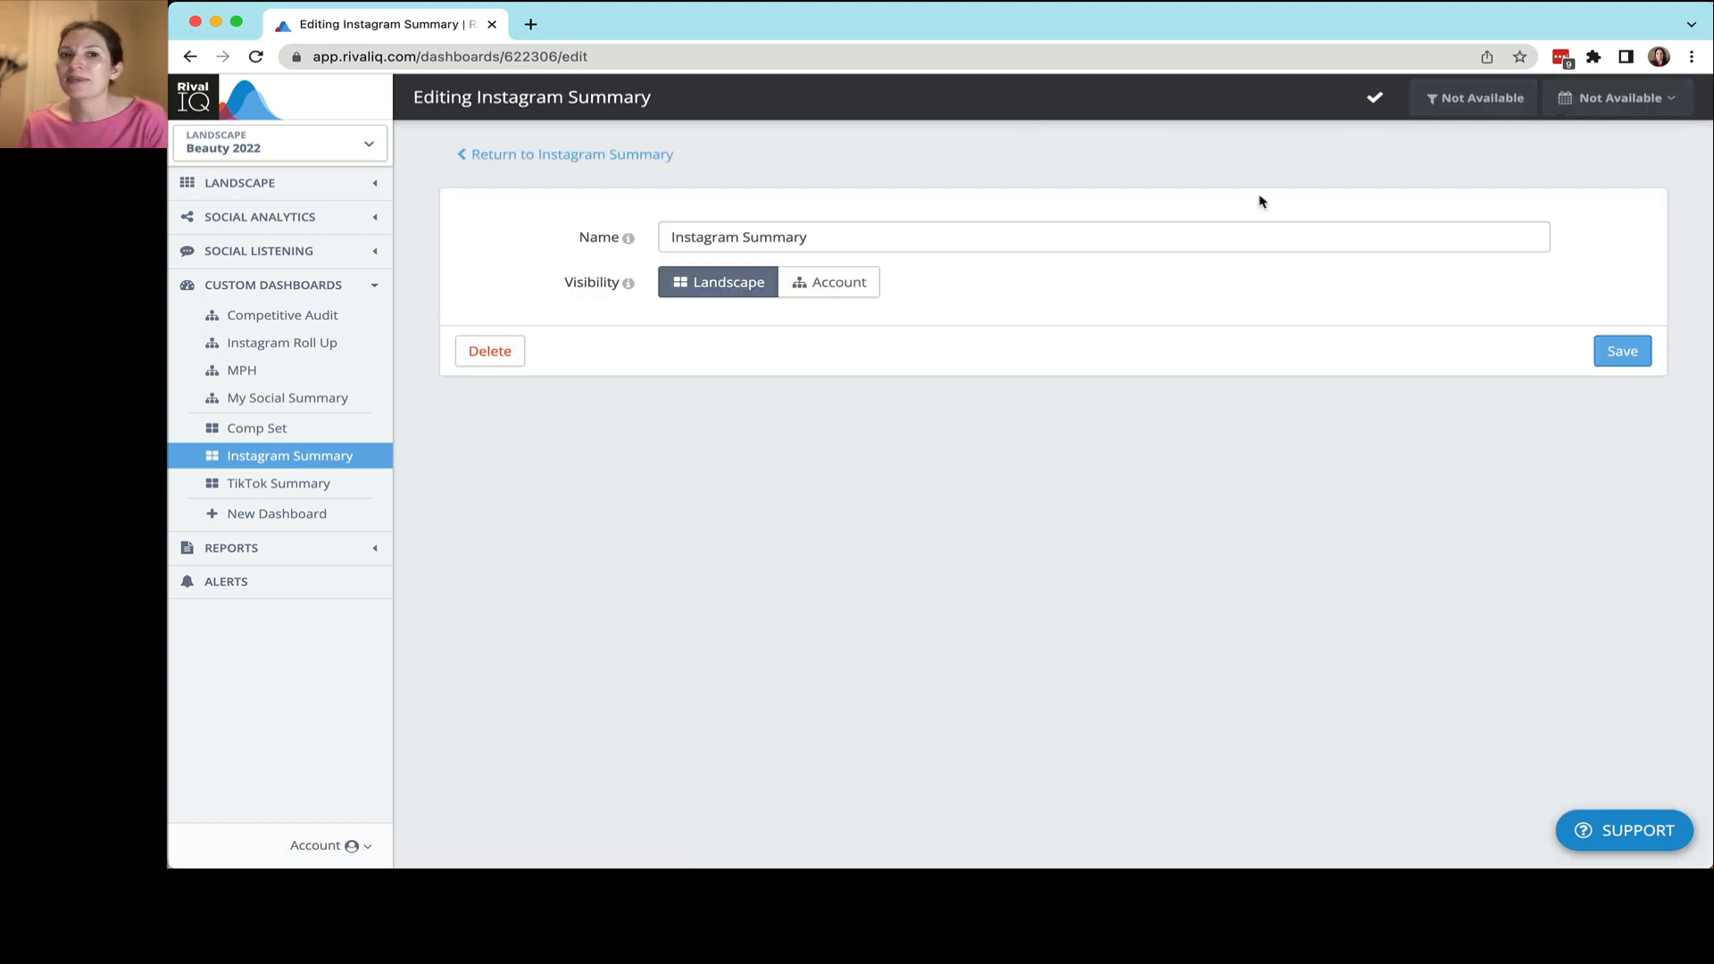
{"action": "left_click", "coordinate": [842, 280]}
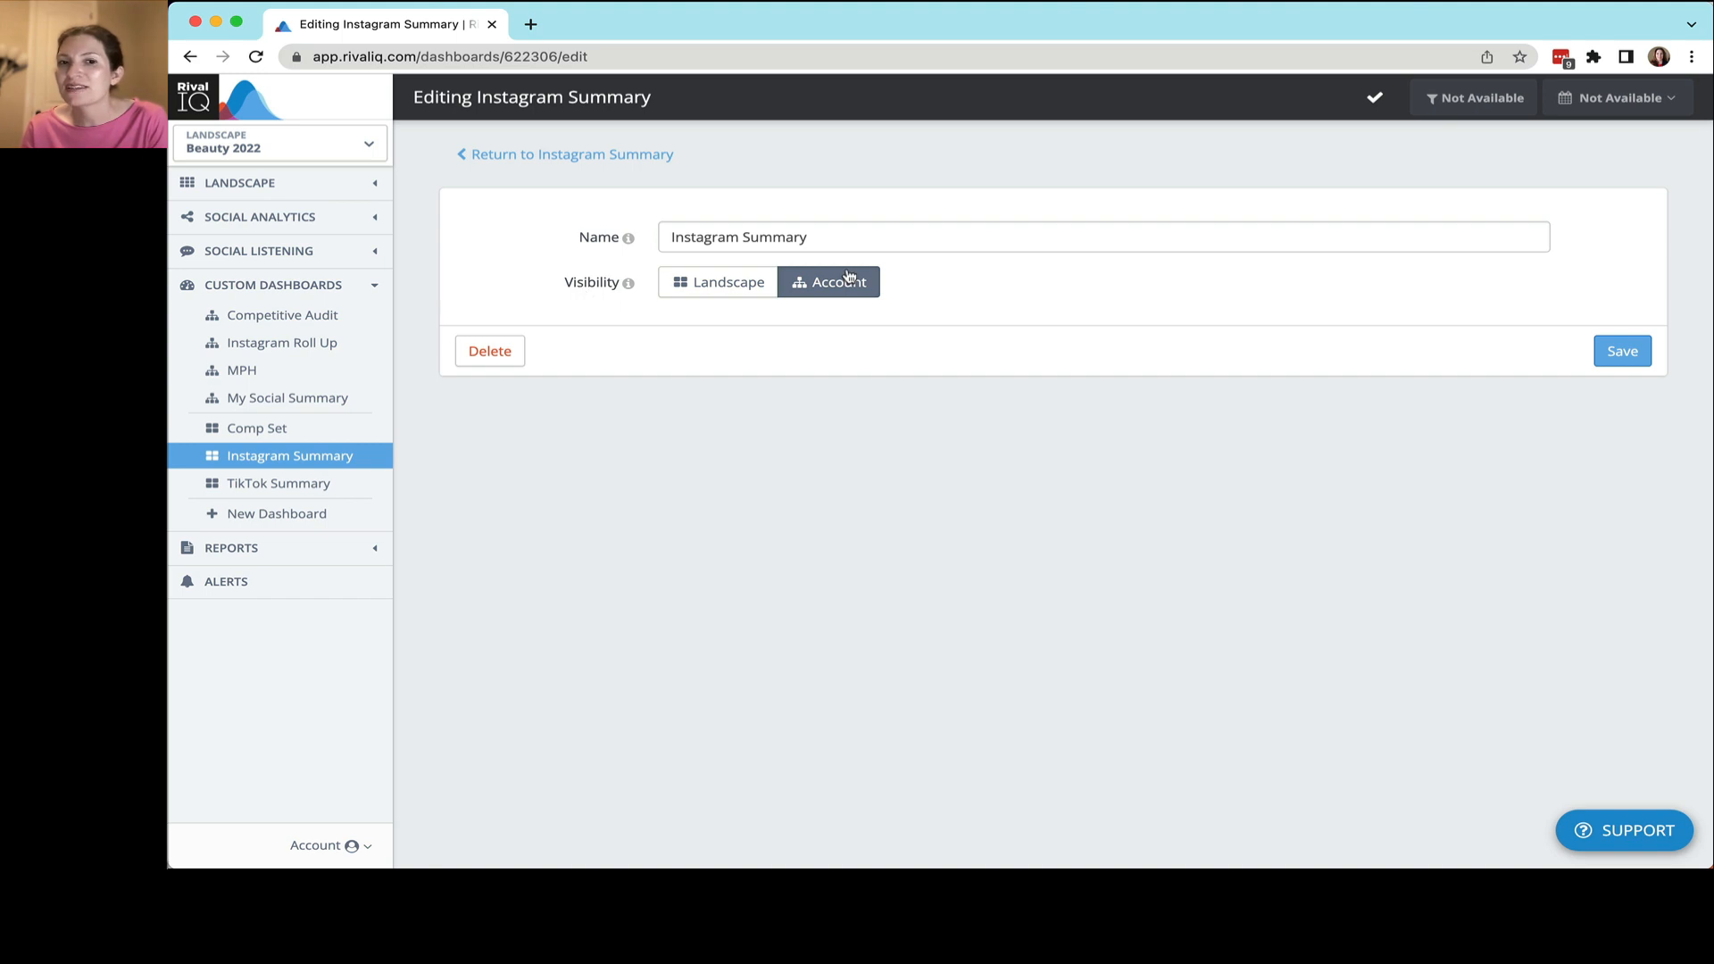
{"action": "left_click", "coordinate": [1624, 354]}
- Switch to the * Multi-private data landscape and look through its version of the Instagram Summary dashboard
{"action": "left_click", "coordinate": [312, 147]}
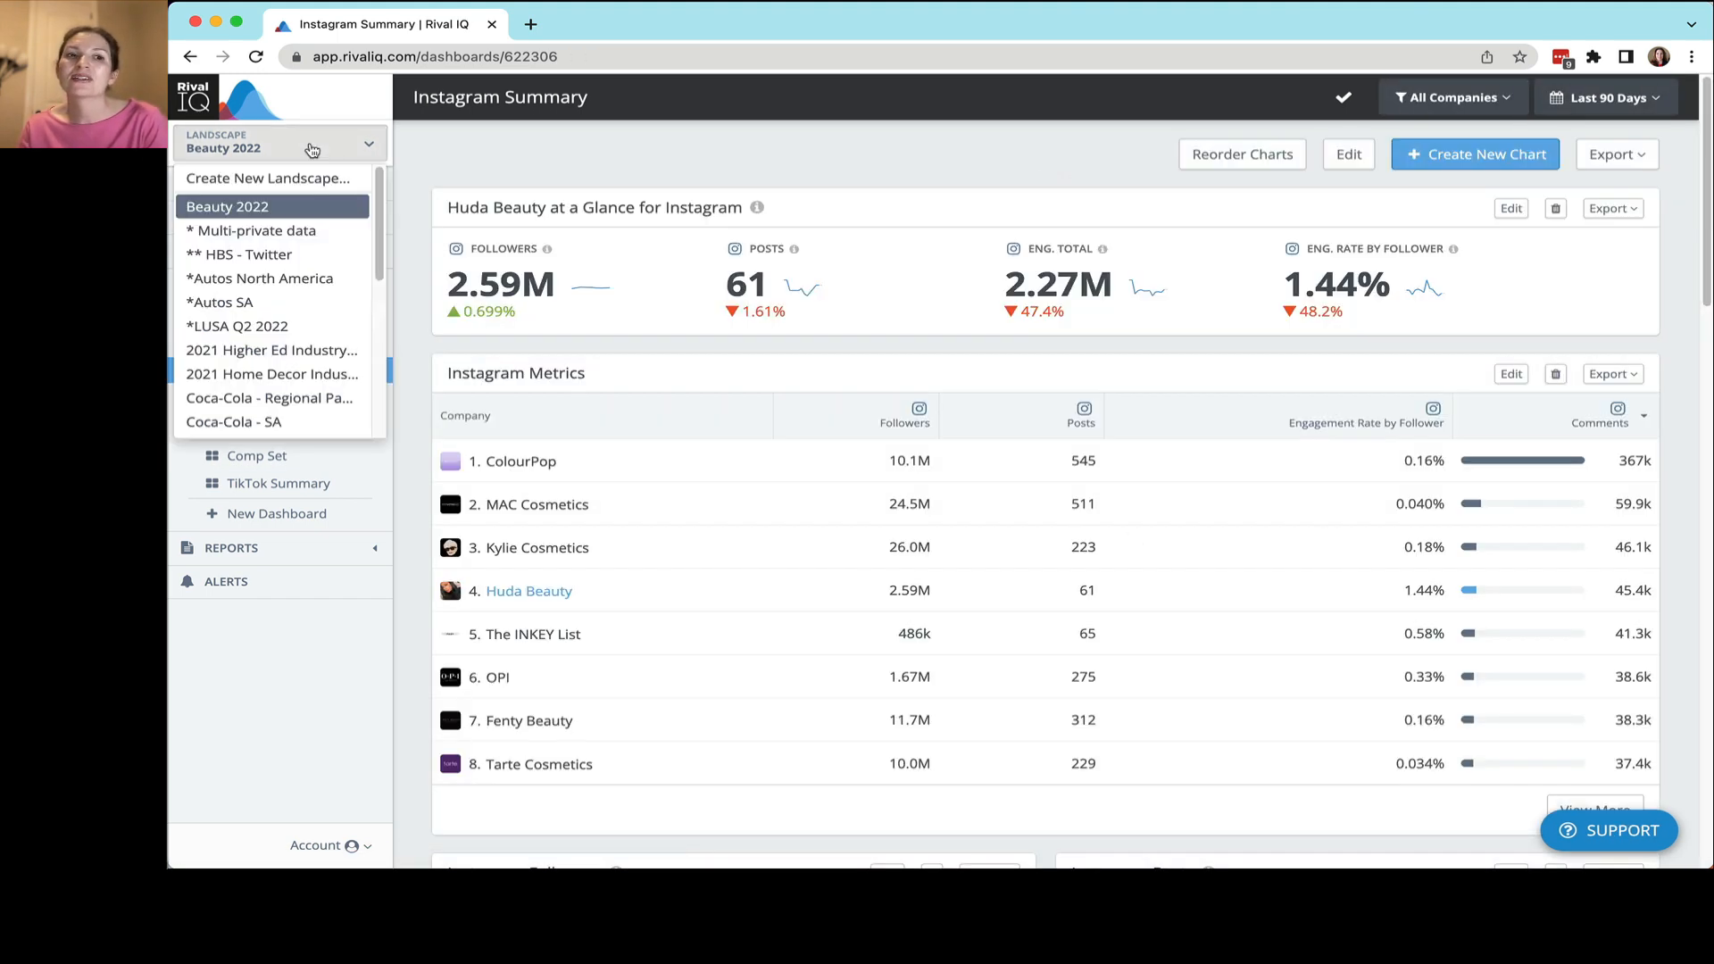
{"action": "left_click", "coordinate": [268, 230]}
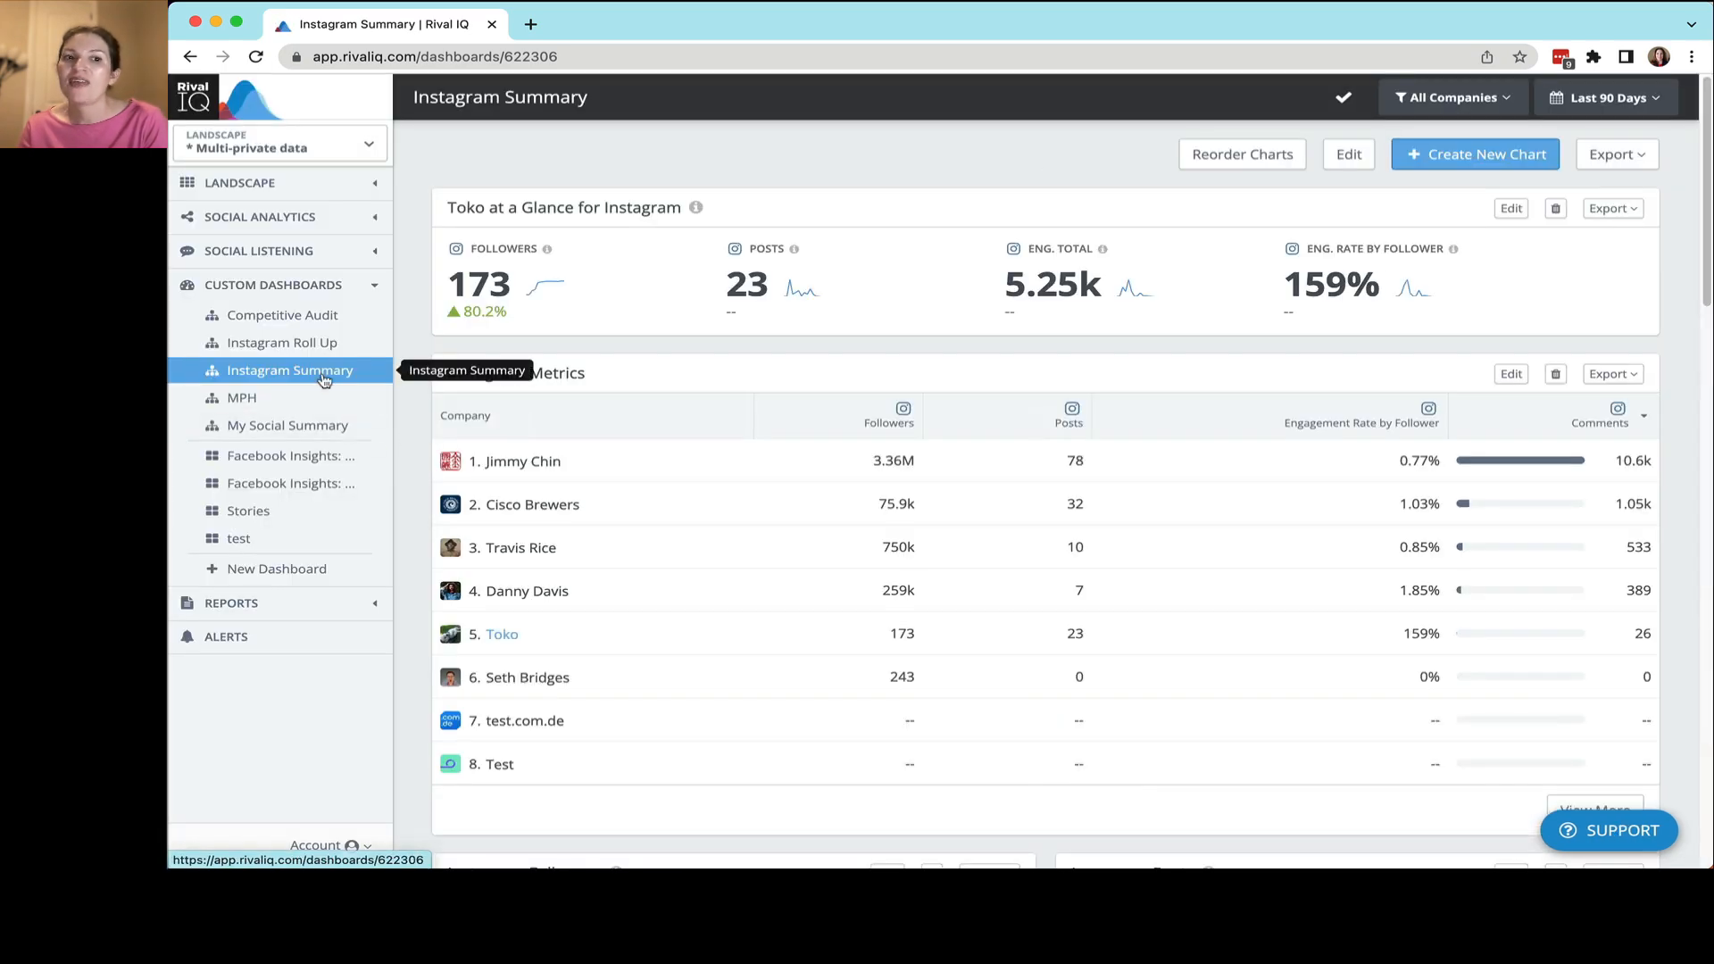
{"action": "scroll", "coordinate": [875, 500], "scroll_direction": "down", "scroll_amount": 10}
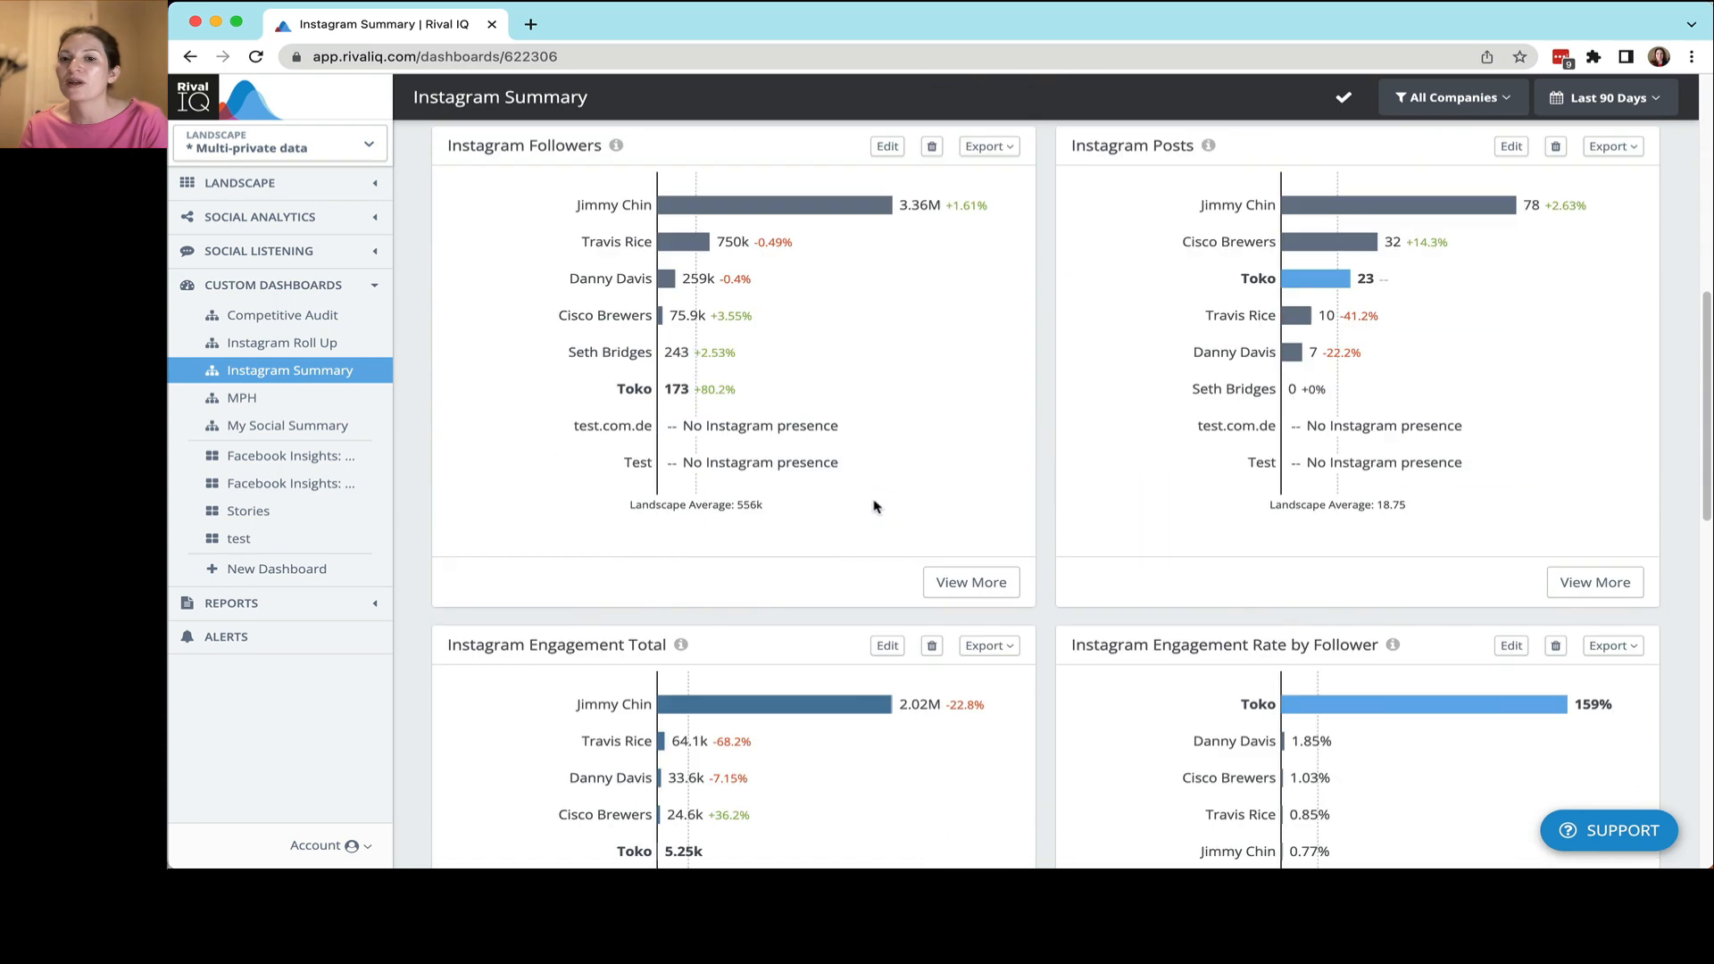
{"action": "scroll", "coordinate": [875, 504], "scroll_direction": "up", "scroll_amount": 10}
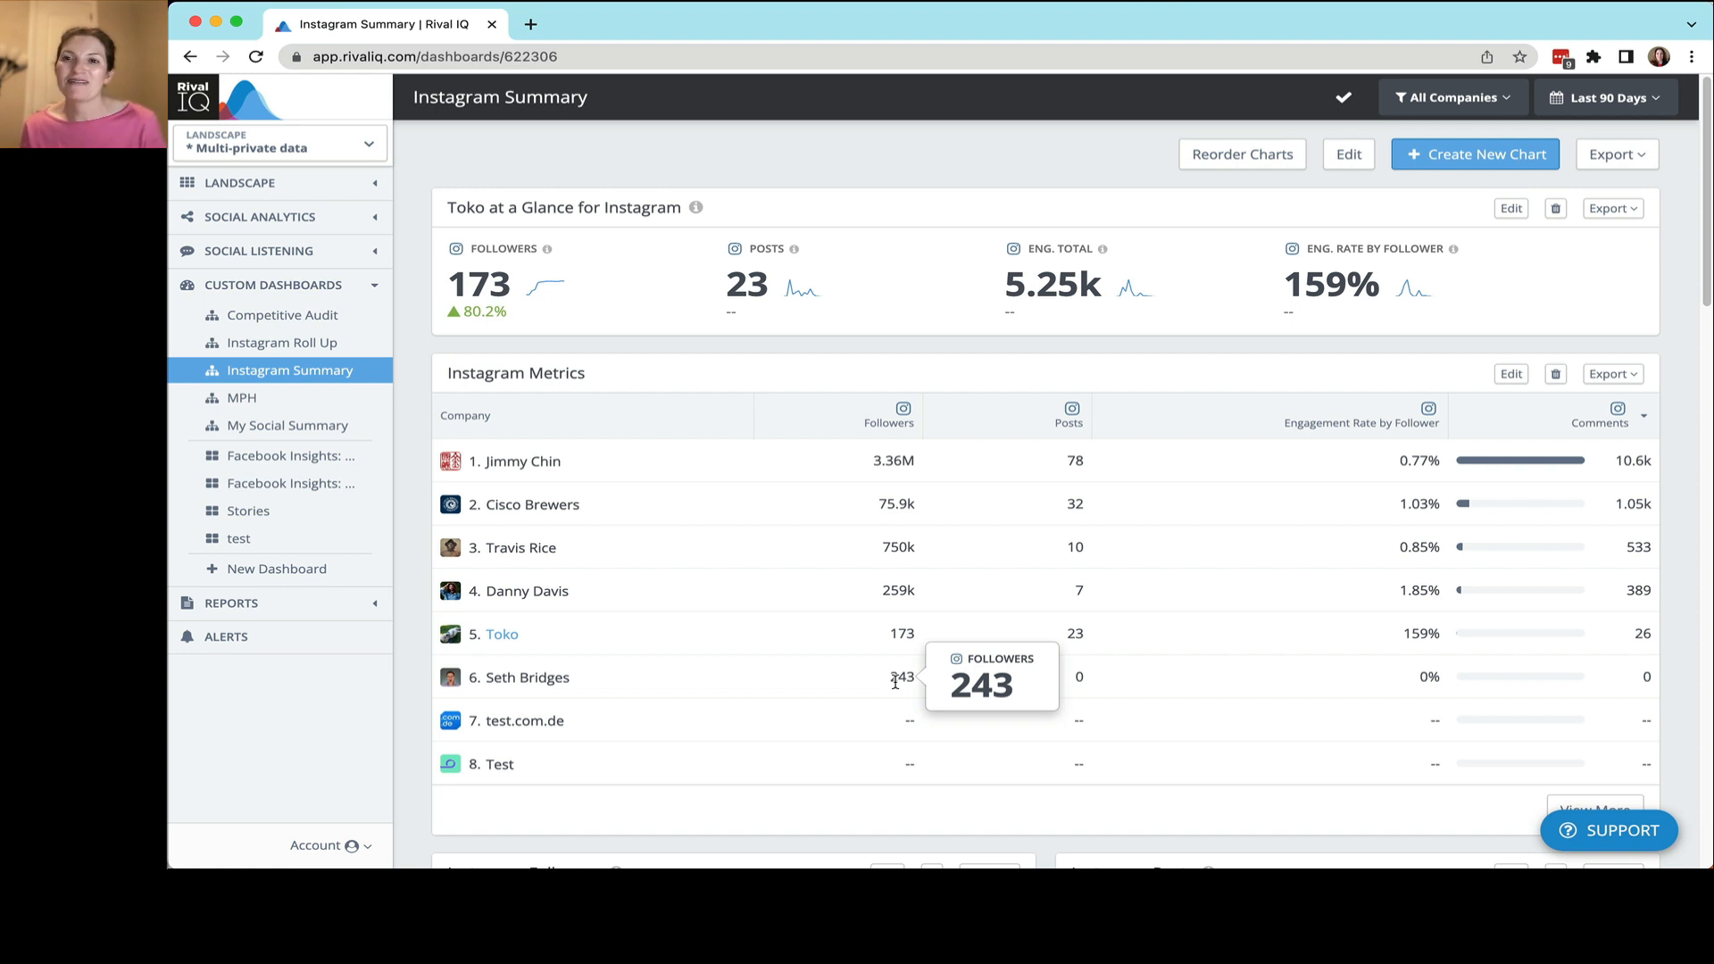
- Open the support chat to view the conversations, and close it again
{"action": "left_click", "coordinate": [1608, 830]}
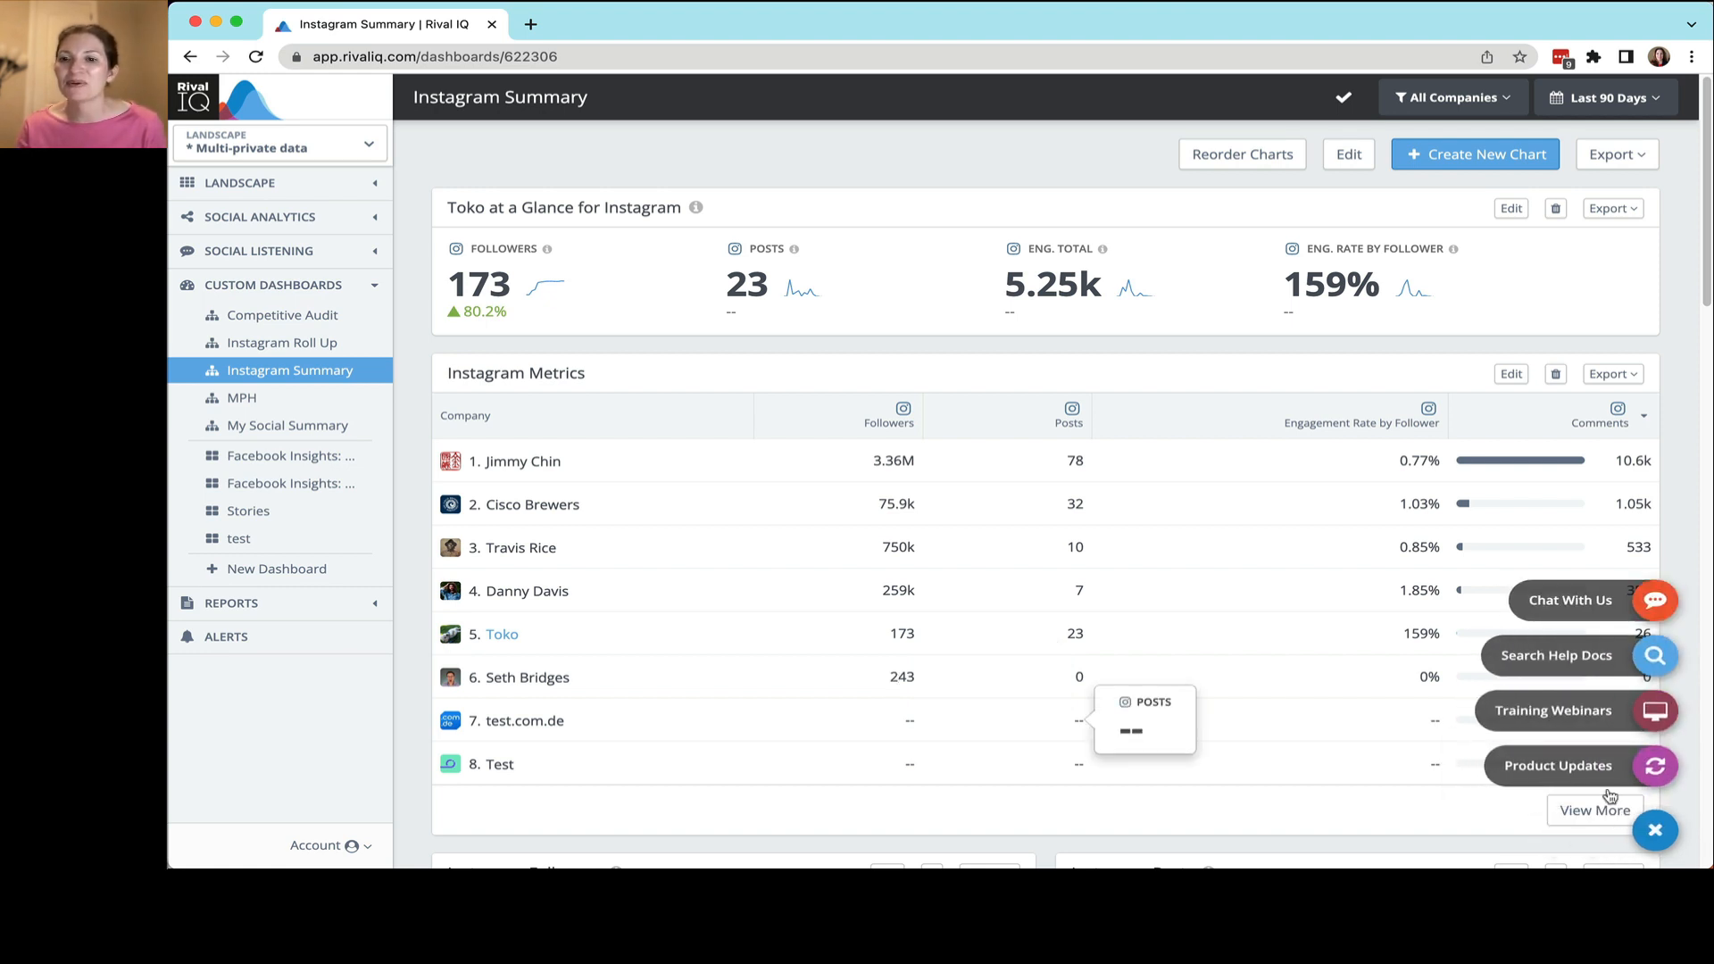
{"action": "left_click", "coordinate": [1581, 597]}
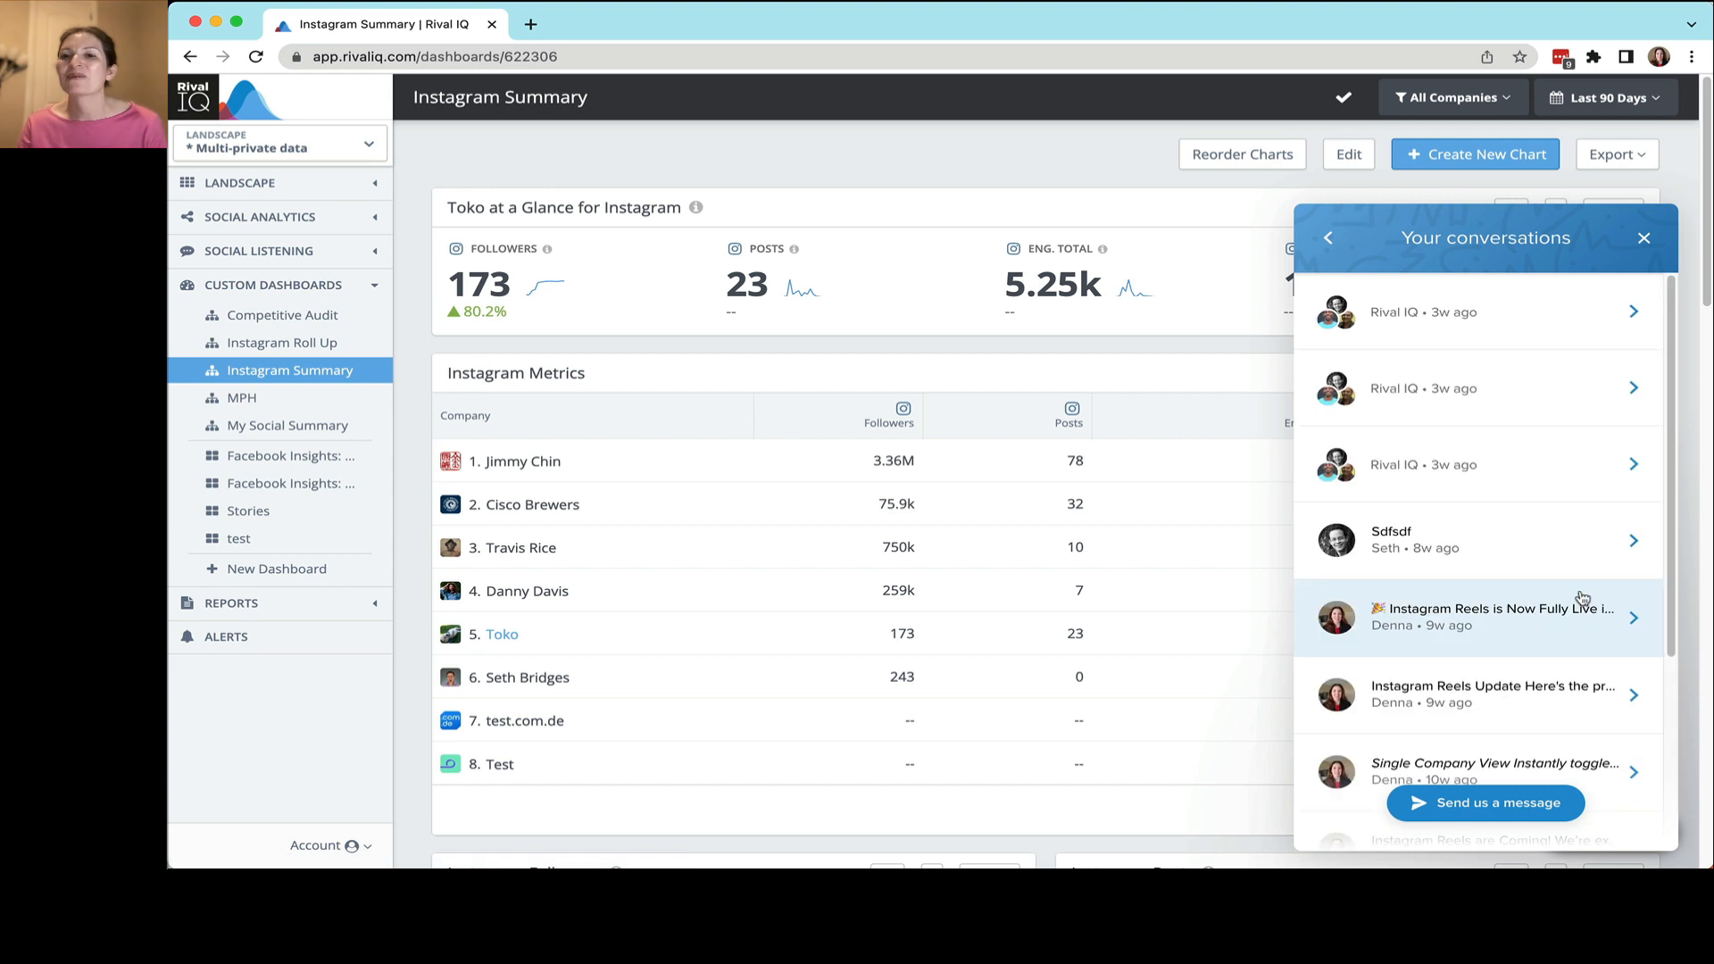
{"action": "left_click", "coordinate": [1643, 238]}
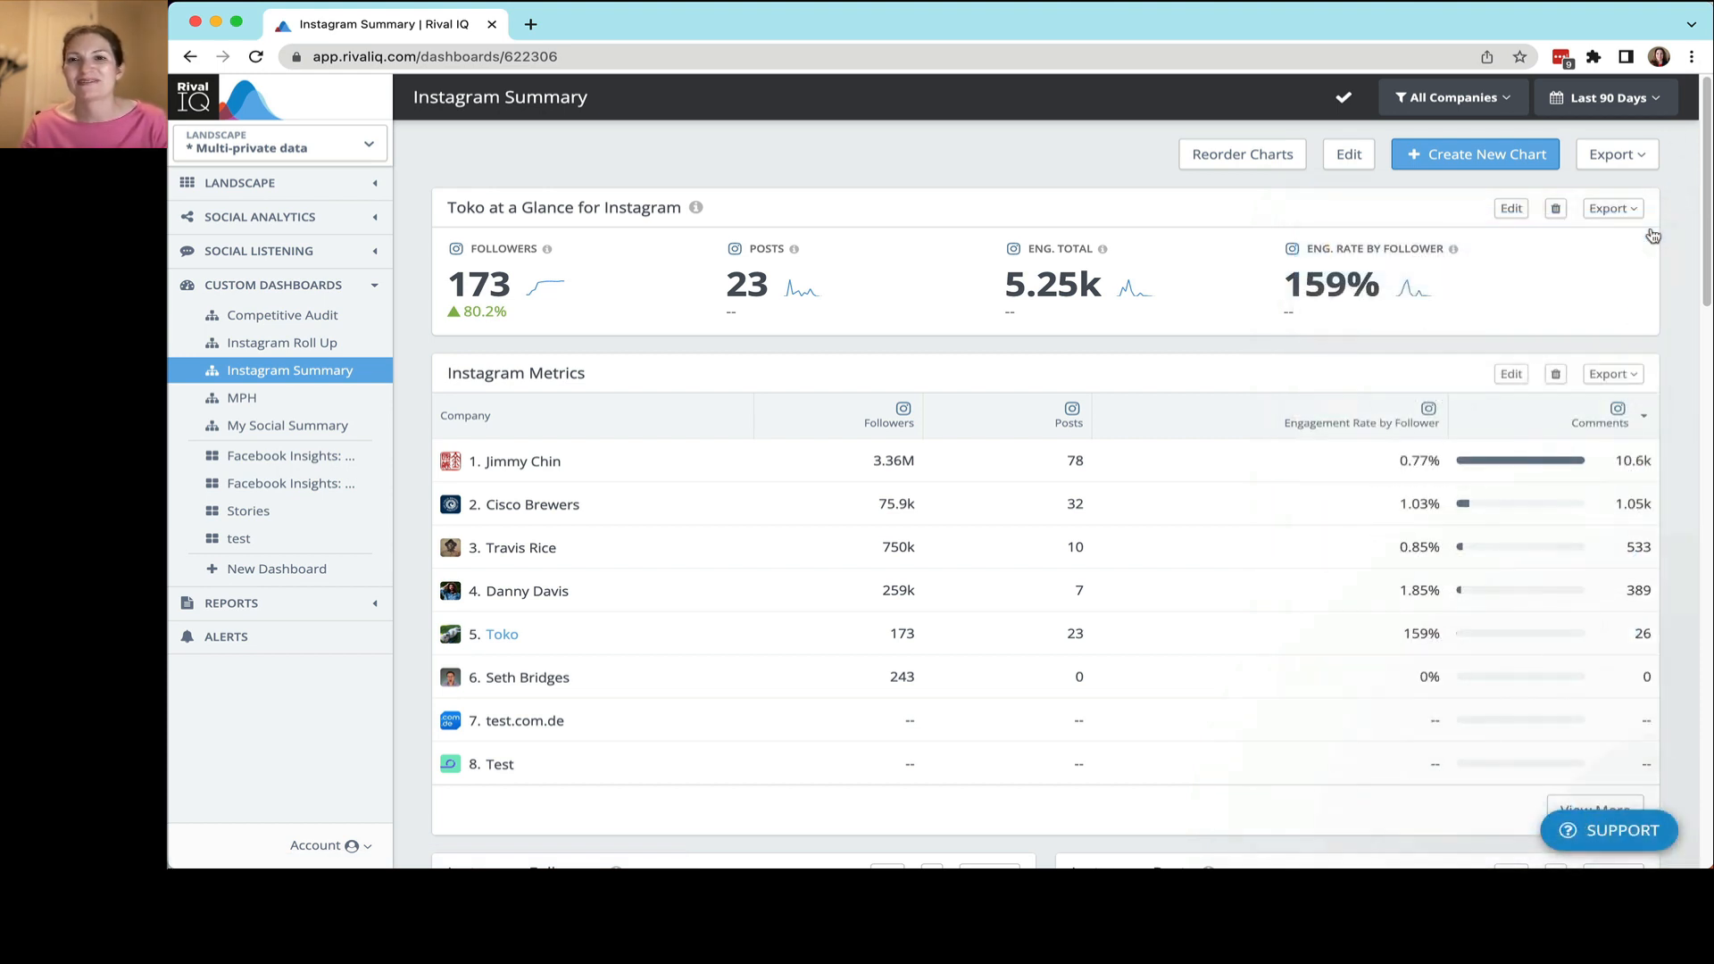